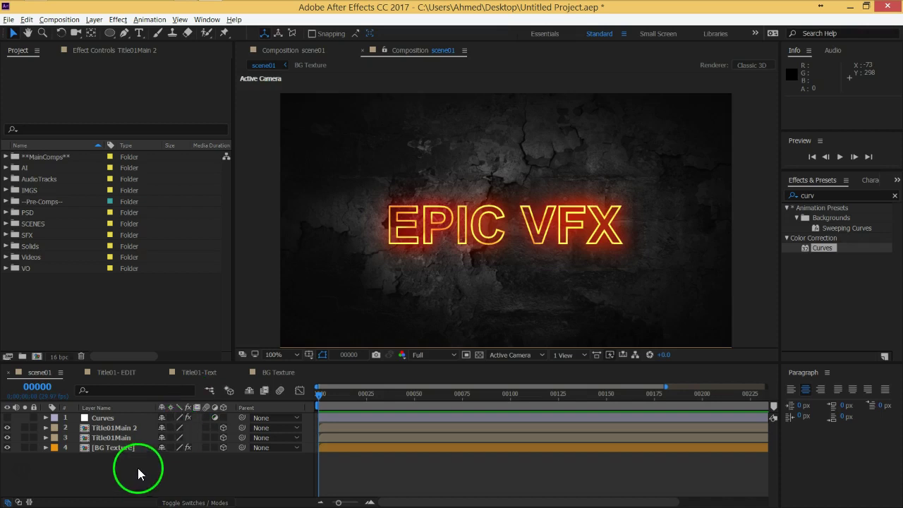
Select the BG Texture cracked-wall layer in the scene01 timeline.
{"action": "left_click", "coordinate": [138, 468]}
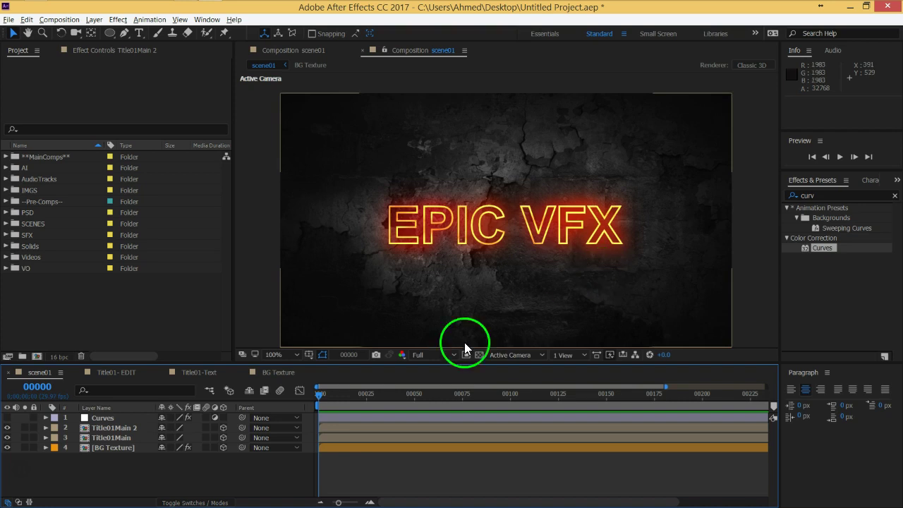
{"action": "left_click", "coordinate": [116, 447]}
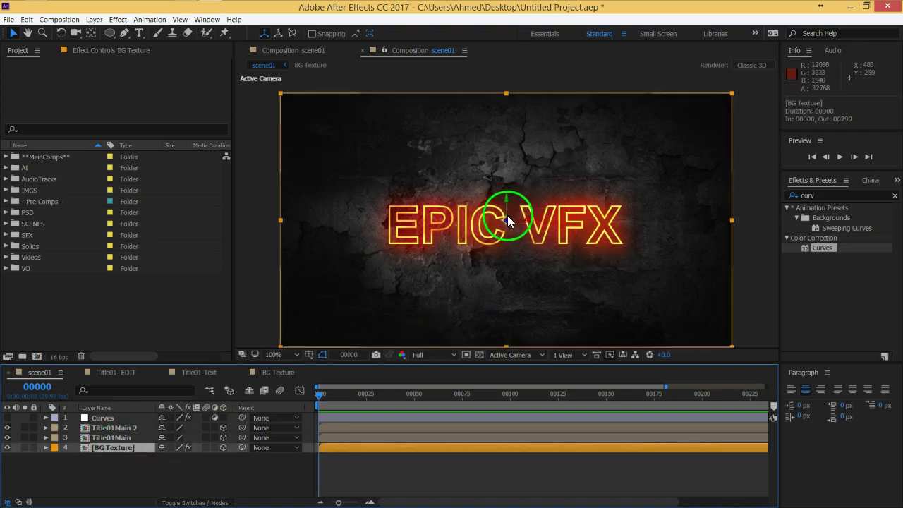
Try pushing the background back in the camera view, then undo that move.
{"action": "scroll", "coordinate": [507, 215], "scroll_direction": "up", "scroll_amount": 1}
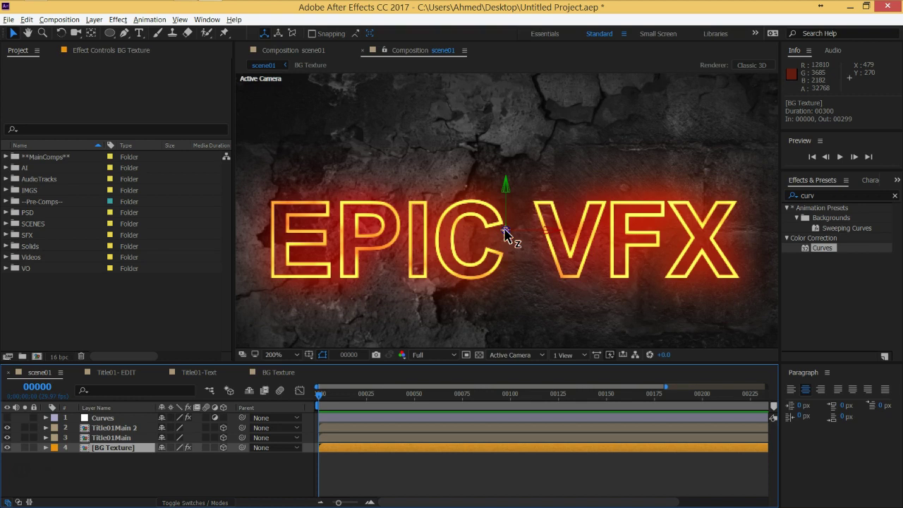
{"action": "scroll", "coordinate": [505, 230], "scroll_direction": "down", "scroll_amount": 1}
{"action": "scroll", "coordinate": [505, 230], "scroll_direction": "down", "scroll_amount": 1}
{"action": "scroll", "coordinate": [505, 225], "scroll_direction": "up", "scroll_amount": 1}
{"action": "mouse_move", "coordinate": [505, 225]}
{"action": "left_mouse_down"}
{"action": "mouse_move", "coordinate": [299, 250]}
{"action": "mouse_move", "coordinate": [684, 183]}
{"action": "left_mouse_up"}
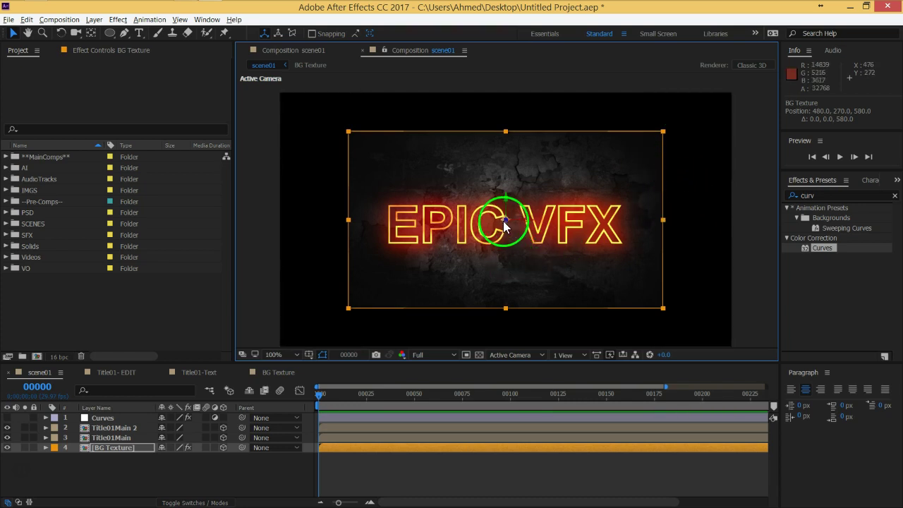
{"action": "key", "text": "ctrl+z"}
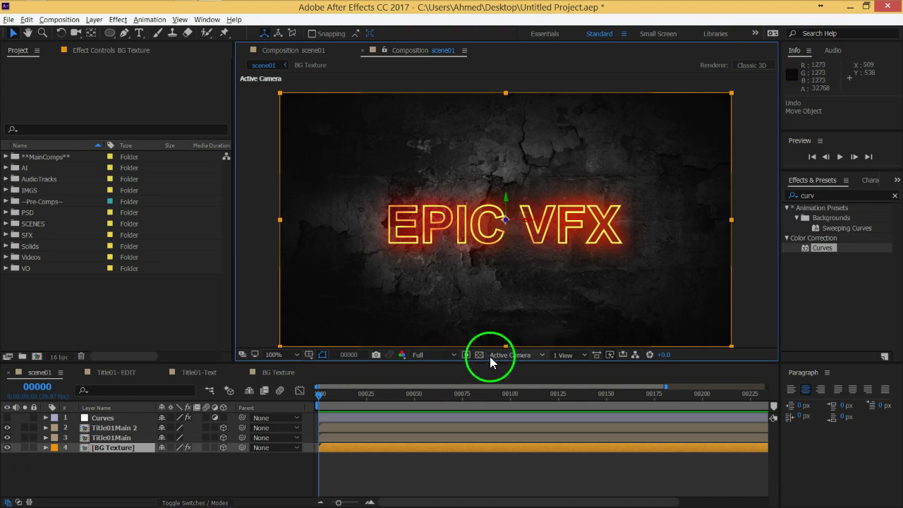
In Top view, move BG Texture back to Z 172, then return to Active Camera.
{"action": "left_click", "coordinate": [531, 356]}
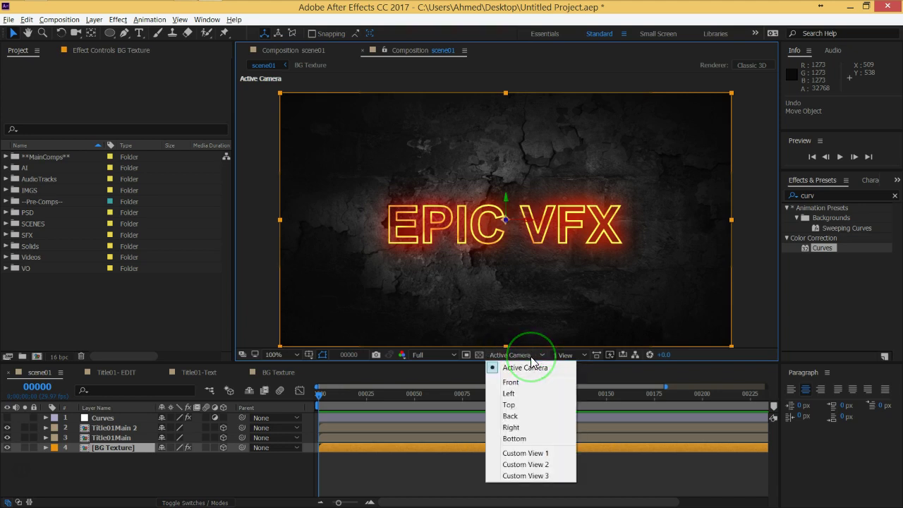
{"action": "left_click", "coordinate": [511, 406]}
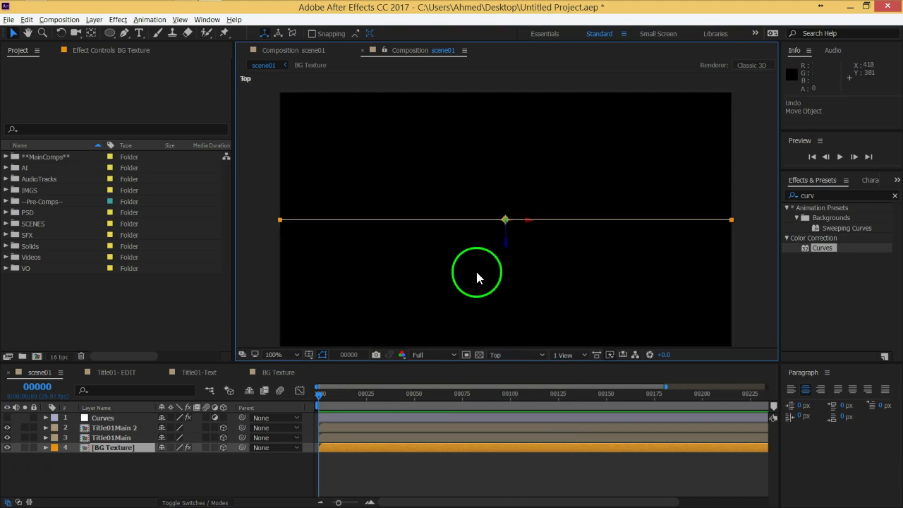
{"action": "scroll", "coordinate": [508, 205], "scroll_direction": "down", "scroll_amount": 2}
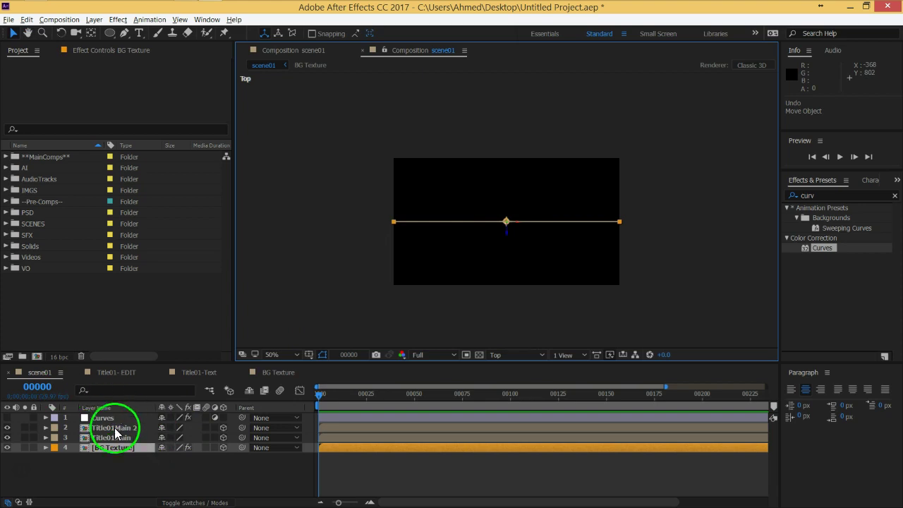
{"action": "mouse_move", "coordinate": [507, 236]}
{"action": "left_mouse_down"}
{"action": "mouse_move", "coordinate": [513, 187]}
{"action": "mouse_move", "coordinate": [508, 197]}
{"action": "left_mouse_up"}
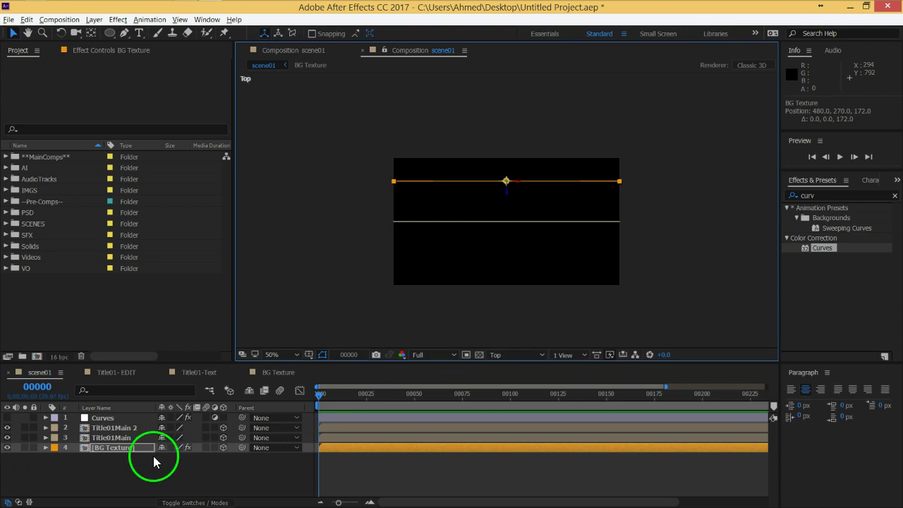
{"action": "left_click", "coordinate": [192, 420]}
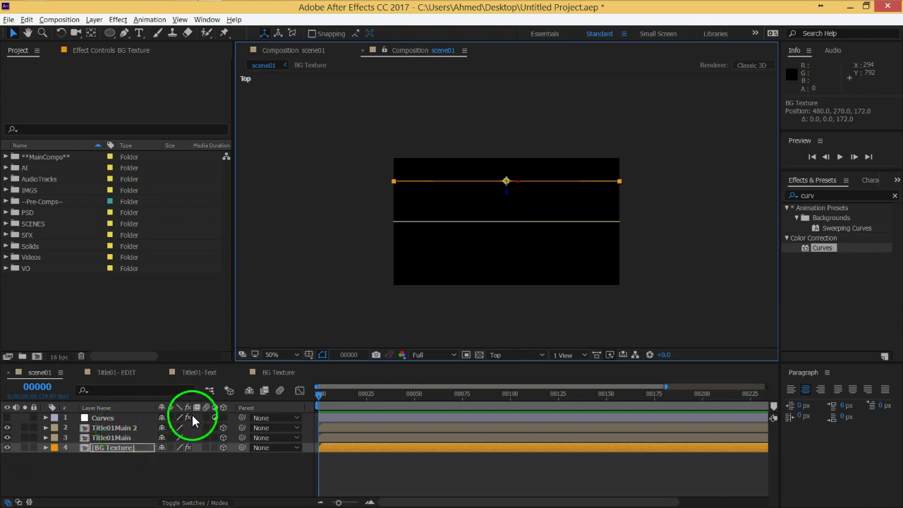
{"action": "left_click", "coordinate": [513, 356]}
{"action": "left_click", "coordinate": [511, 367]}
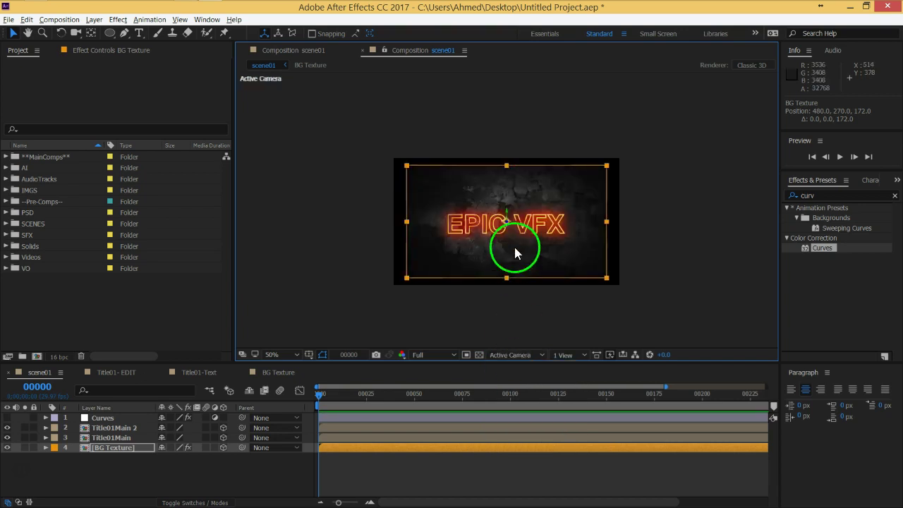
{"action": "scroll", "coordinate": [513, 227], "scroll_direction": "up", "scroll_amount": 2}
Scale BG Texture up to 115%, then select the Title01Main 2 text layer.
{"action": "left_click", "coordinate": [106, 453]}
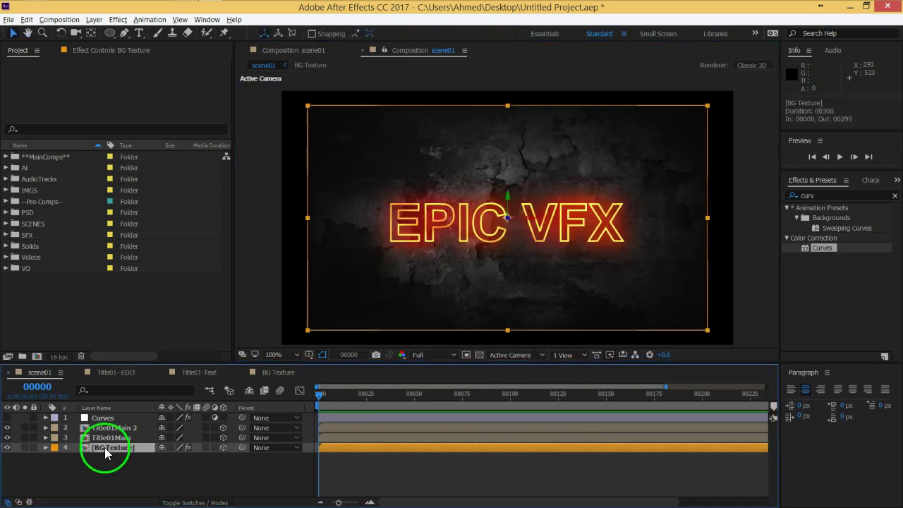
{"action": "key", "text": "s"}
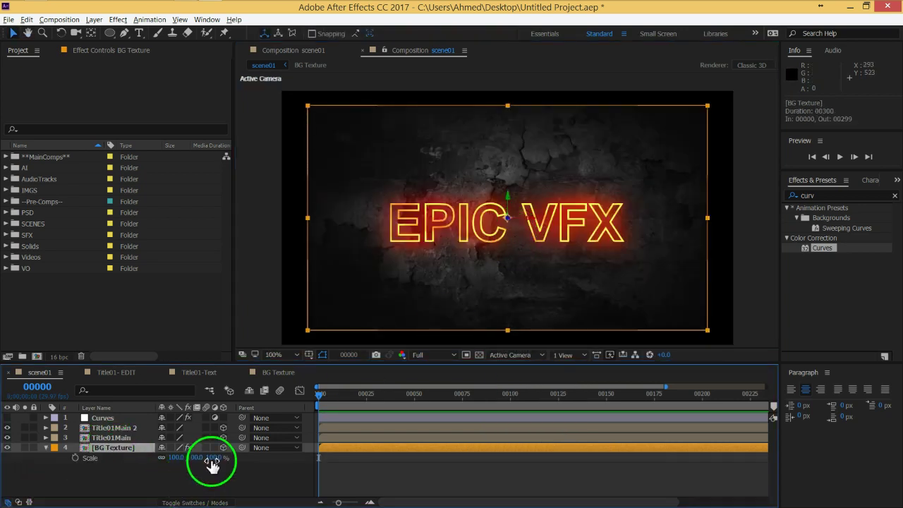
{"action": "left_click_drag", "start_coordinate": [210, 458], "coordinate": [217, 458]}
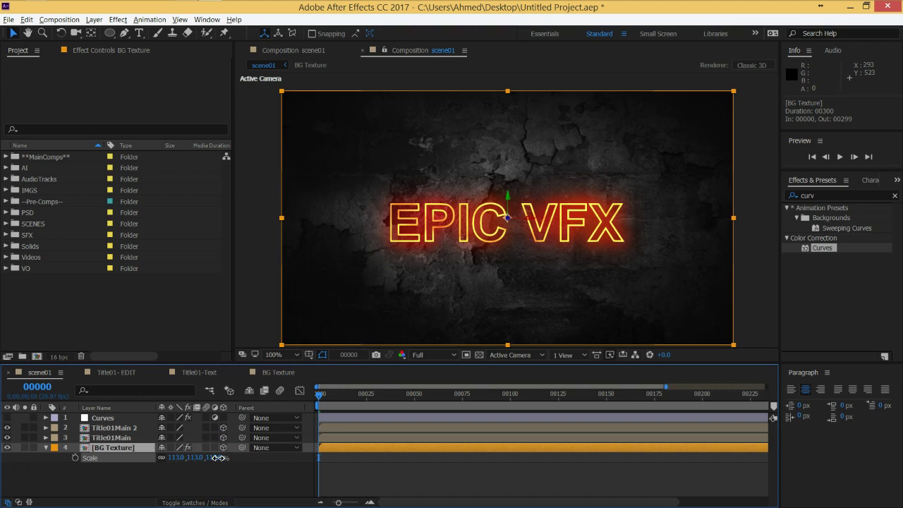
{"action": "left_click_drag", "start_coordinate": [219, 457], "coordinate": [220, 458]}
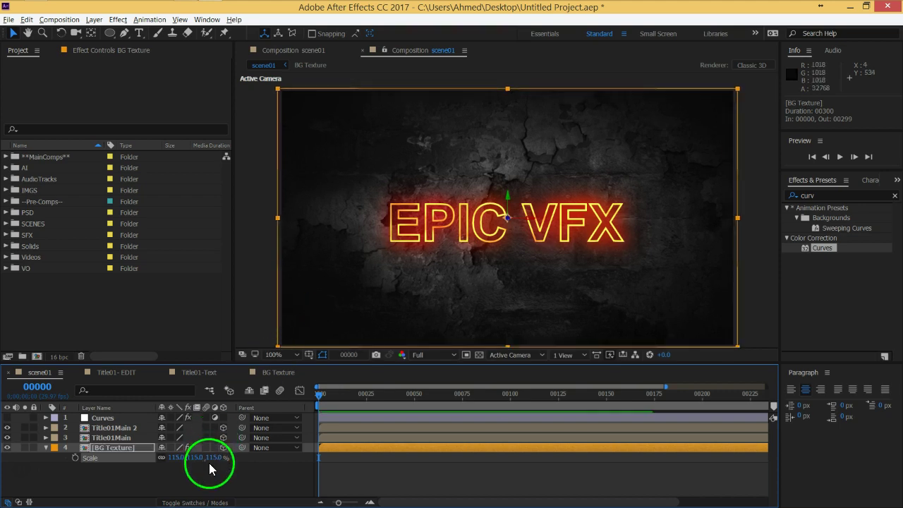
{"action": "left_click", "coordinate": [209, 474]}
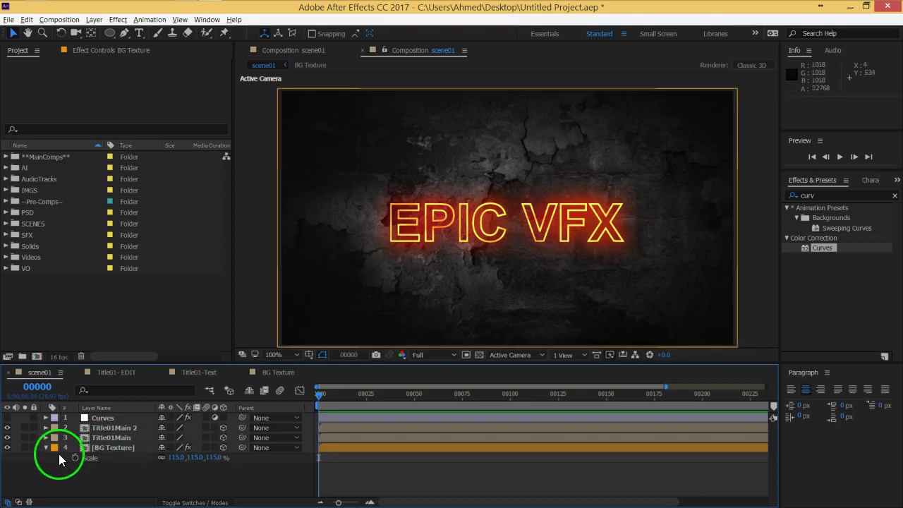
{"action": "left_click", "coordinate": [117, 428]}
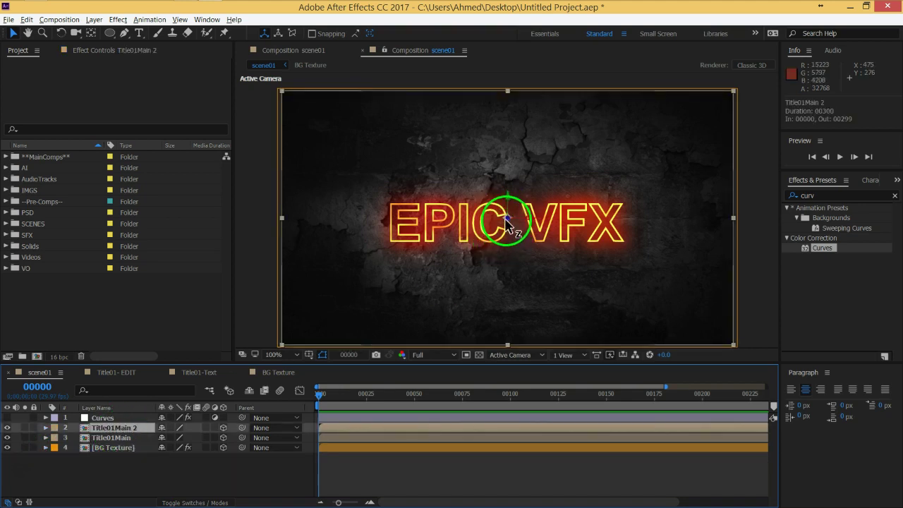
Nudge Title01Main 2 slightly along its Z axis while zoomed in on the text.
{"action": "mouse_move", "coordinate": [505, 225]}
{"action": "left_mouse_down"}
{"action": "mouse_move", "coordinate": [494, 222]}
{"action": "mouse_move", "coordinate": [503, 226]}
{"action": "left_mouse_up"}
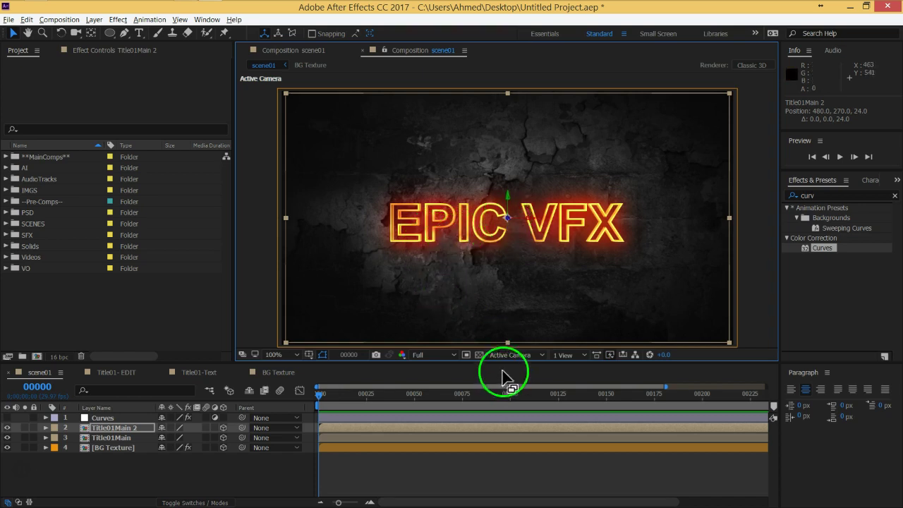
{"action": "key", "text": "period"}
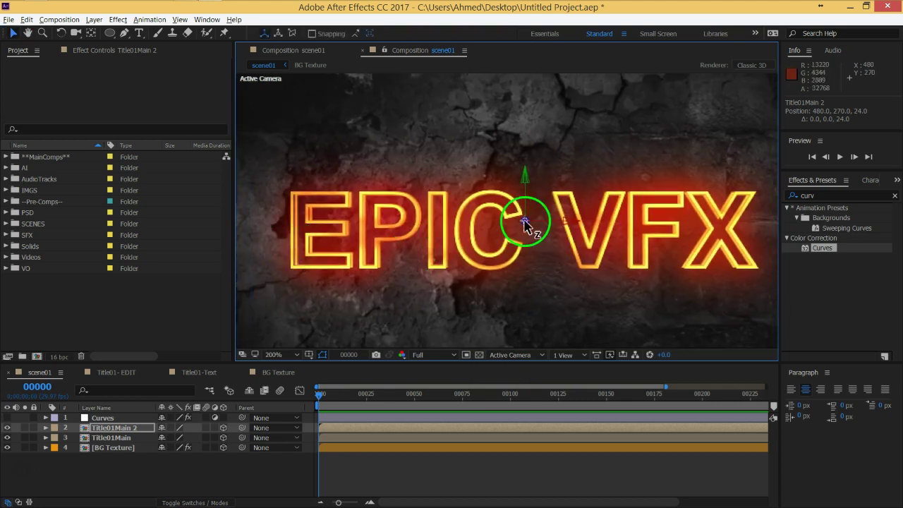
{"action": "left_click_drag", "start_coordinate": [525, 224], "coordinate": [523, 226]}
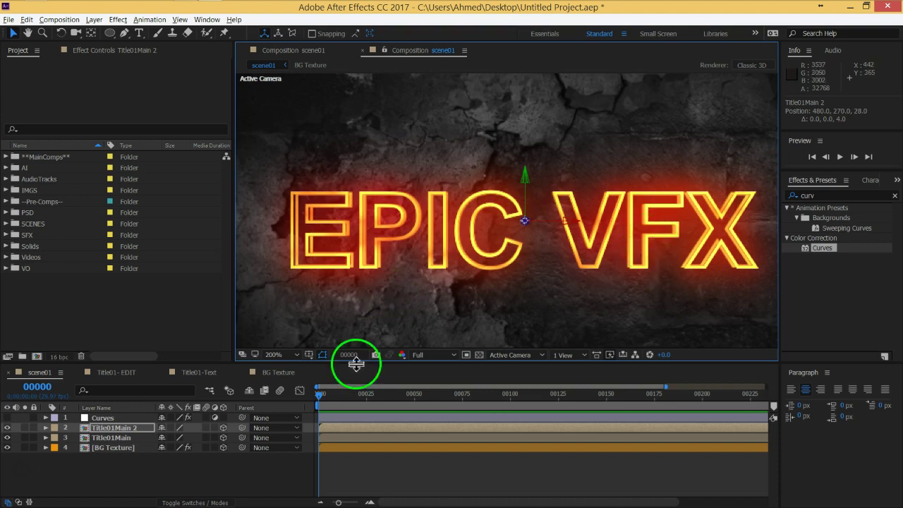
Duplicate it as Title01Main 3 and push the copy back to Z 106.5.
{"action": "left_click", "coordinate": [119, 431]}
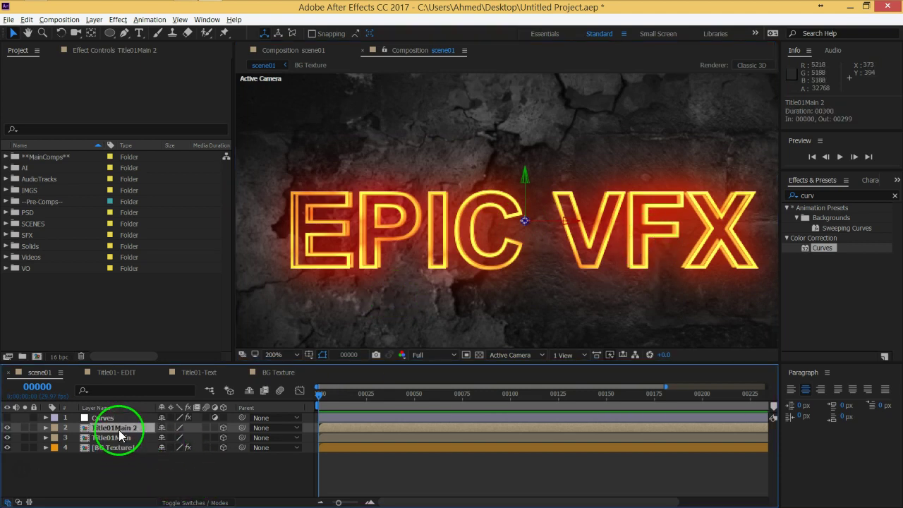
{"action": "key", "text": "ctrl+d"}
{"action": "left_click", "coordinate": [463, 290]}
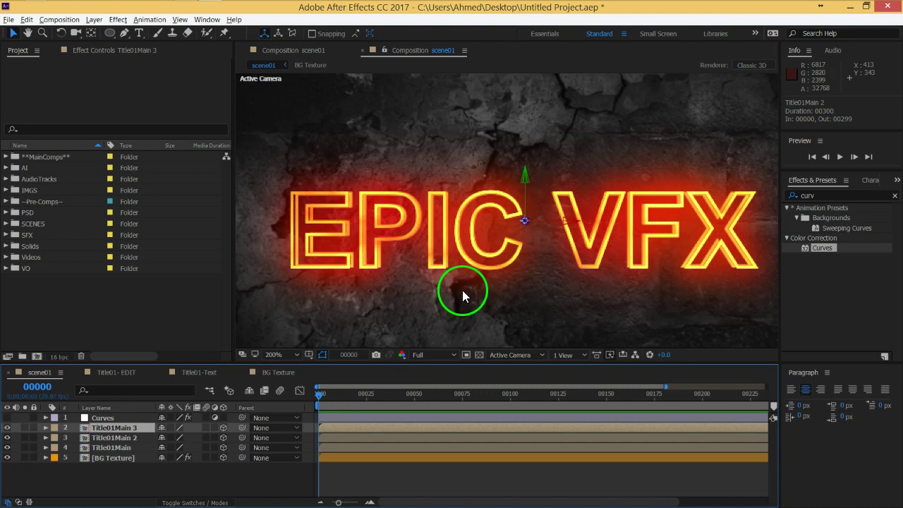
{"action": "left_click_drag", "start_coordinate": [525, 224], "coordinate": [492, 231]}
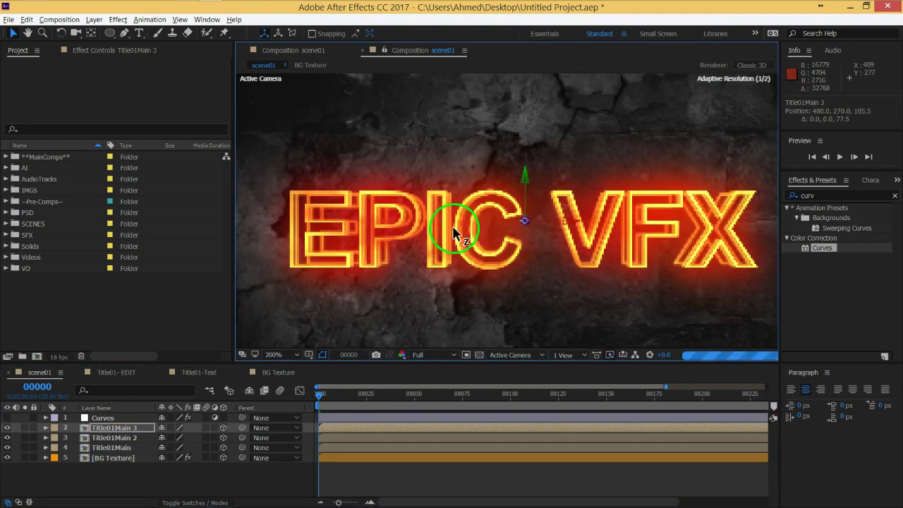
{"action": "left_click_drag", "start_coordinate": [491, 231], "coordinate": [460, 234]}
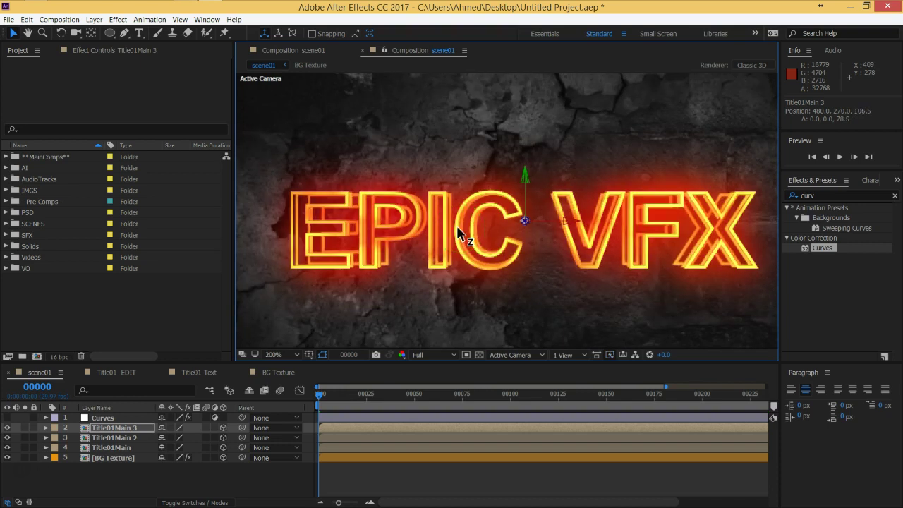
{"action": "key", "text": "comma"}
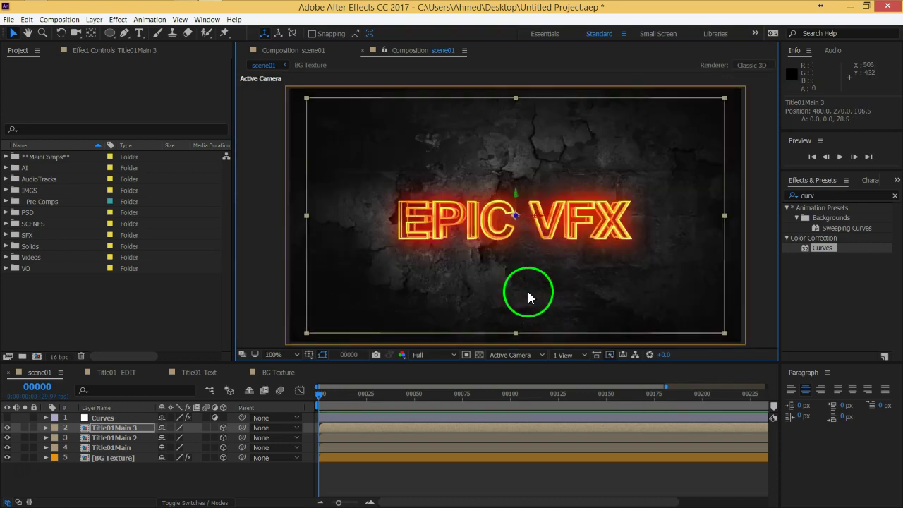
{"action": "key", "text": "period"}
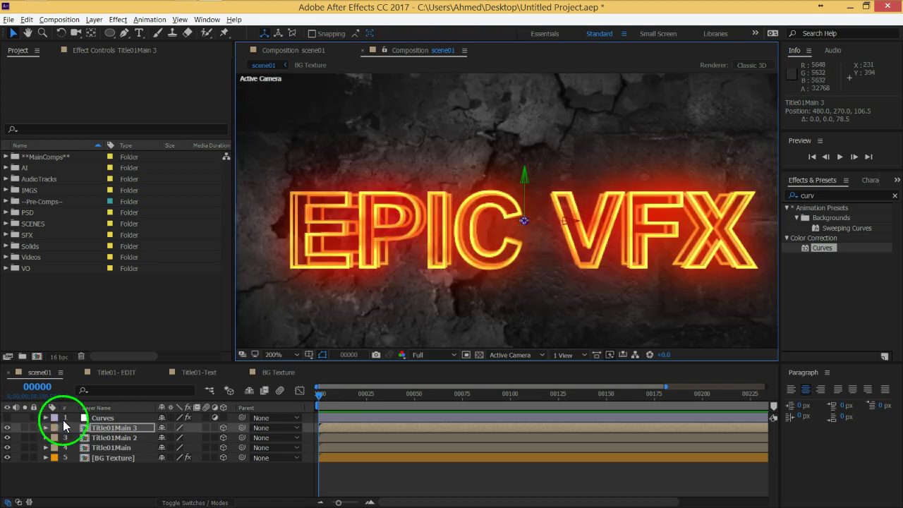
{"action": "left_click", "coordinate": [98, 428]}
Search Effects & Presets for 'fill' and apply Fill to Title01Main 3.
{"action": "left_click", "coordinate": [807, 197]}
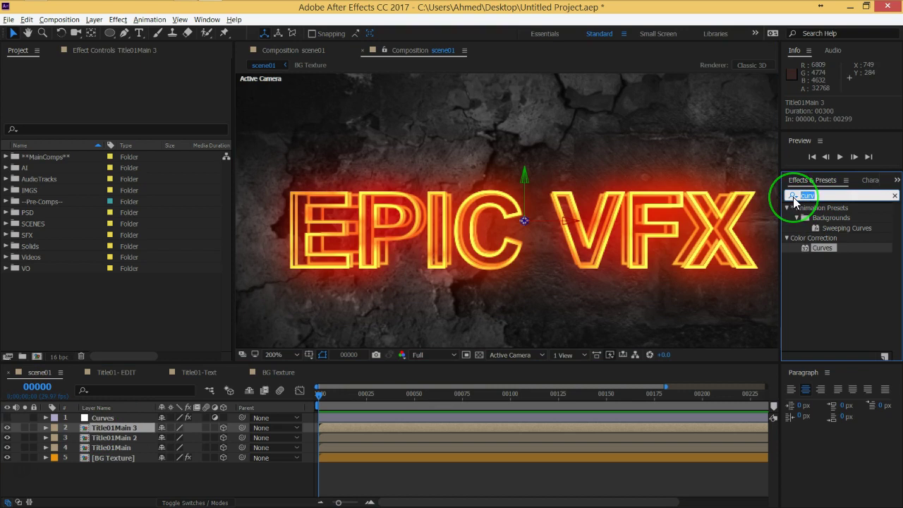
{"action": "type", "text": "fill"}
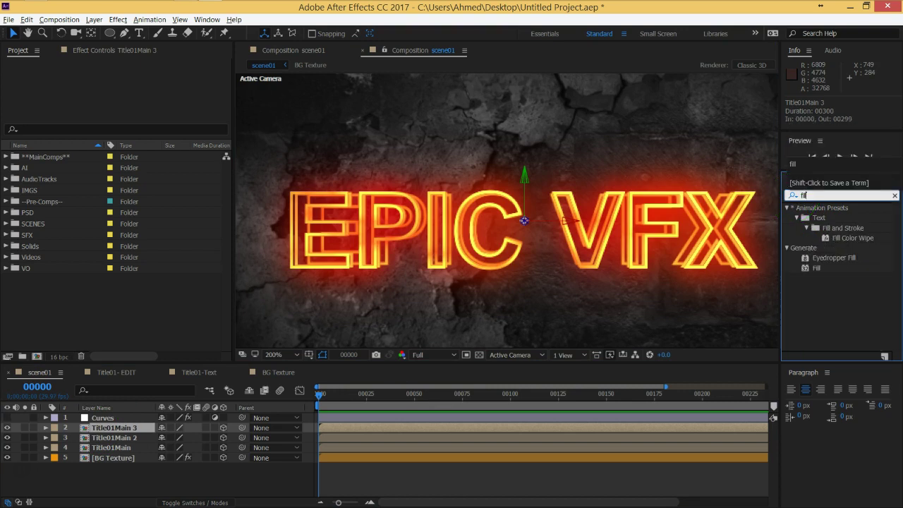
{"action": "double_click", "coordinate": [815, 267]}
{"action": "left_click", "coordinate": [132, 168]}
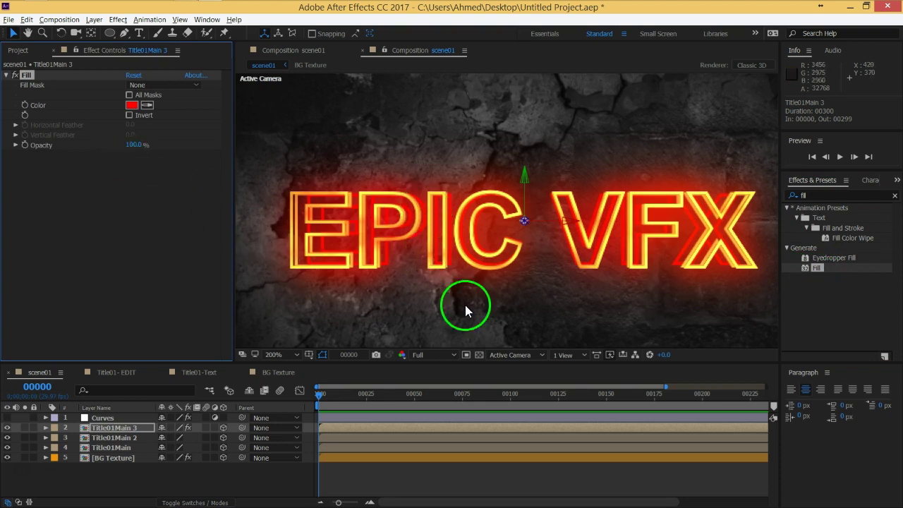
Check the layer stacking in Top view, then return to the Active Camera view.
{"action": "left_click", "coordinate": [519, 356]}
{"action": "left_click", "coordinate": [509, 404]}
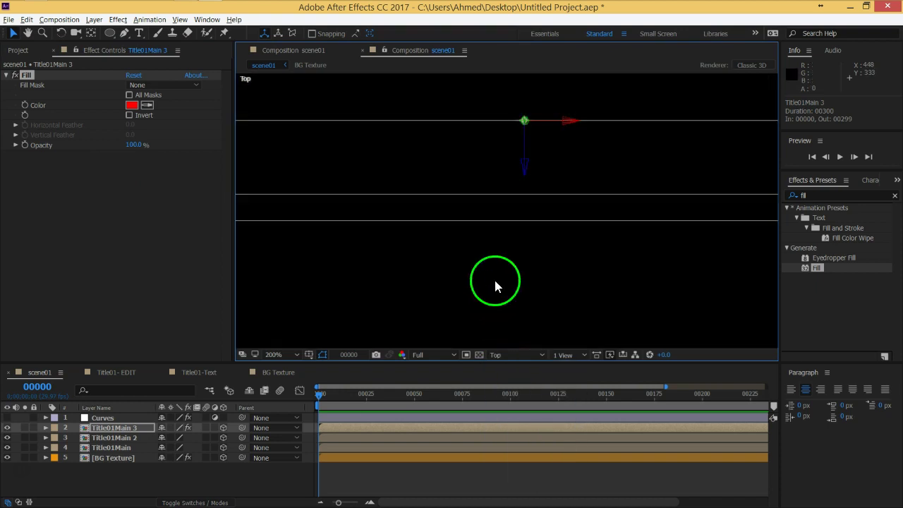
{"action": "left_click_drag", "start_coordinate": [525, 239], "coordinate": [535, 262]}
{"action": "key", "text": "comma"}
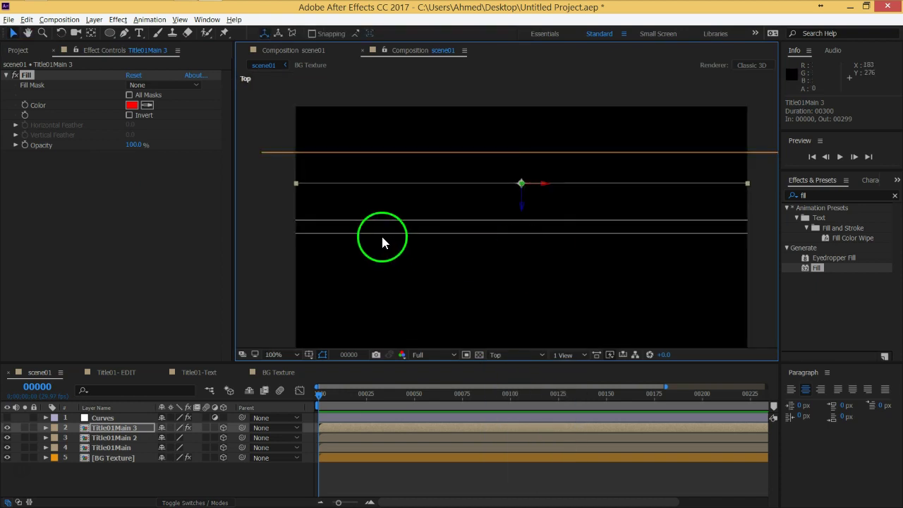
{"action": "left_click", "coordinate": [526, 355]}
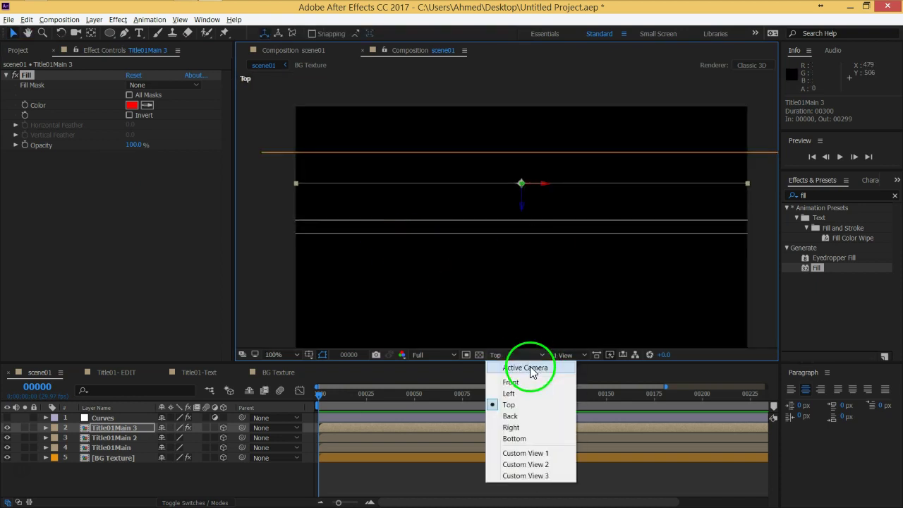
{"action": "left_click", "coordinate": [522, 368]}
{"action": "left_click_drag", "start_coordinate": [531, 296], "coordinate": [518, 242]}
{"action": "scroll", "coordinate": [519, 235], "scroll_direction": "up", "scroll_amount": 1}
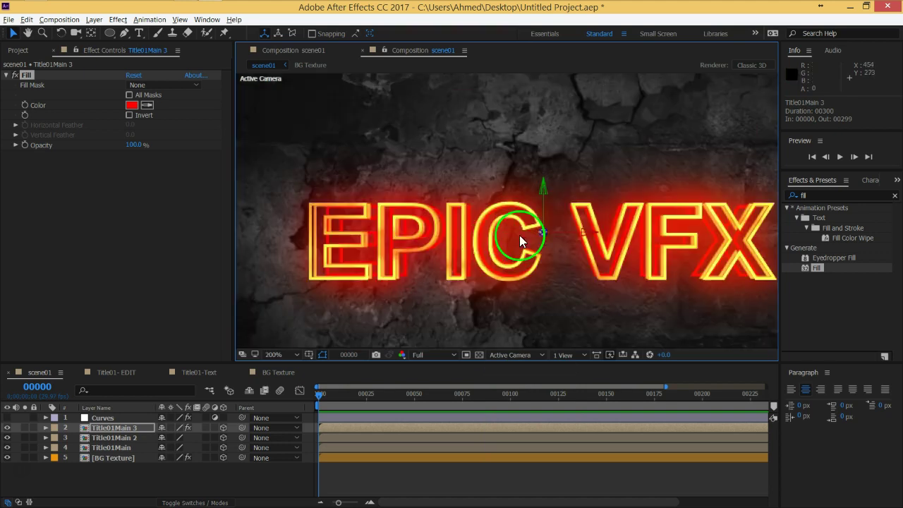
{"action": "key", "text": "v"}
Set the Fill colour to black (000000).
{"action": "left_click", "coordinate": [134, 105]}
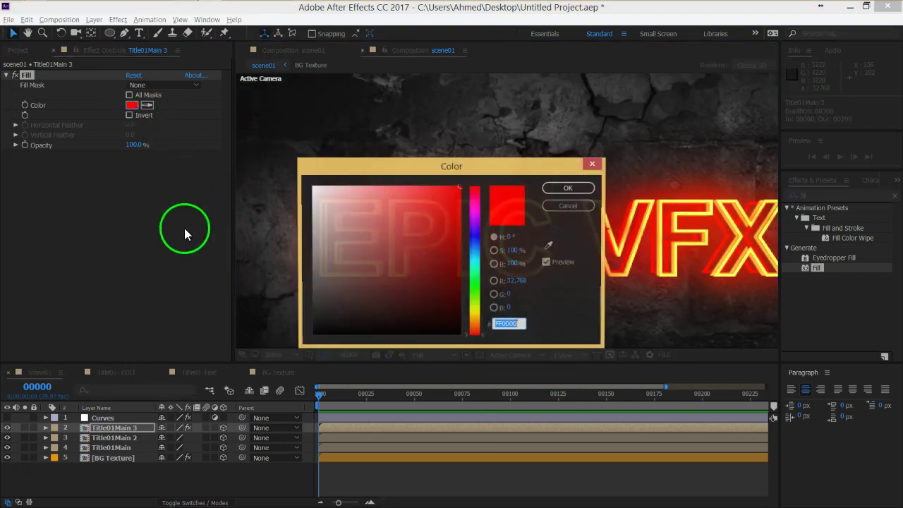
{"action": "left_click_drag", "start_coordinate": [343, 322], "coordinate": [313, 335]}
{"action": "left_click", "coordinate": [547, 189]}
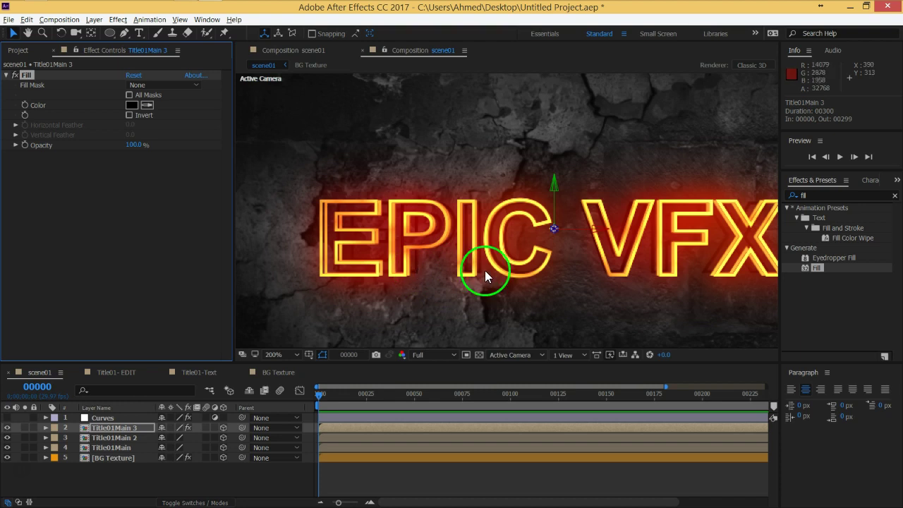
Apply Drop Shadow with 100% opacity and direction rotated to 165°.
{"action": "left_click", "coordinate": [804, 196]}
{"action": "type", "text": "d"}
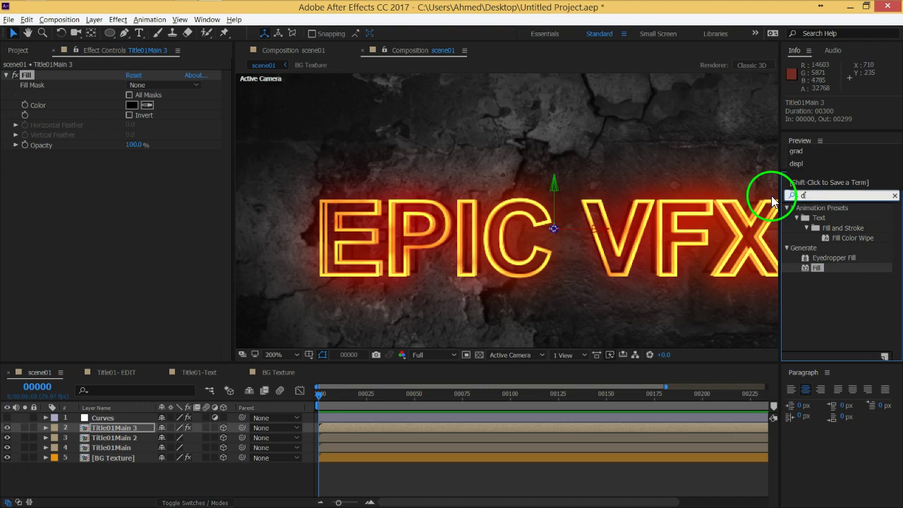
{"action": "type", "text": "rop"}
{"action": "double_click", "coordinate": [833, 317]}
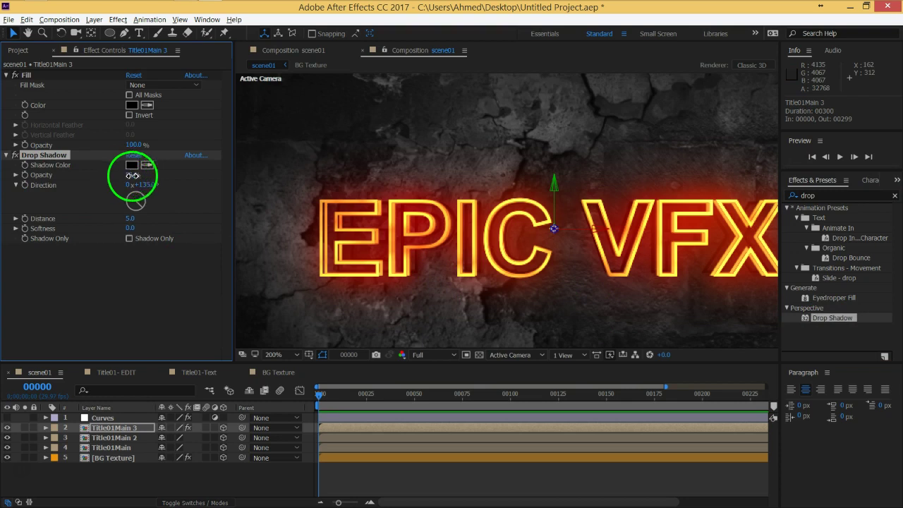
{"action": "left_click_drag", "start_coordinate": [130, 175], "coordinate": [299, 178]}
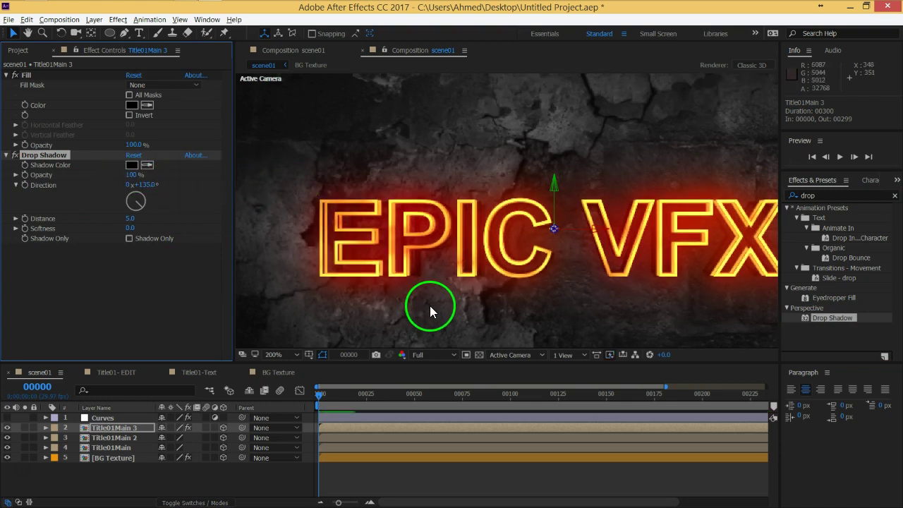
{"action": "mouse_move", "coordinate": [154, 187]}
{"action": "left_mouse_down"}
{"action": "mouse_move", "coordinate": [199, 181]}
{"action": "mouse_move", "coordinate": [128, 218]}
{"action": "left_mouse_up"}
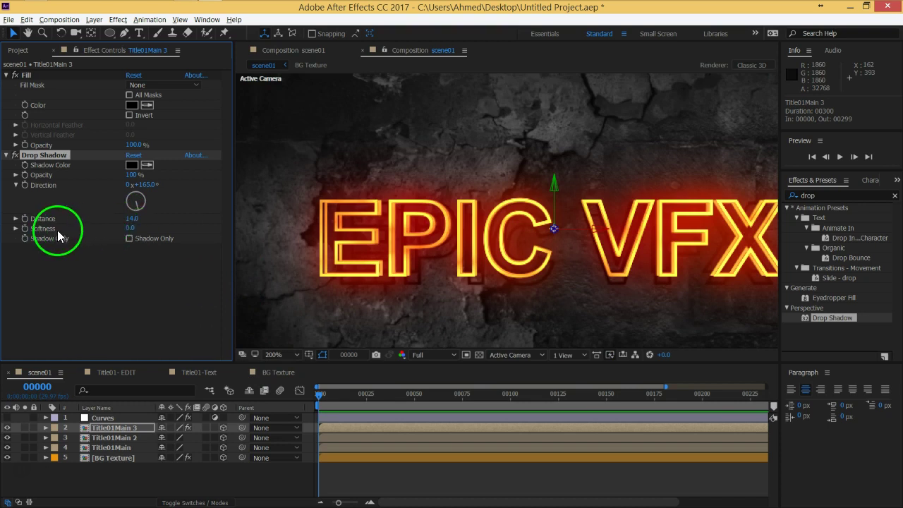
Preview with Shadow Only toggled, set softness to 6, and duplicate the shadow.
{"action": "left_click", "coordinate": [129, 239]}
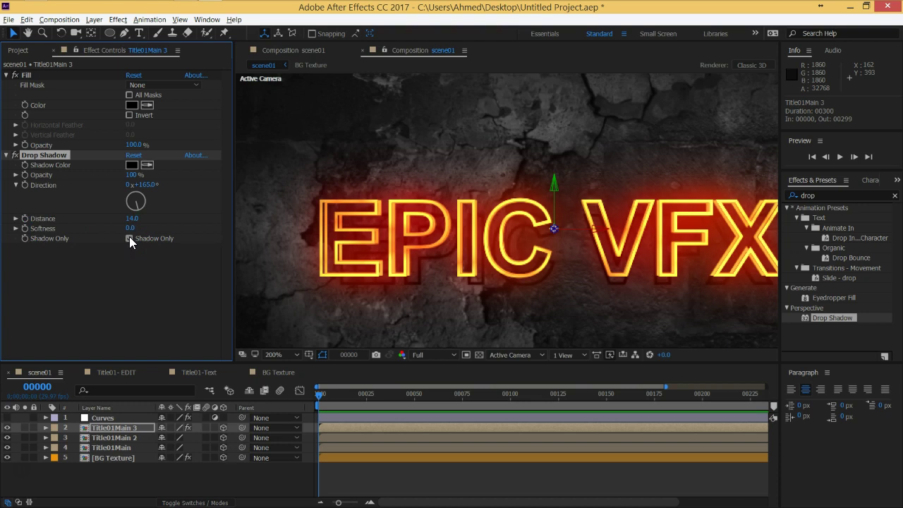
{"action": "left_click", "coordinate": [129, 239]}
{"action": "left_click", "coordinate": [129, 238]}
{"action": "left_click", "coordinate": [129, 238]}
{"action": "left_click", "coordinate": [129, 238]}
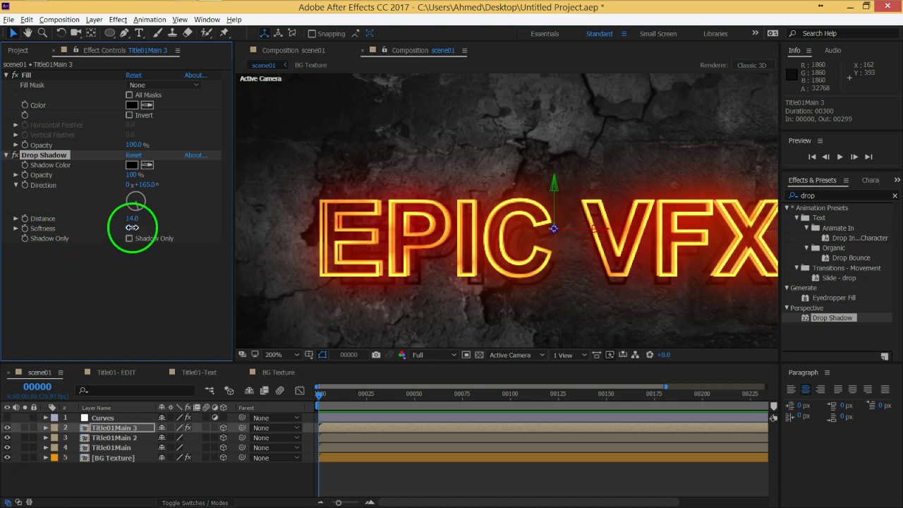
{"action": "left_click_drag", "start_coordinate": [132, 228], "coordinate": [134, 247]}
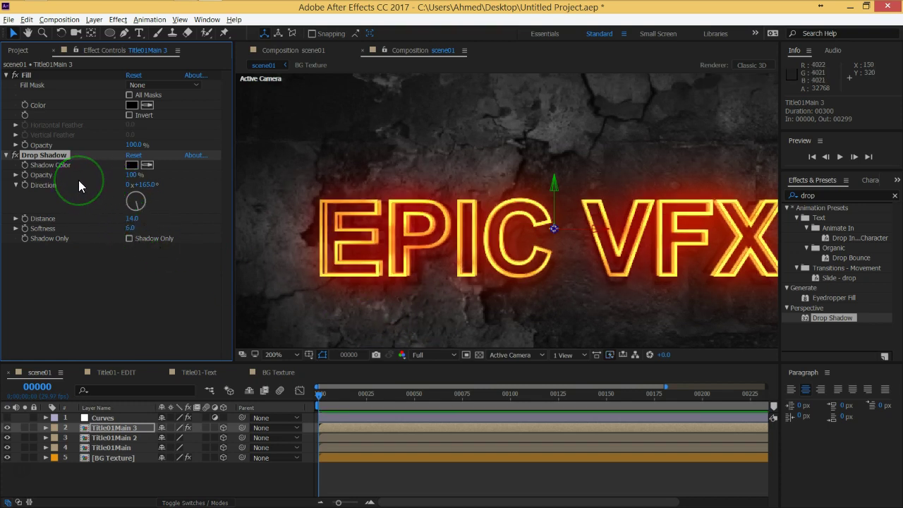
{"action": "key", "text": "ctrl+d"}
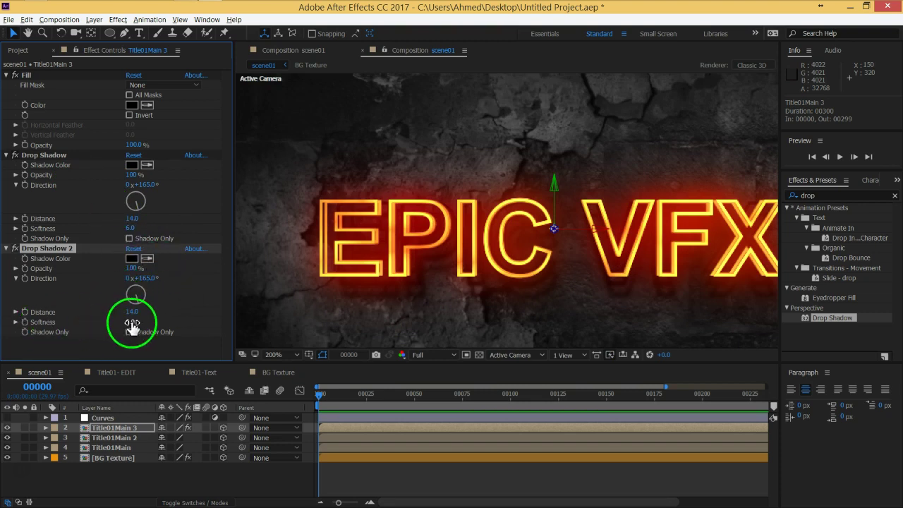
Give Drop Shadow 2 softness 0 and distance 6, then hide the Curves layer.
{"action": "left_click_drag", "start_coordinate": [132, 324], "coordinate": [63, 327]}
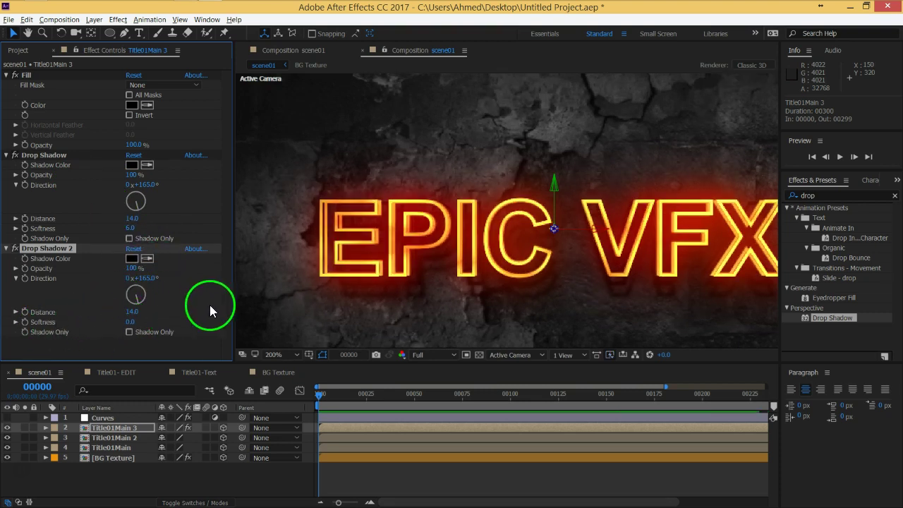
{"action": "left_click_drag", "start_coordinate": [127, 312], "coordinate": [128, 312]}
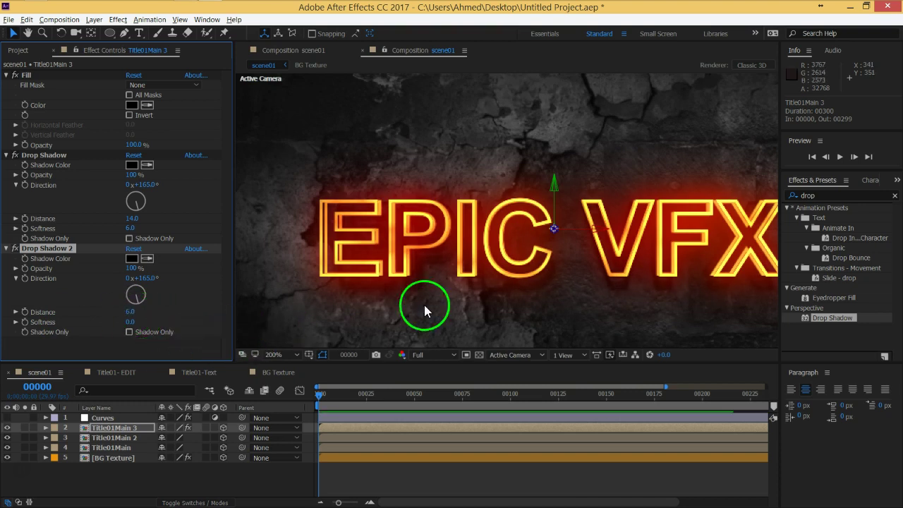
{"action": "left_click", "coordinate": [205, 480]}
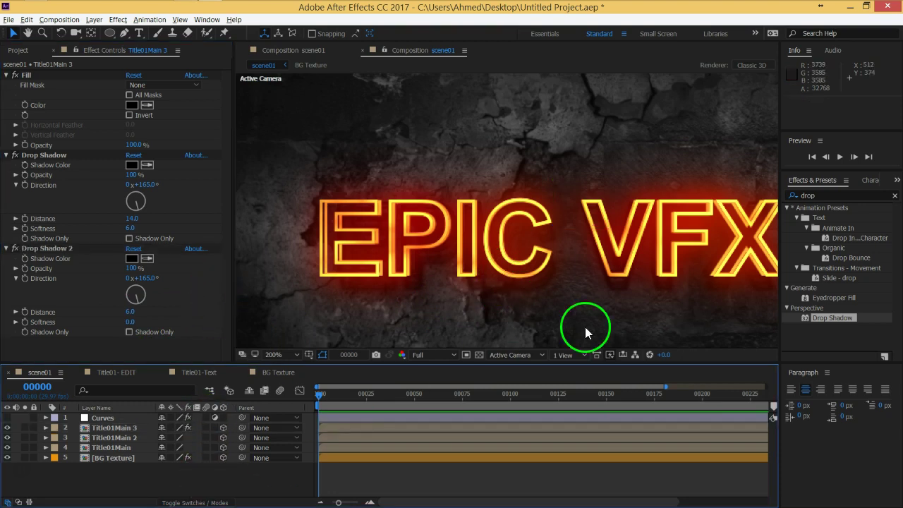
{"action": "key", "text": "comma"}
{"action": "key", "text": "comma"}
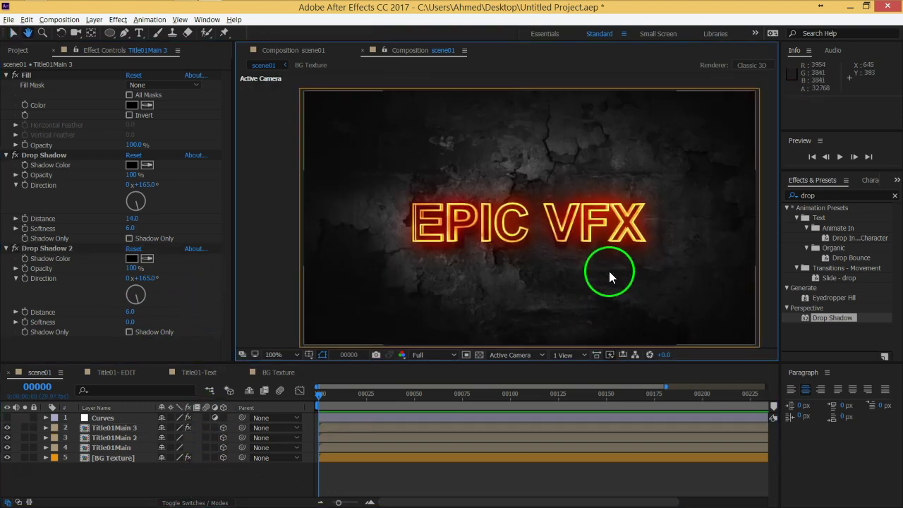
{"action": "left_click", "coordinate": [195, 485]}
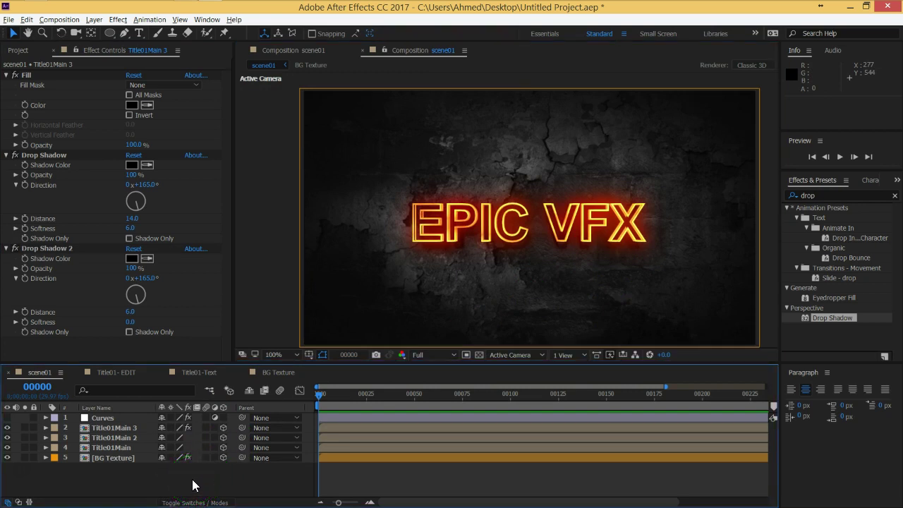
{"action": "left_click", "coordinate": [7, 418]}
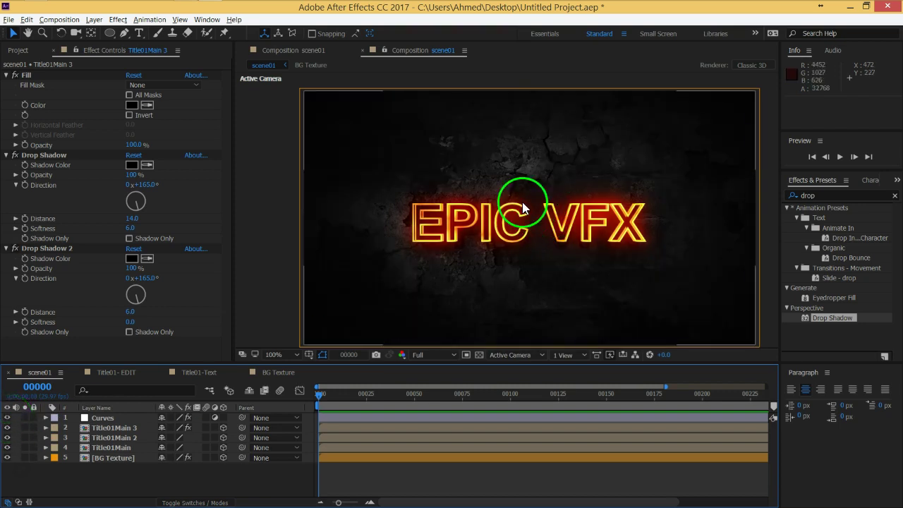
Bend the Curves RGB curve into an S: deeper shadows, lifted midtones, added upper point.
{"action": "left_click", "coordinate": [106, 420]}
{"action": "left_click_drag", "start_coordinate": [95, 268], "coordinate": [120, 166]}
{"action": "left_click_drag", "start_coordinate": [69, 239], "coordinate": [47, 256]}
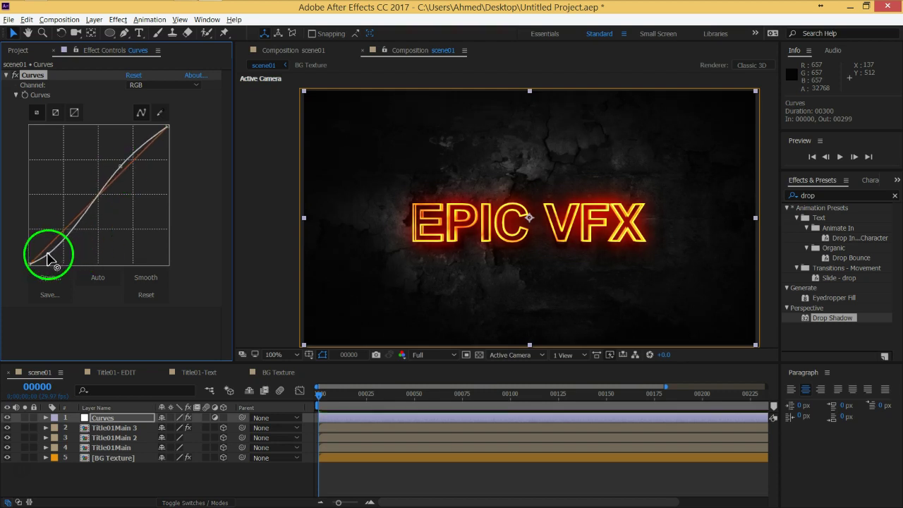
{"action": "left_click_drag", "start_coordinate": [86, 216], "coordinate": [83, 210]}
{"action": "left_click_drag", "start_coordinate": [124, 165], "coordinate": [128, 155]}
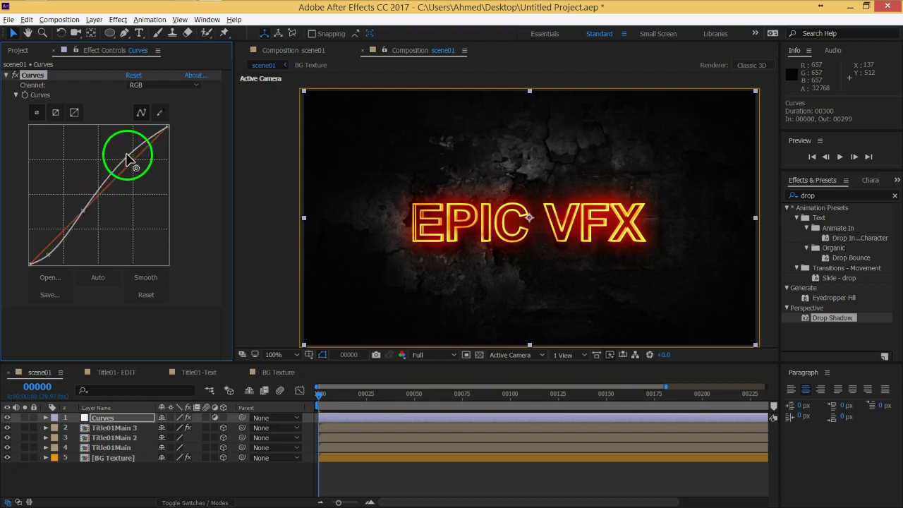
{"action": "left_click_drag", "start_coordinate": [87, 205], "coordinate": [82, 206]}
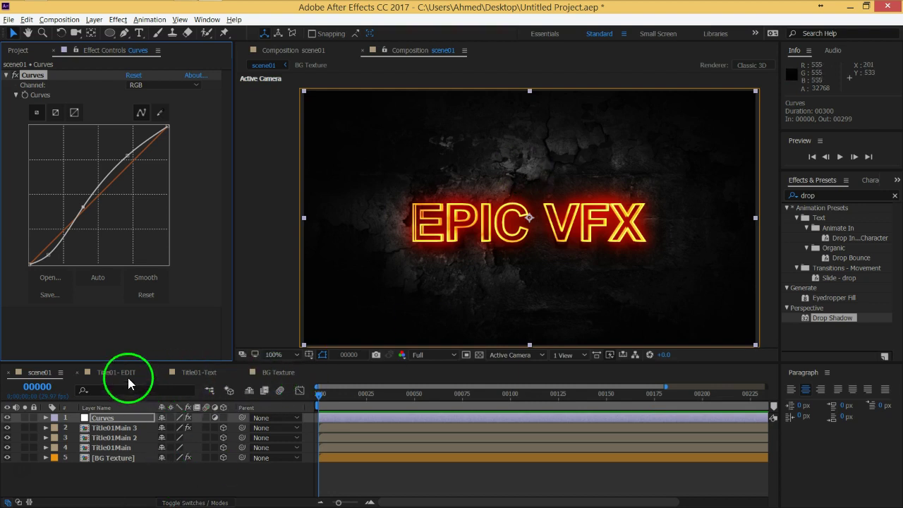
Hide the Ven vignette in the BG Texture comp and view the result in scene01.
{"action": "left_click", "coordinate": [277, 372]}
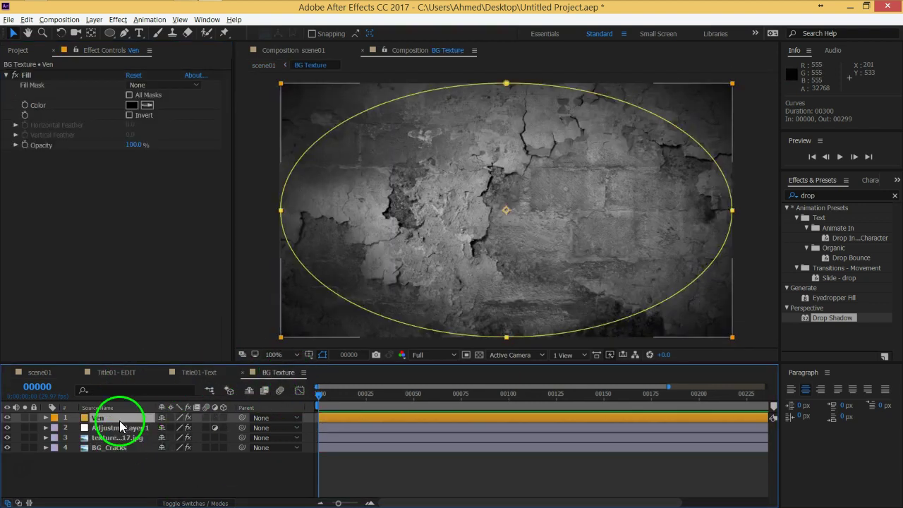
{"action": "left_click", "coordinate": [9, 422]}
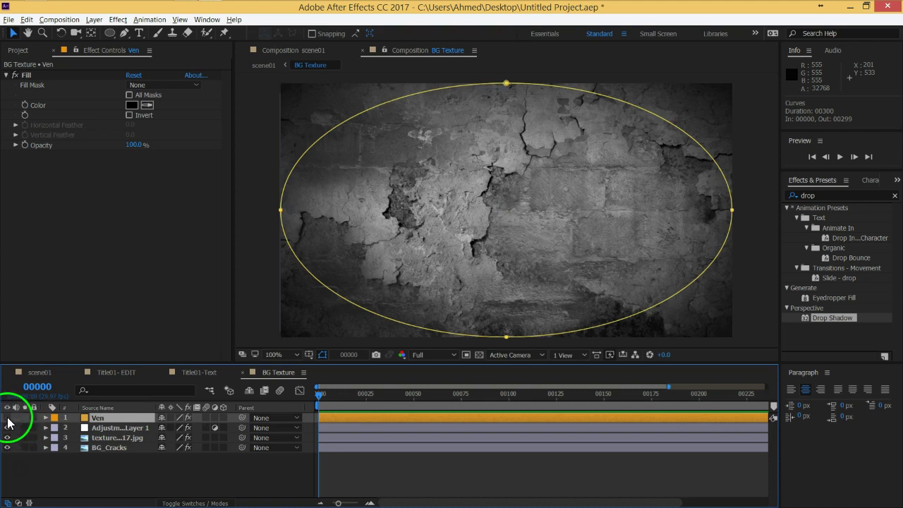
{"action": "left_click", "coordinate": [39, 373]}
{"action": "left_click", "coordinate": [303, 319]}
{"action": "left_click", "coordinate": [702, 183]}
{"action": "left_click", "coordinate": [478, 315]}
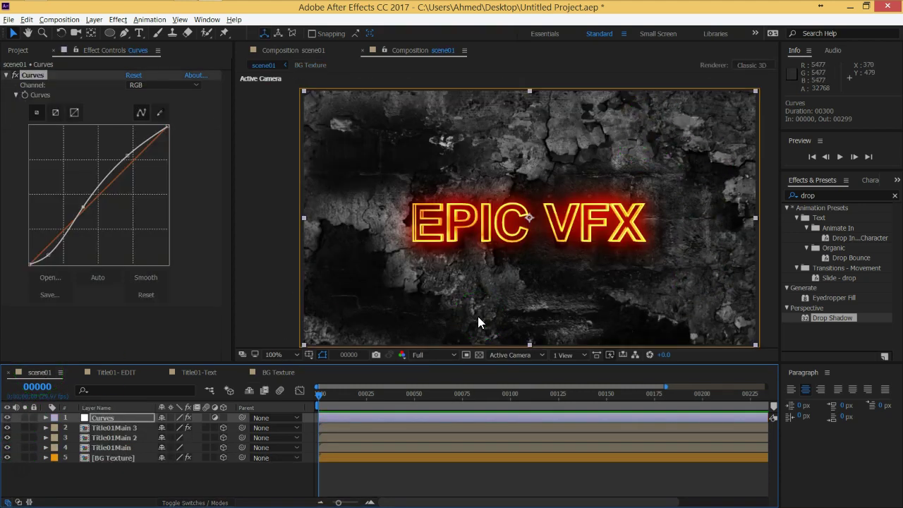
{"action": "left_click", "coordinate": [208, 413]}
{"action": "left_click", "coordinate": [260, 374]}
Turn Ven back on and lower its opacity to about 47%.
{"action": "left_click", "coordinate": [293, 372]}
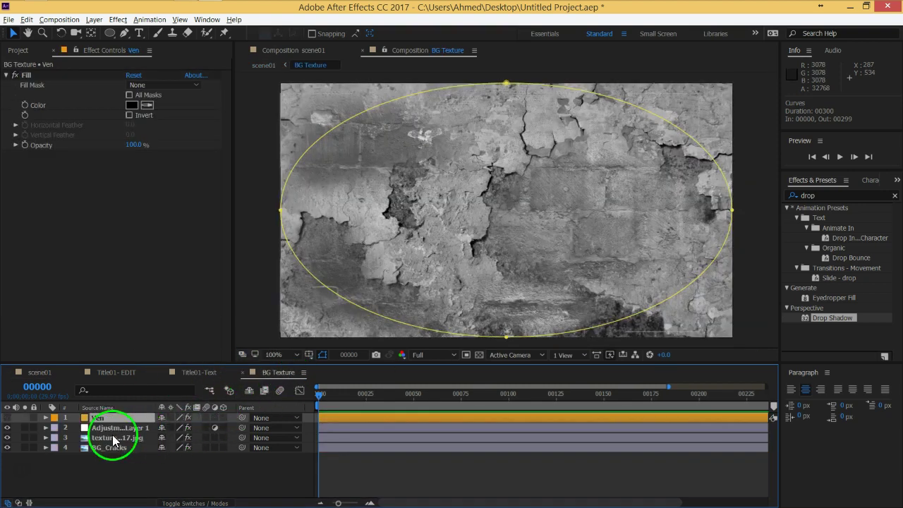
{"action": "left_click", "coordinate": [7, 418]}
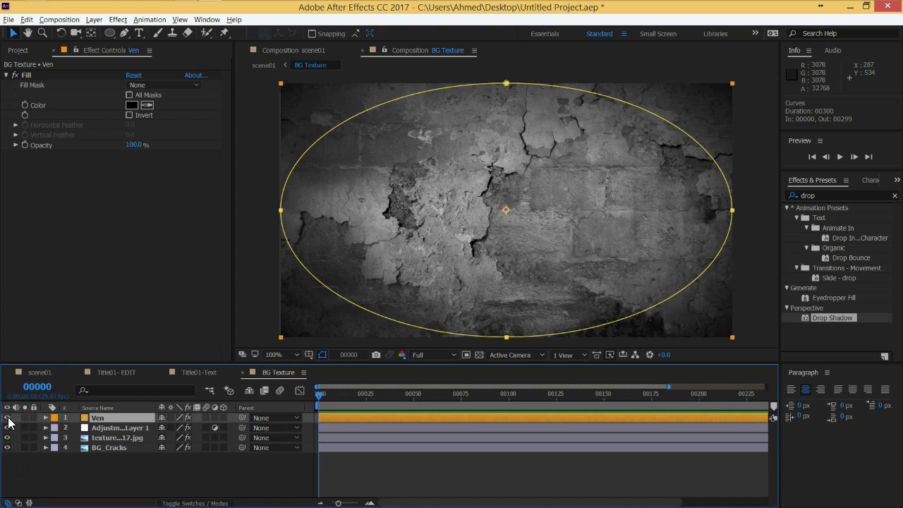
{"action": "key", "text": "t"}
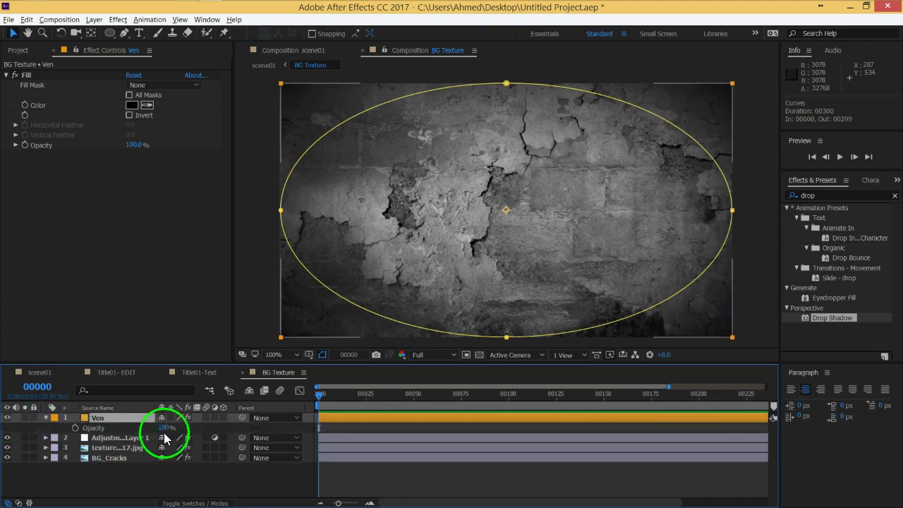
{"action": "left_click_drag", "start_coordinate": [163, 428], "coordinate": [152, 430]}
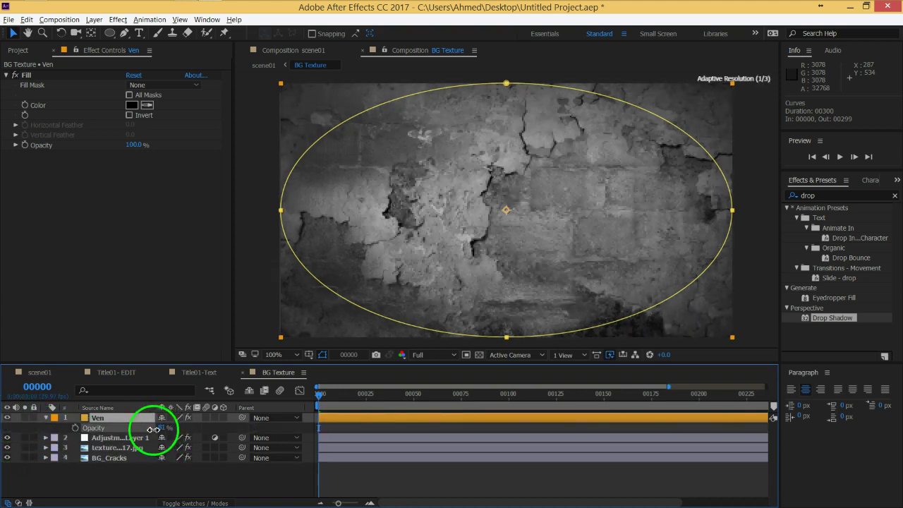
{"action": "left_click", "coordinate": [41, 373]}
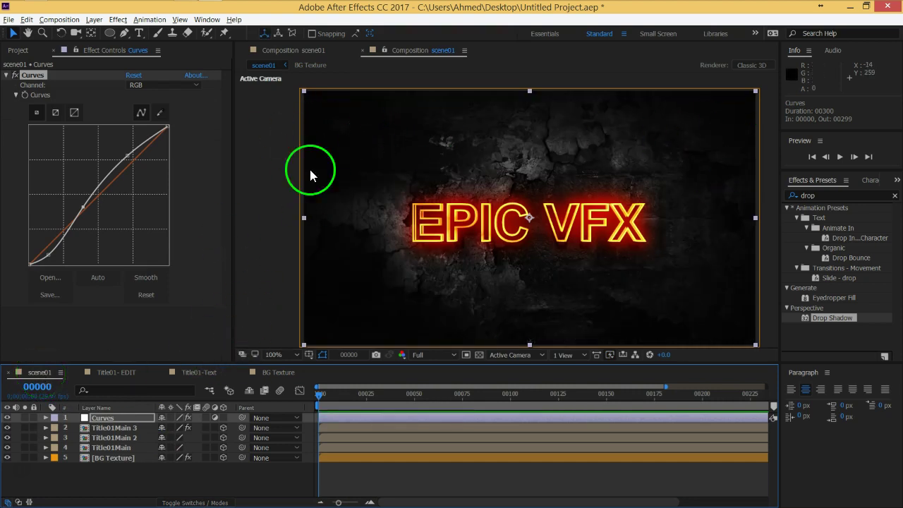
{"action": "left_click", "coordinate": [363, 51]}
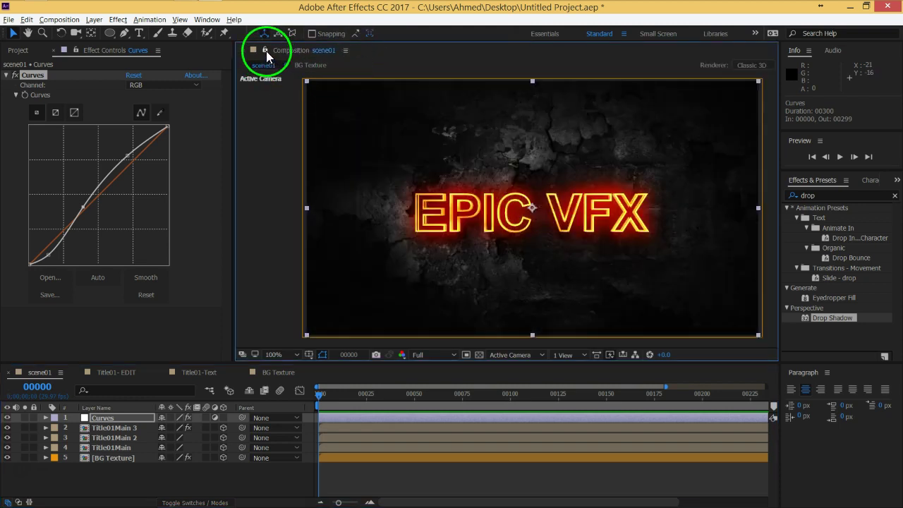
{"action": "left_click", "coordinate": [273, 371]}
{"action": "left_click_drag", "start_coordinate": [153, 434], "coordinate": [158, 437]}
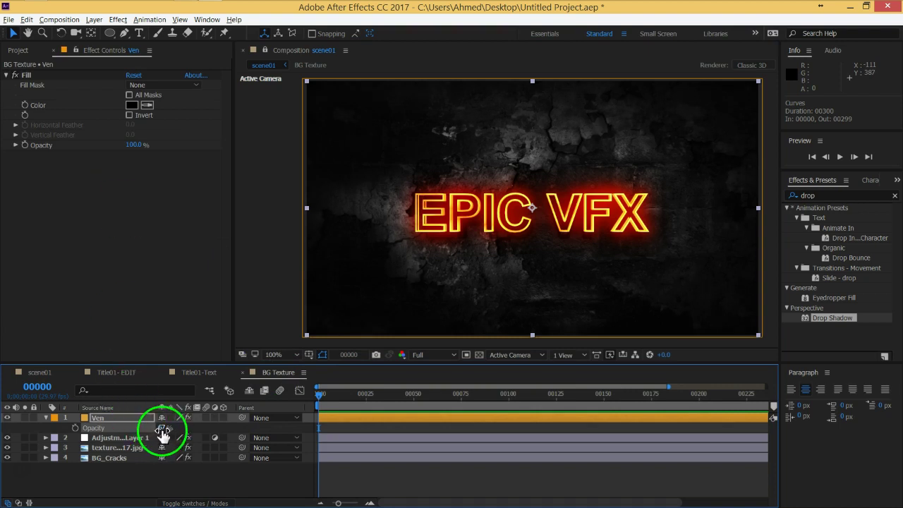
{"action": "mouse_move", "coordinate": [158, 437]}
{"action": "left_mouse_down"}
{"action": "mouse_move", "coordinate": [151, 437]}
{"action": "mouse_move", "coordinate": [169, 427]}
{"action": "mouse_move", "coordinate": [196, 439]}
{"action": "mouse_move", "coordinate": [355, 363]}
{"action": "left_mouse_up"}
Set Ven's mask feather to 431, inspect Adjustment Layer 1's Tint, and return to scene01.
{"action": "key", "text": "f"}
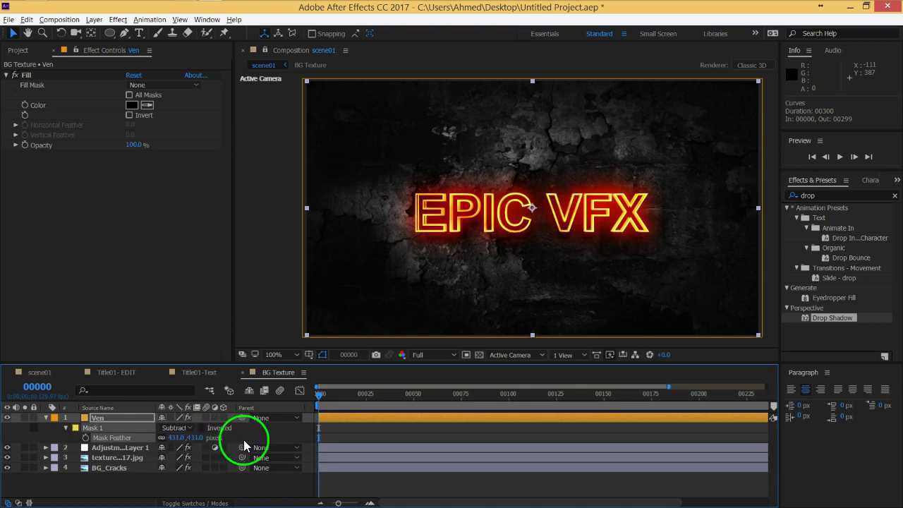
{"action": "left_click", "coordinate": [438, 233]}
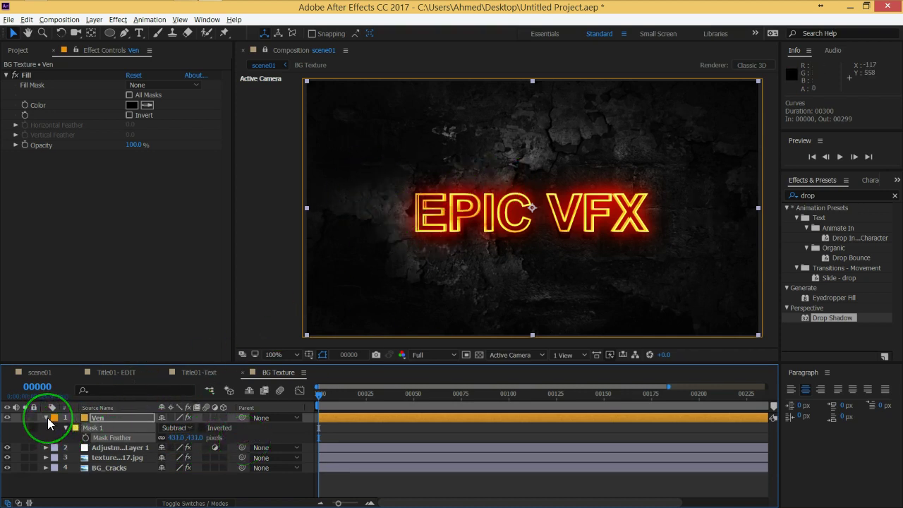
{"action": "left_click", "coordinate": [212, 436]}
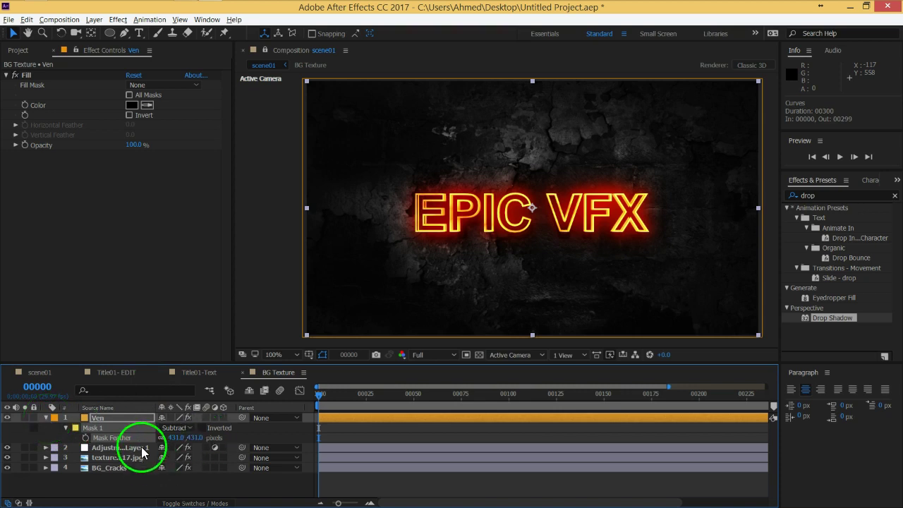
{"action": "left_click", "coordinate": [47, 418]}
{"action": "left_click", "coordinate": [106, 428]}
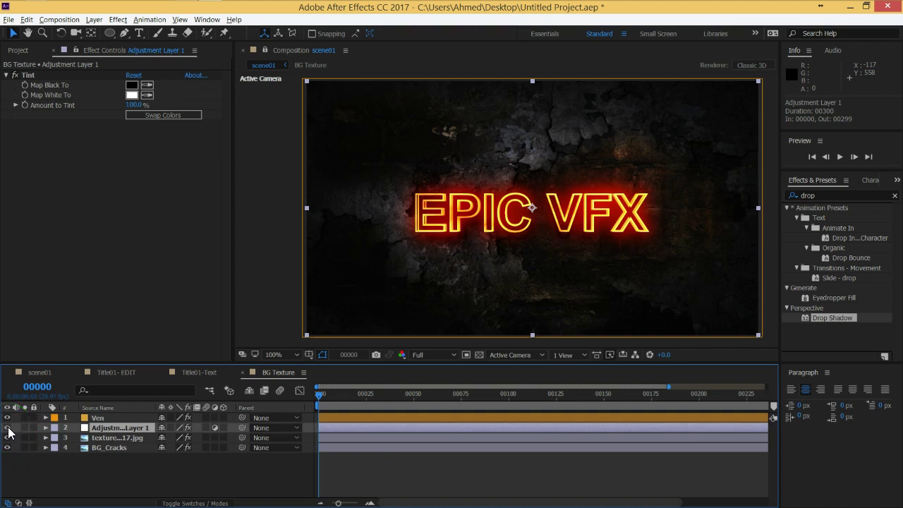
{"action": "left_click", "coordinate": [39, 372]}
{"action": "left_click", "coordinate": [265, 227]}
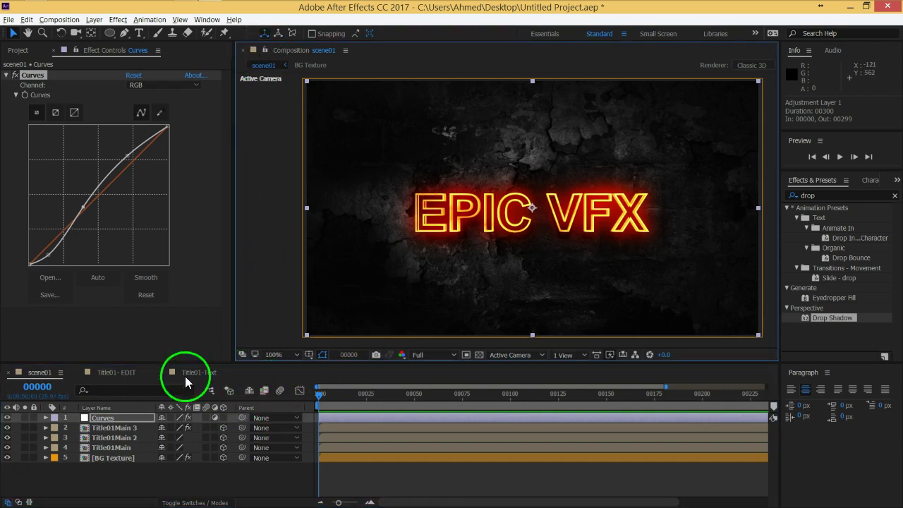
Close the Title01-Text and Title01-EDIT timelines and lift the Curves shadow point slightly.
{"action": "left_click", "coordinate": [161, 372]}
{"action": "left_click", "coordinate": [78, 371]}
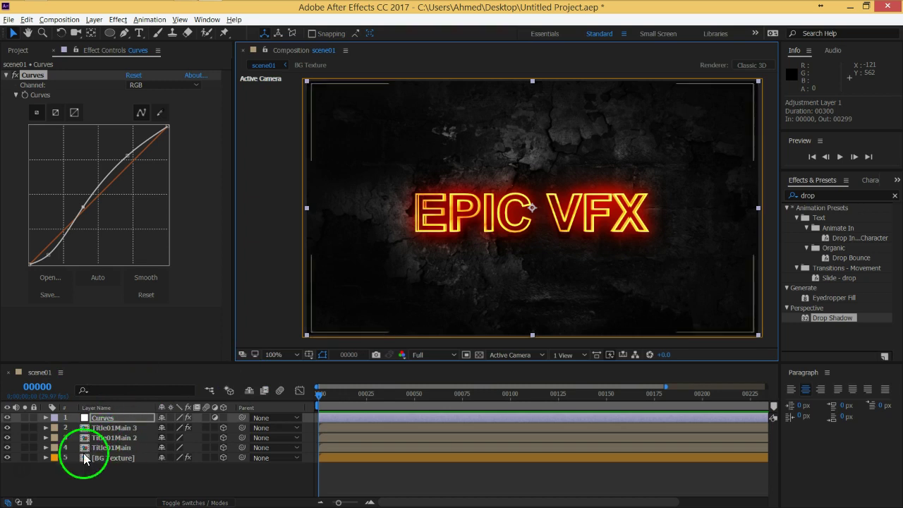
{"action": "left_click", "coordinate": [144, 484]}
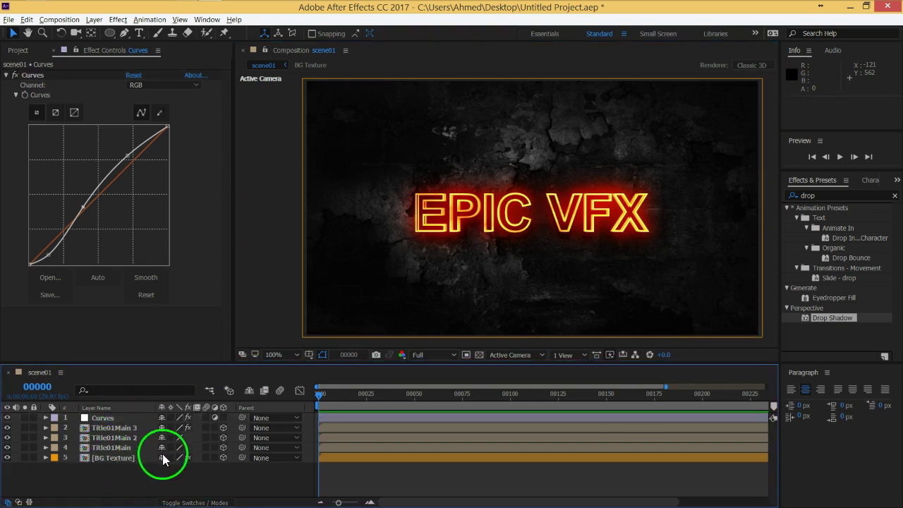
{"action": "left_click_drag", "start_coordinate": [44, 258], "coordinate": [50, 253]}
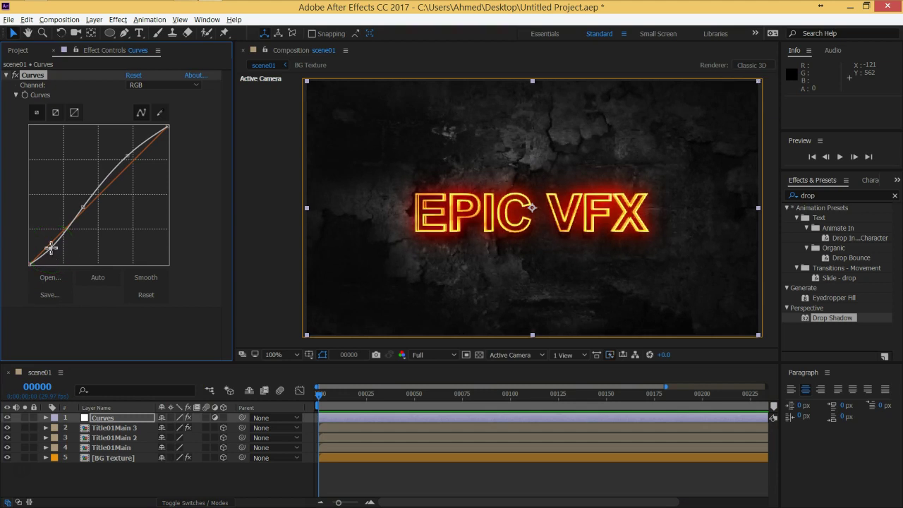
{"action": "left_click", "coordinate": [131, 484]}
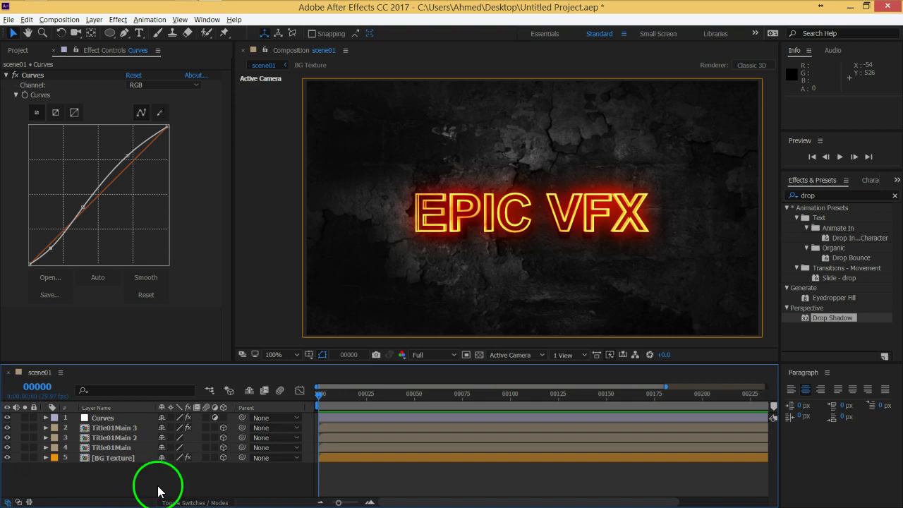
Zoom in on the EPIC VFX glow, return to full view, and enlarge the timeline.
{"action": "key", "text": "period"}
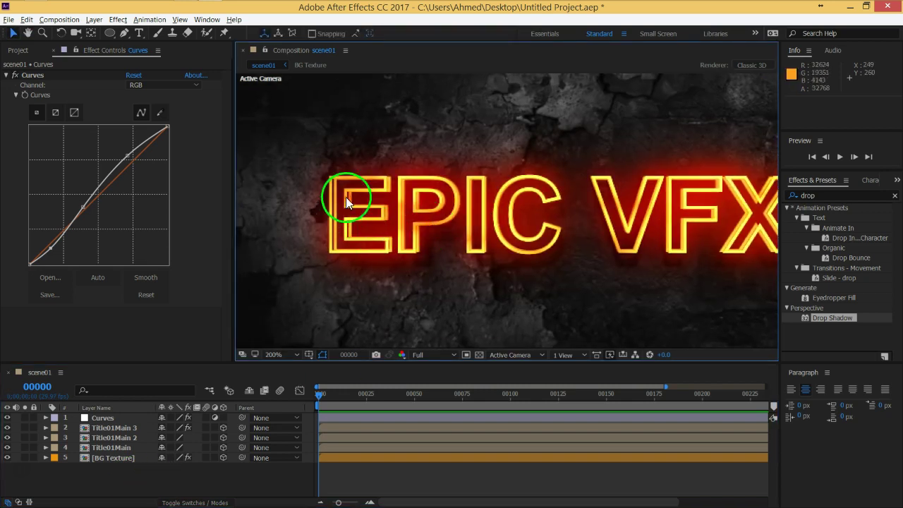
{"action": "scroll", "coordinate": [404, 223], "scroll_direction": "down", "scroll_amount": 2}
{"action": "left_click_drag", "start_coordinate": [420, 240], "coordinate": [548, 252]}
{"action": "left_click", "coordinate": [176, 493]}
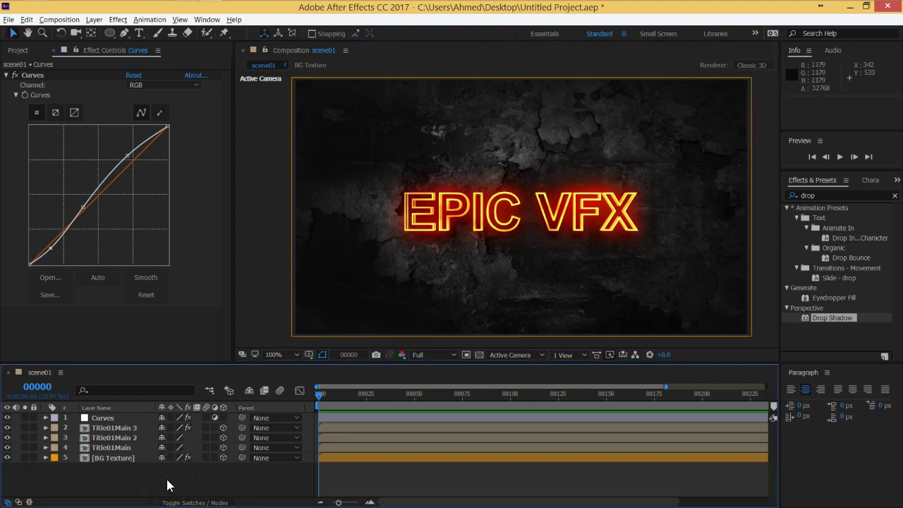
{"action": "left_click", "coordinate": [182, 465]}
{"action": "left_click", "coordinate": [184, 459]}
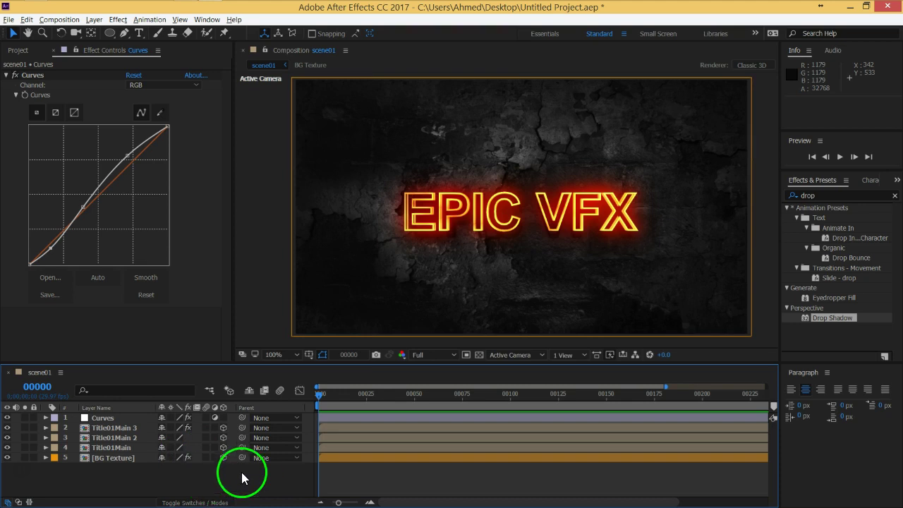
{"action": "left_click_drag", "start_coordinate": [393, 362], "coordinate": [390, 354]}
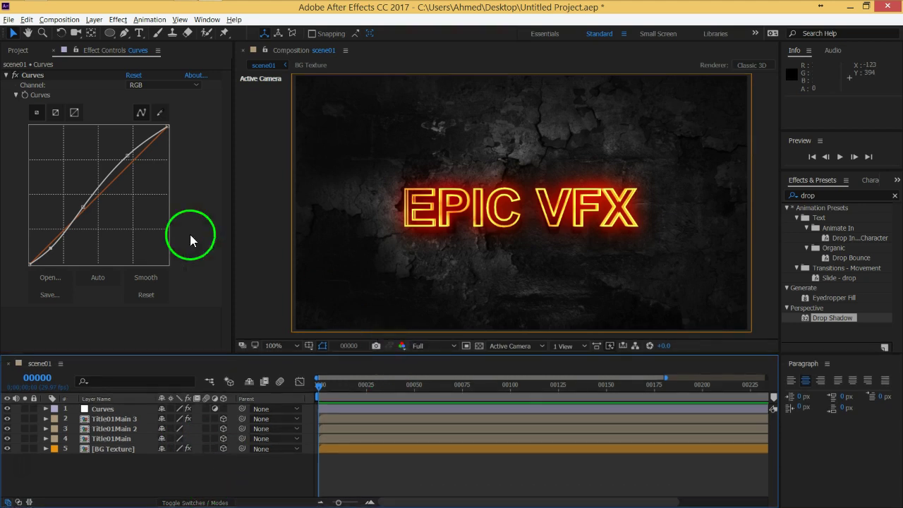
Expand the IMGS folder and preview the 64000-1 image, centred in the footage view.
{"action": "left_click", "coordinate": [19, 53]}
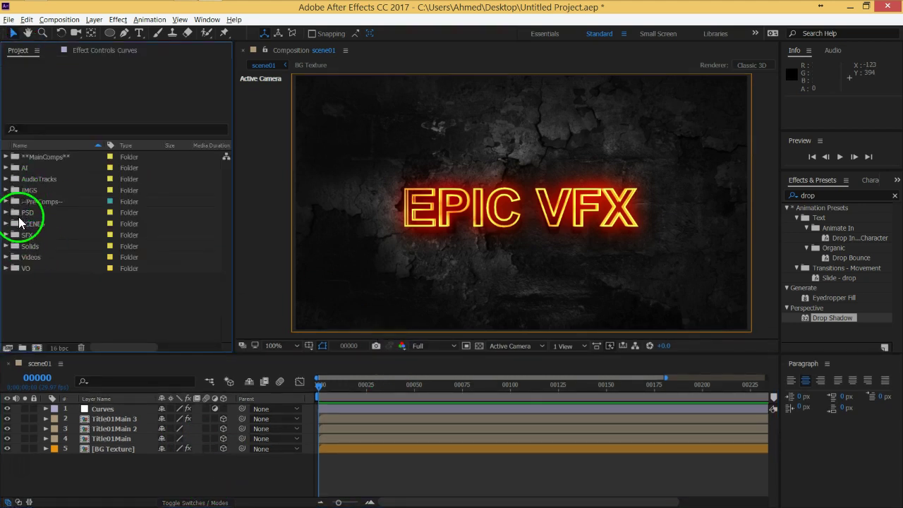
{"action": "left_click", "coordinate": [7, 190]}
{"action": "double_click", "coordinate": [55, 203]}
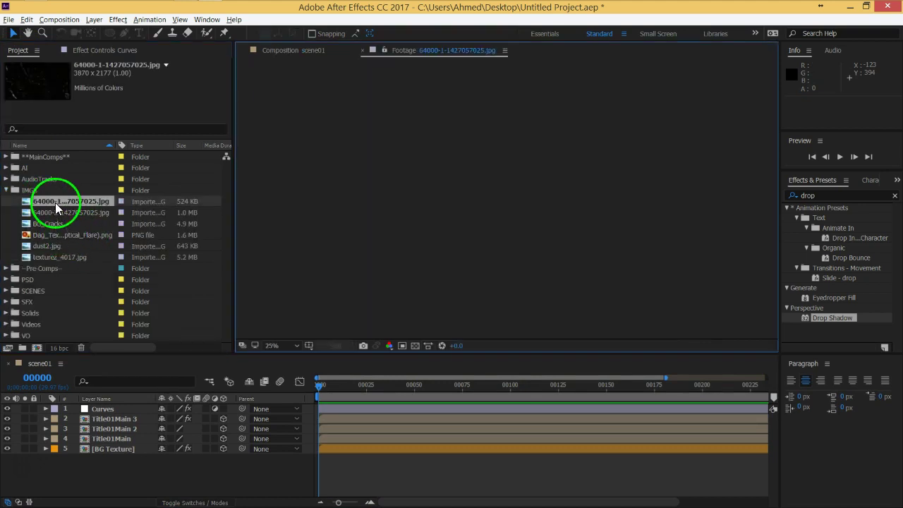
{"action": "left_click_drag", "start_coordinate": [539, 235], "coordinate": [443, 187]}
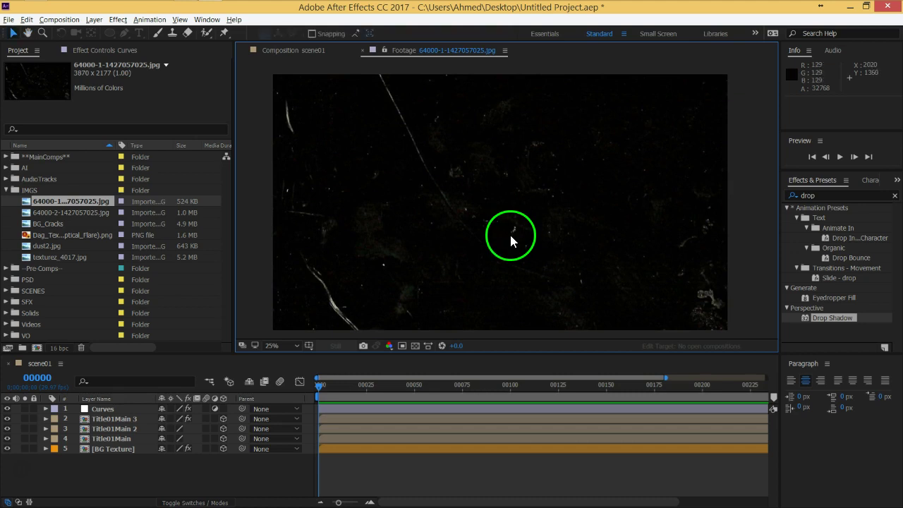
Preview 64000-2 and the Dag_Texture optical flare image at 50% view.
{"action": "left_click", "coordinate": [80, 213]}
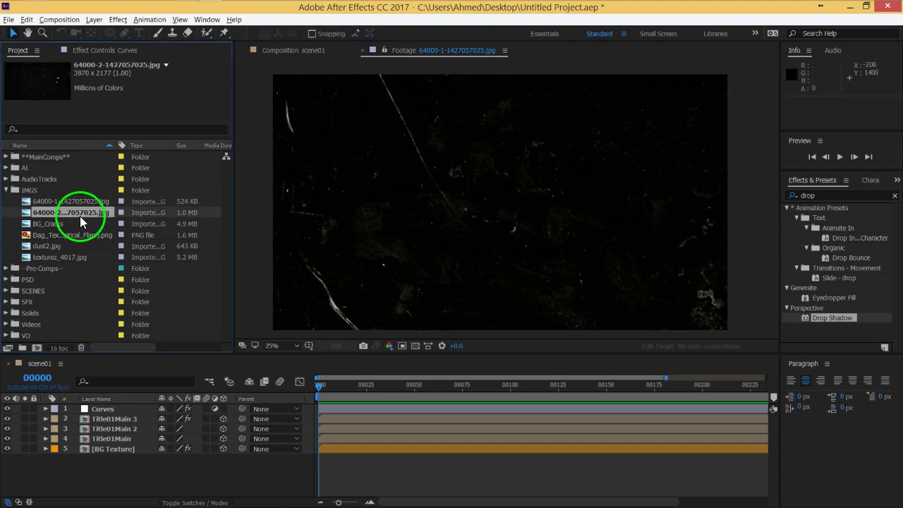
{"action": "left_click", "coordinate": [76, 228]}
{"action": "double_click", "coordinate": [69, 238]}
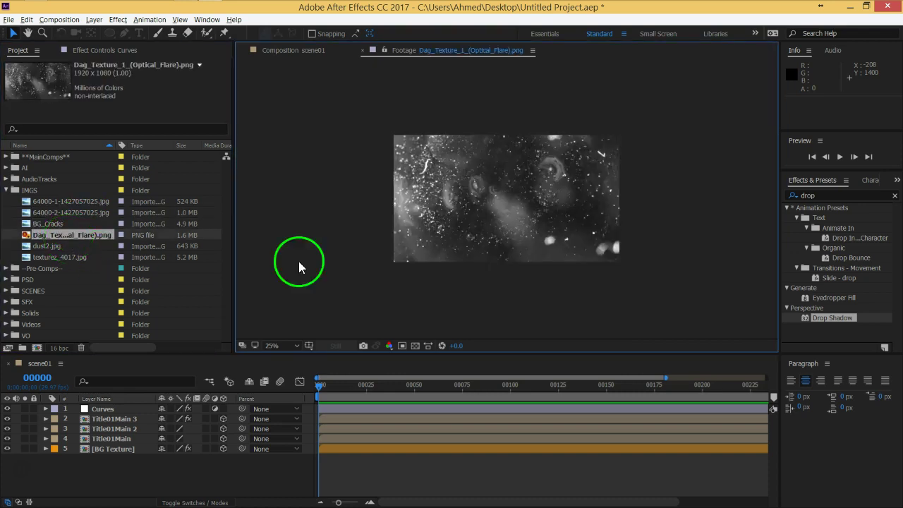
{"action": "key", "text": "period"}
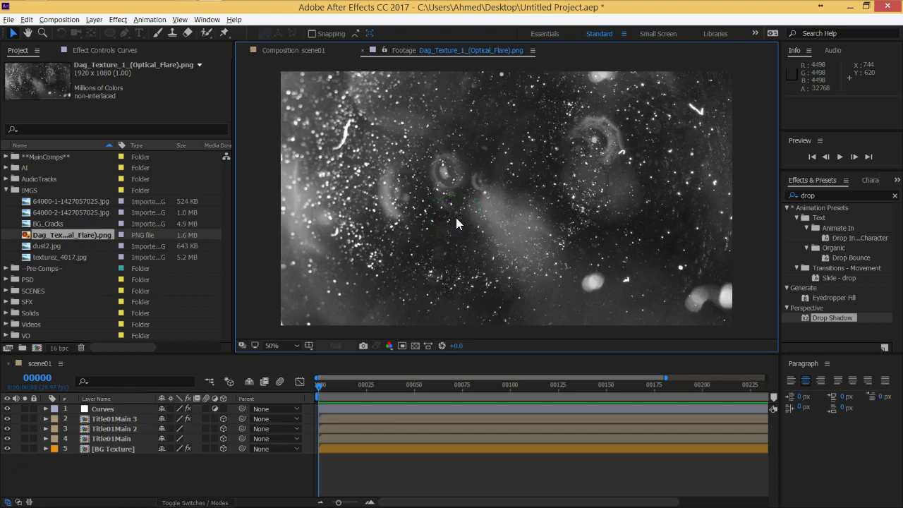
Preview dust2.jpg, then close the footage preview to return to scene01.
{"action": "left_click", "coordinate": [95, 248]}
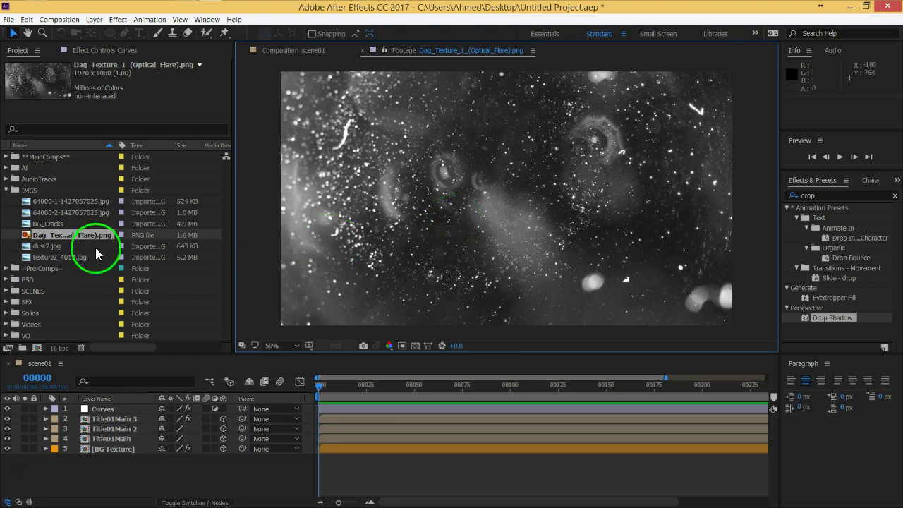
{"action": "double_click", "coordinate": [57, 246]}
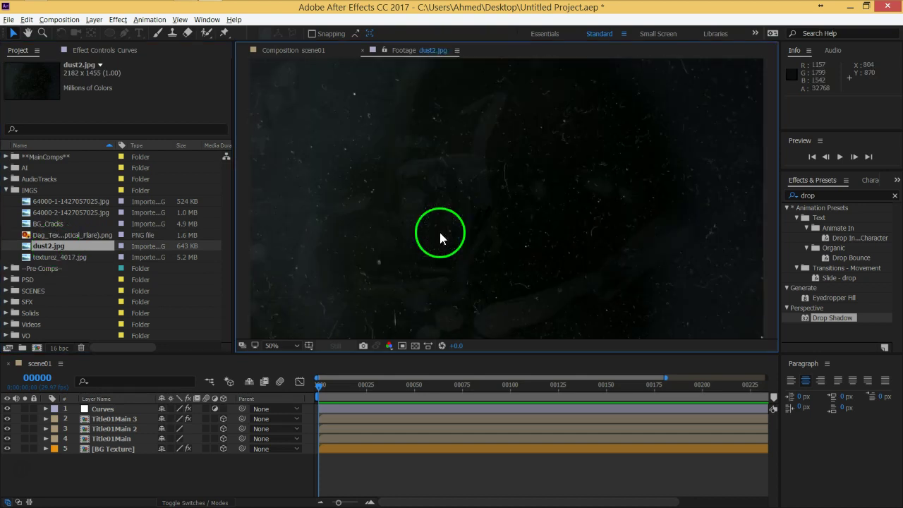
{"action": "key", "text": "comma"}
{"action": "key", "text": "period"}
{"action": "left_click", "coordinate": [383, 156]}
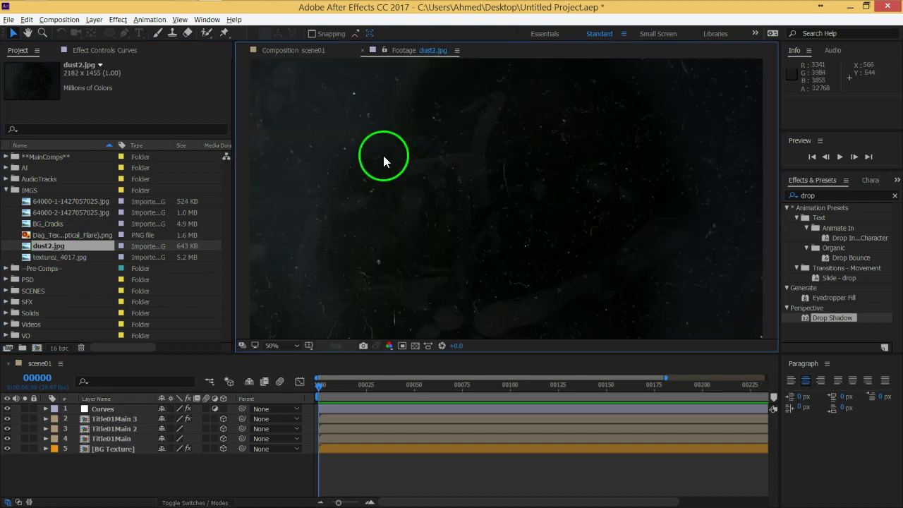
{"action": "left_click", "coordinate": [362, 50]}
{"action": "left_click", "coordinate": [43, 247]}
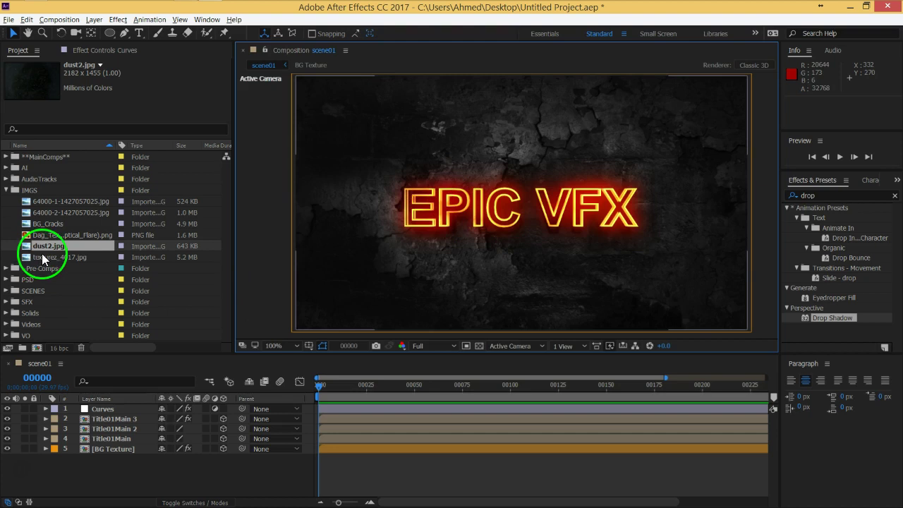
Bring up Camera Settings for a new Two-Node Camera 1 using Ctrl+Alt+Shift+C.
{"action": "left_click_drag", "start_coordinate": [44, 247], "coordinate": [29, 252]}
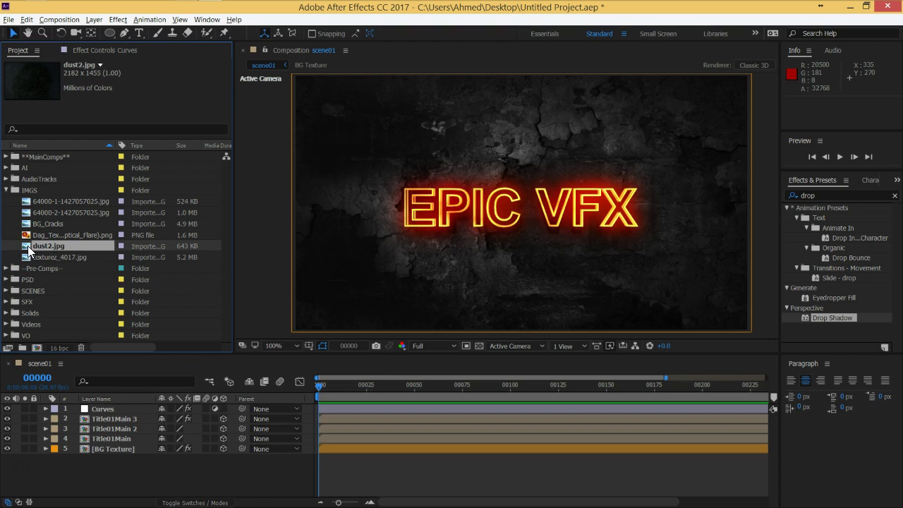
{"action": "left_click", "coordinate": [172, 466]}
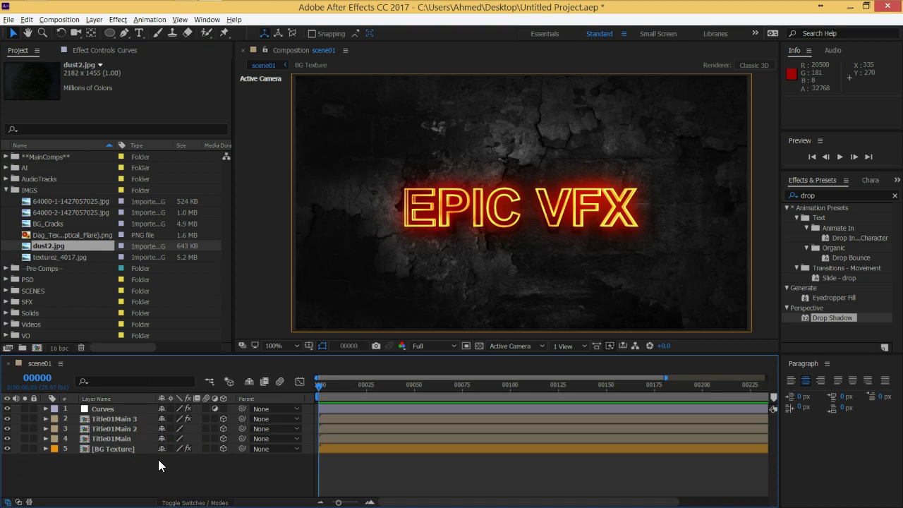
{"action": "key", "text": "ctrl+alt+shift+c"}
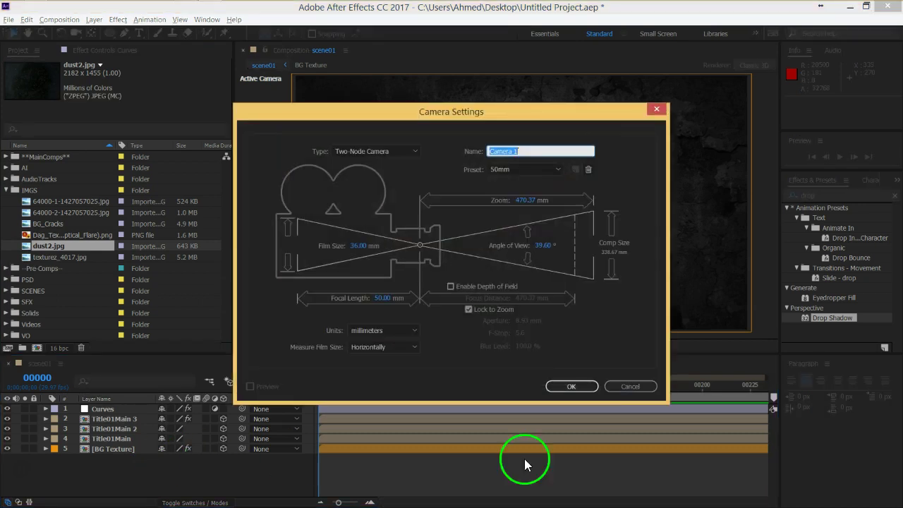
Cancel the camera settings and close the new-layer menu without adding anything.
{"action": "left_click", "coordinate": [635, 388]}
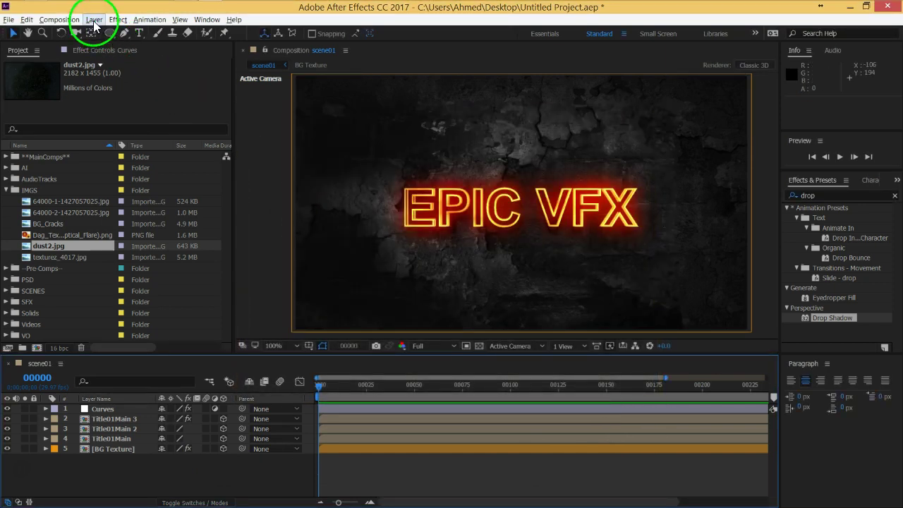
{"action": "left_click", "coordinate": [94, 20]}
{"action": "mouse_move", "coordinate": [237, 31]}
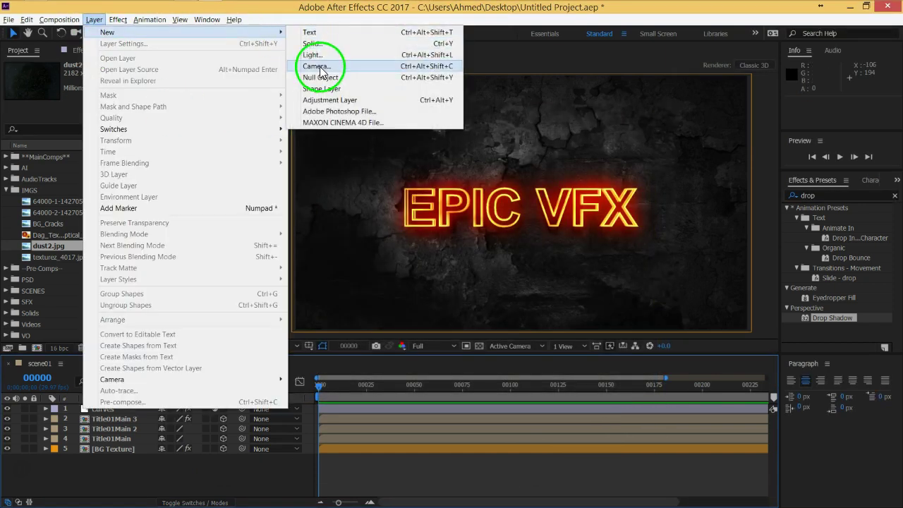
{"action": "left_click", "coordinate": [169, 473]}
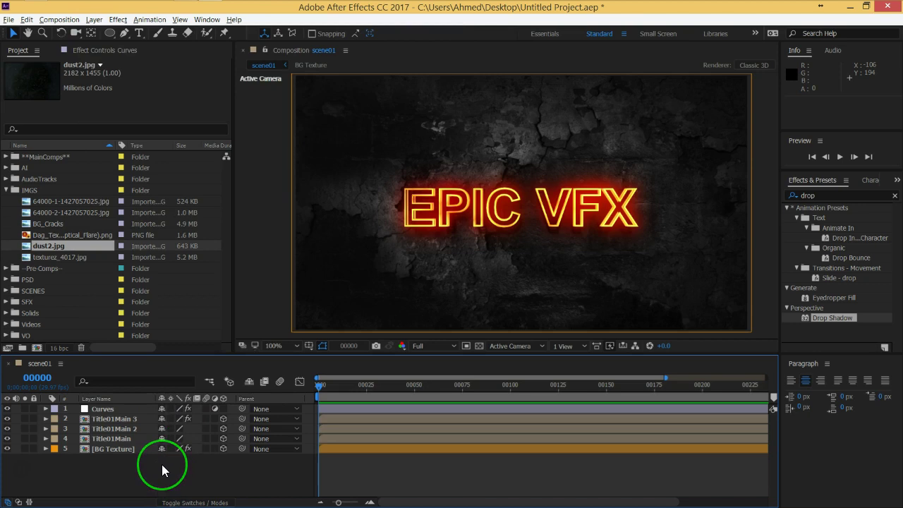
Create Camera 1 with the 28mm lens preset.
{"action": "key", "text": "ctrl+alt+shift+c"}
{"action": "left_click_drag", "start_coordinate": [488, 116], "coordinate": [429, 102]}
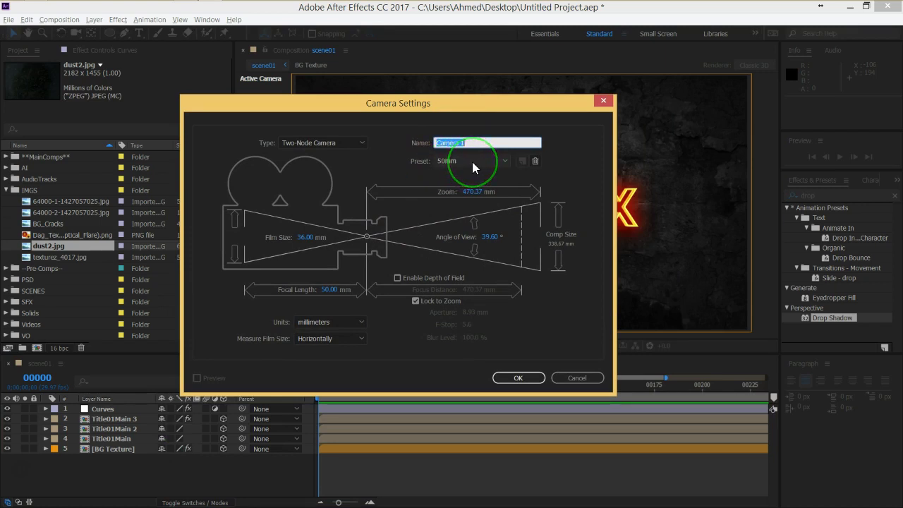
{"action": "left_click", "coordinate": [472, 162]}
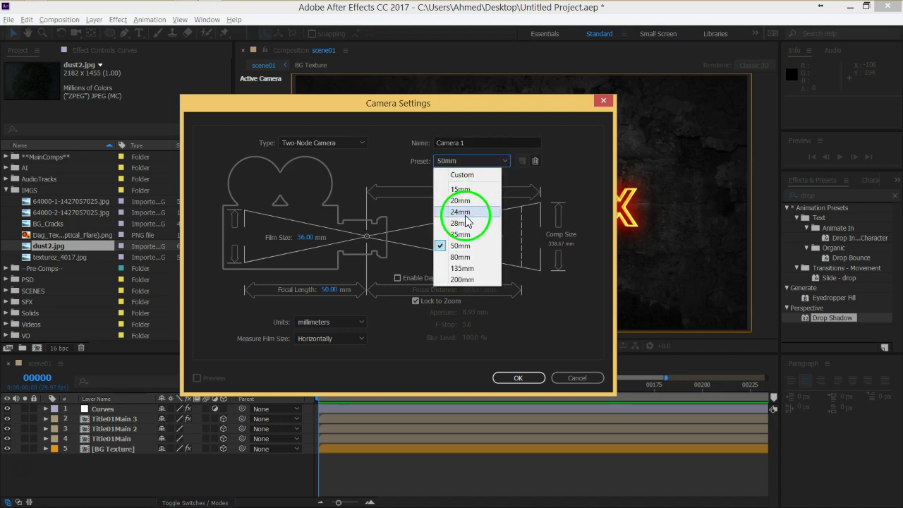
{"action": "left_click", "coordinate": [462, 223]}
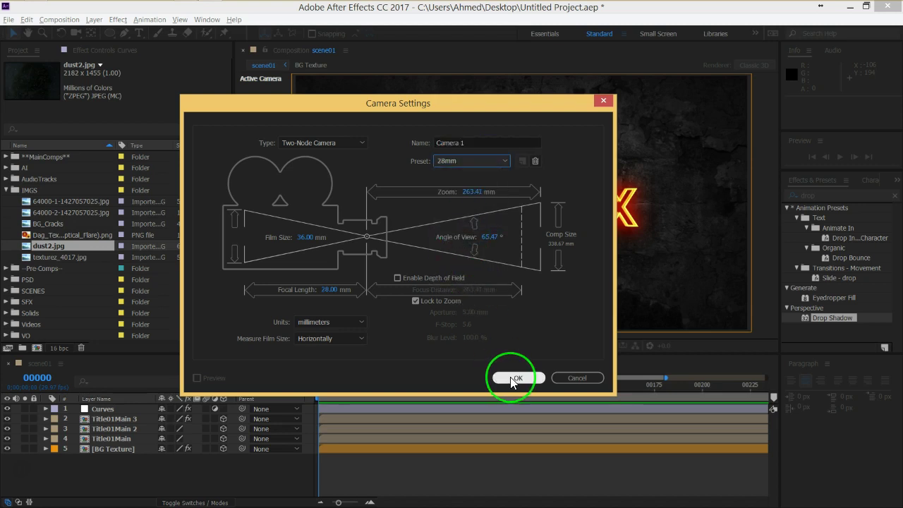
{"action": "left_click", "coordinate": [510, 377]}
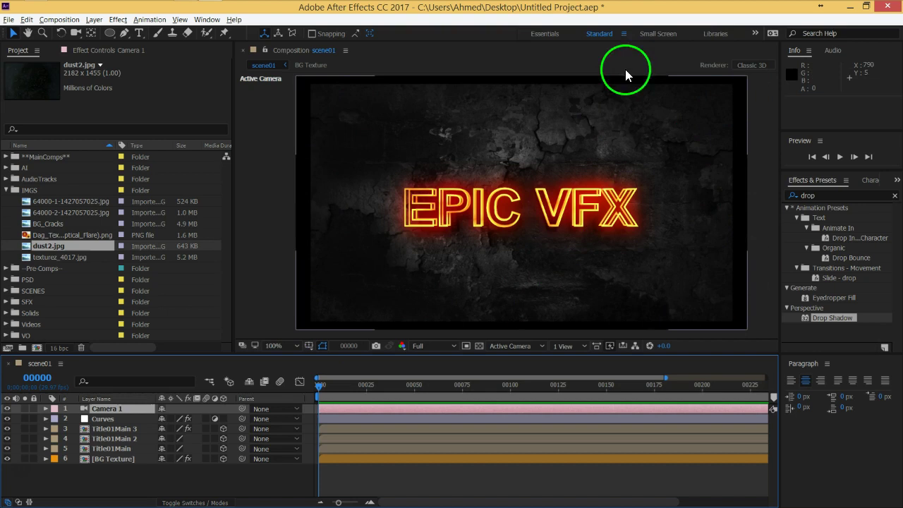
Scale the BG Texture layer to 163%, then collapse and deselect it.
{"action": "left_click", "coordinate": [120, 460]}
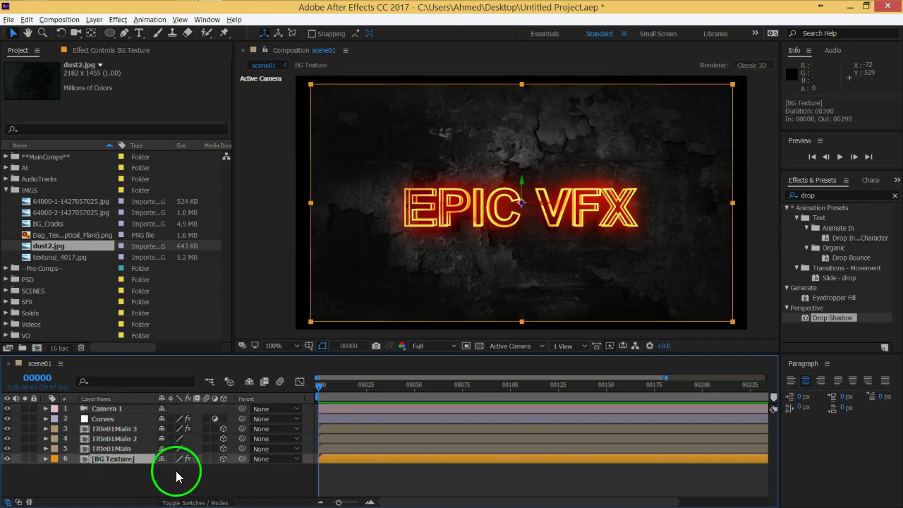
{"action": "key", "text": "s"}
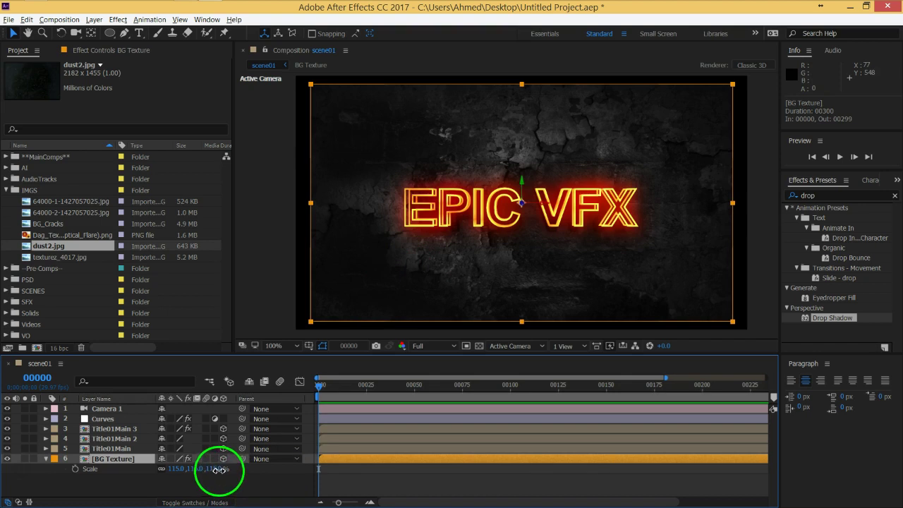
{"action": "left_click_drag", "start_coordinate": [215, 469], "coordinate": [240, 467]}
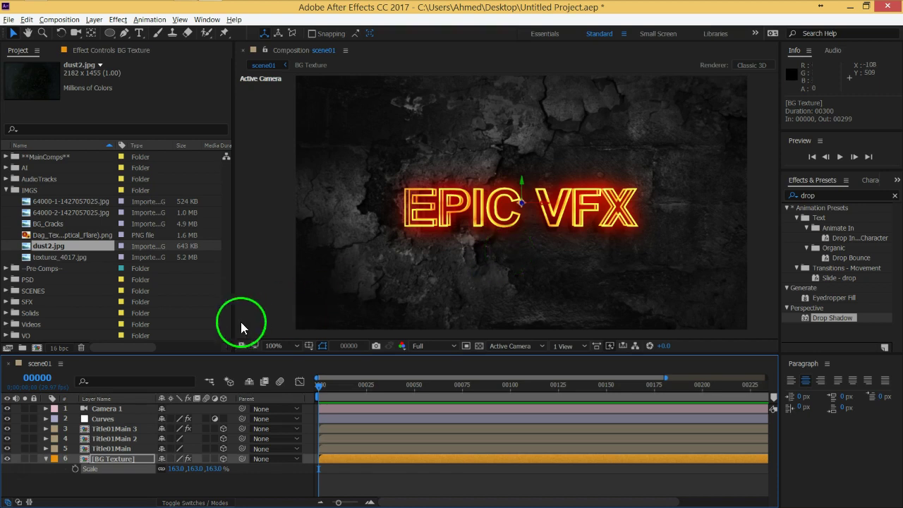
{"action": "left_click", "coordinate": [46, 459]}
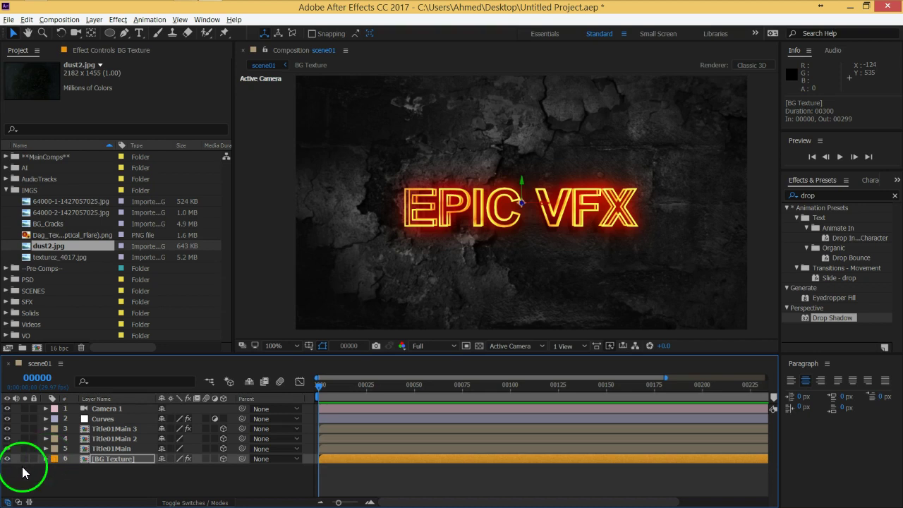
{"action": "left_click", "coordinate": [221, 484]}
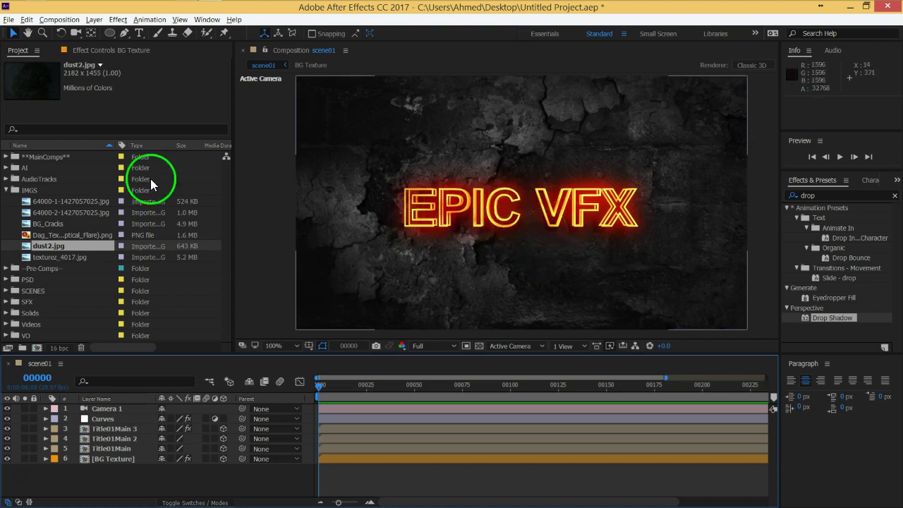
{"action": "left_click", "coordinate": [76, 37]}
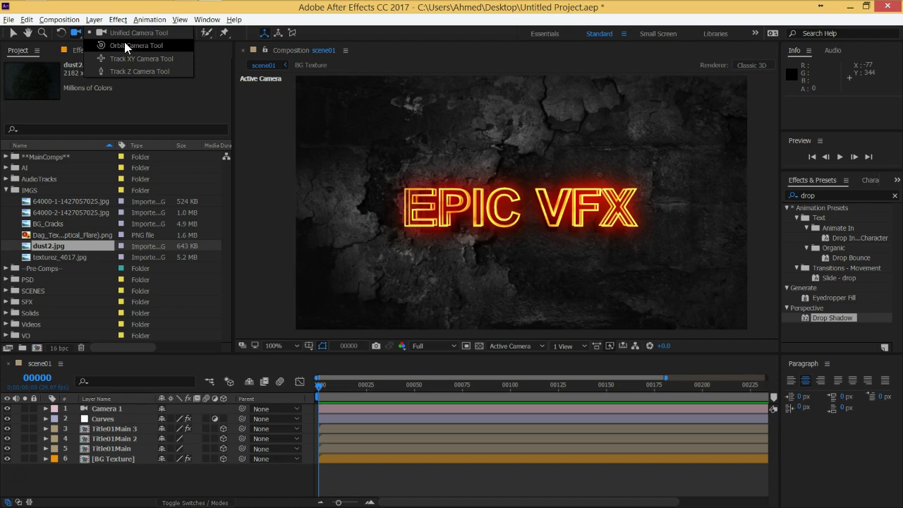
{"action": "left_click_drag", "start_coordinate": [124, 44], "coordinate": [145, 63]}
{"action": "left_click", "coordinate": [142, 474]}
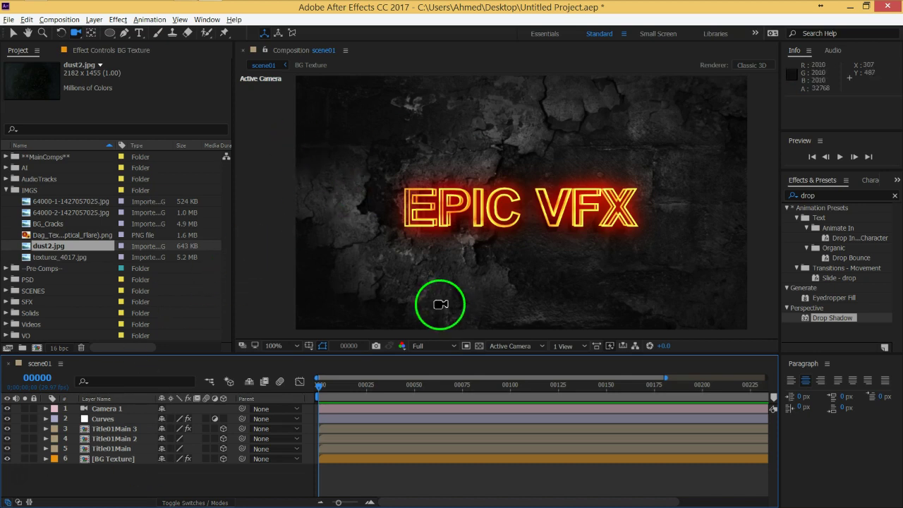
{"action": "left_click", "coordinate": [13, 32]}
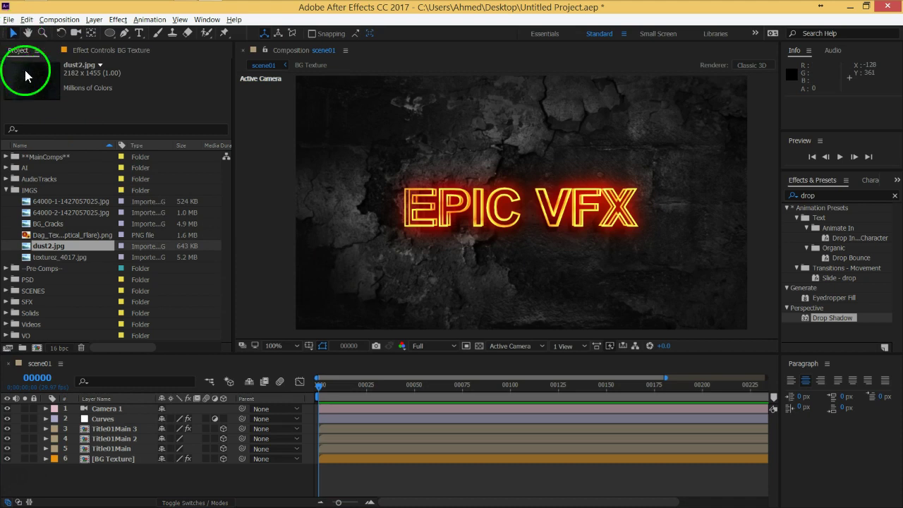
{"action": "left_click", "coordinate": [168, 455]}
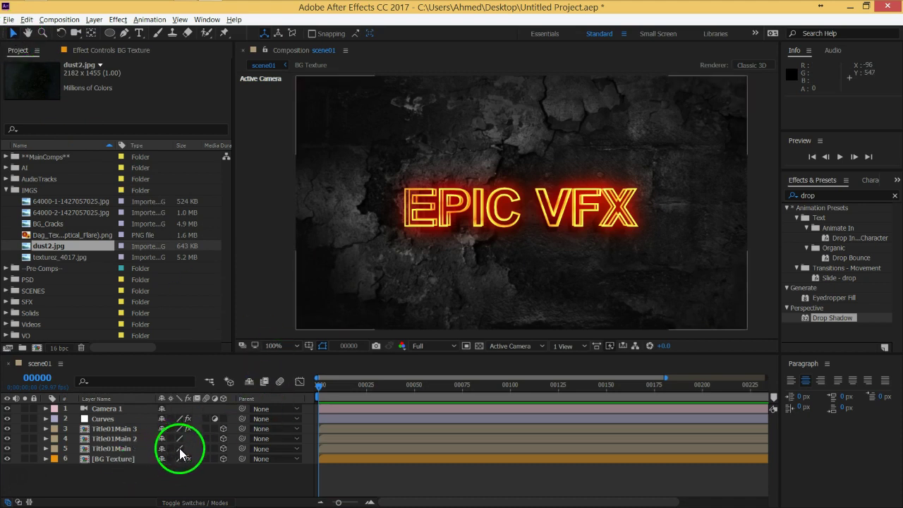
{"action": "left_click", "coordinate": [187, 437]}
Add a Null Object layer, Null 1, above Camera 1, then select Camera 1.
{"action": "left_click", "coordinate": [98, 19]}
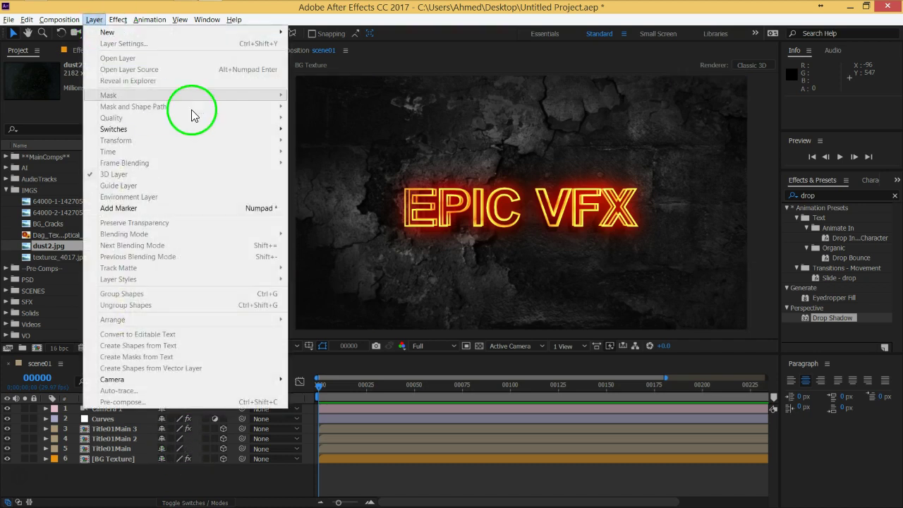
{"action": "mouse_move", "coordinate": [254, 32]}
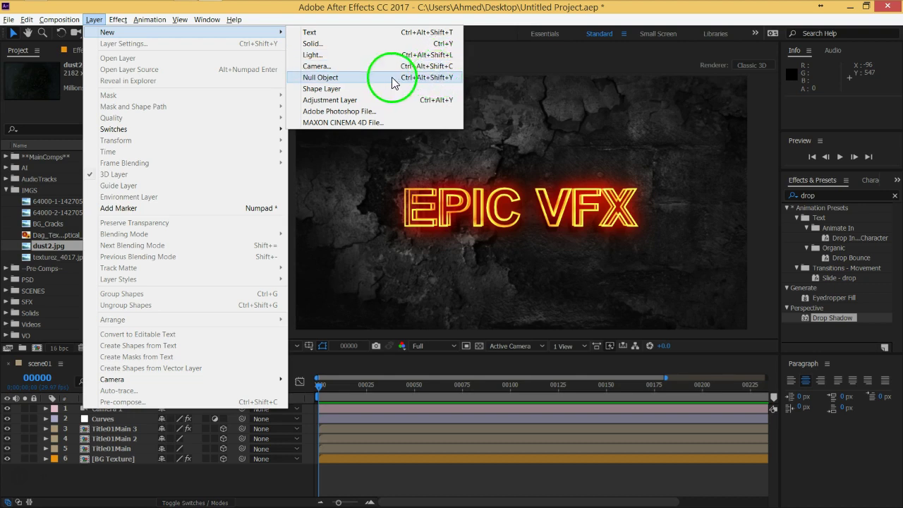
{"action": "left_click", "coordinate": [435, 78]}
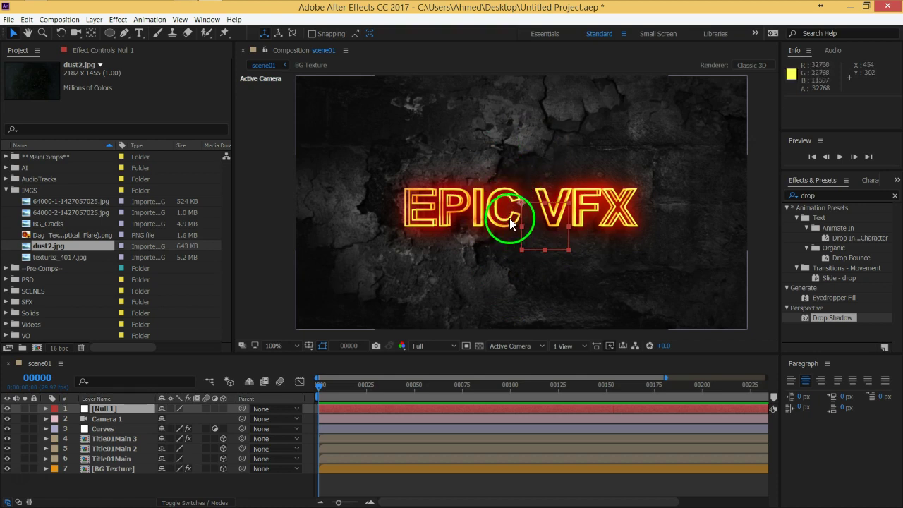
{"action": "left_click", "coordinate": [115, 420]}
{"action": "left_click", "coordinate": [108, 409]}
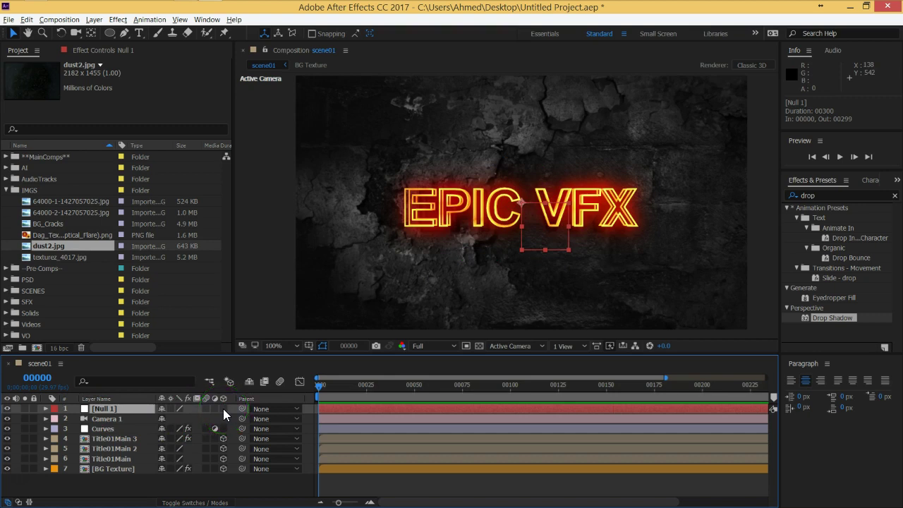
{"action": "left_click", "coordinate": [112, 420]}
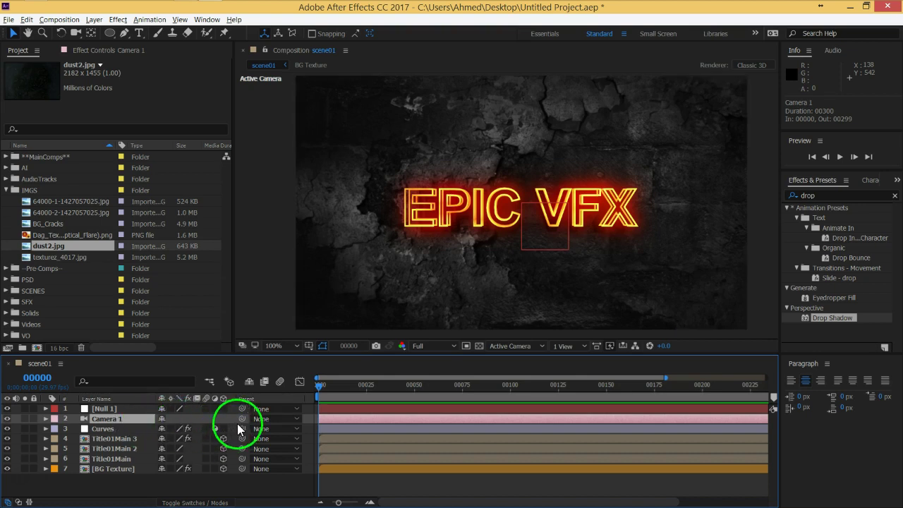
Make Null 1 a 3D layer, briefly parent Camera 1 to it, then remove that link.
{"action": "left_click", "coordinate": [222, 410]}
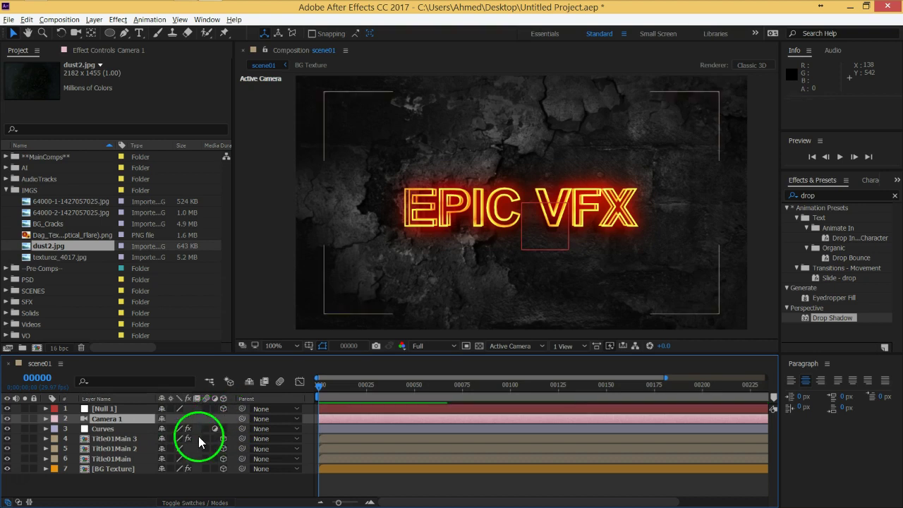
{"action": "left_click", "coordinate": [136, 418]}
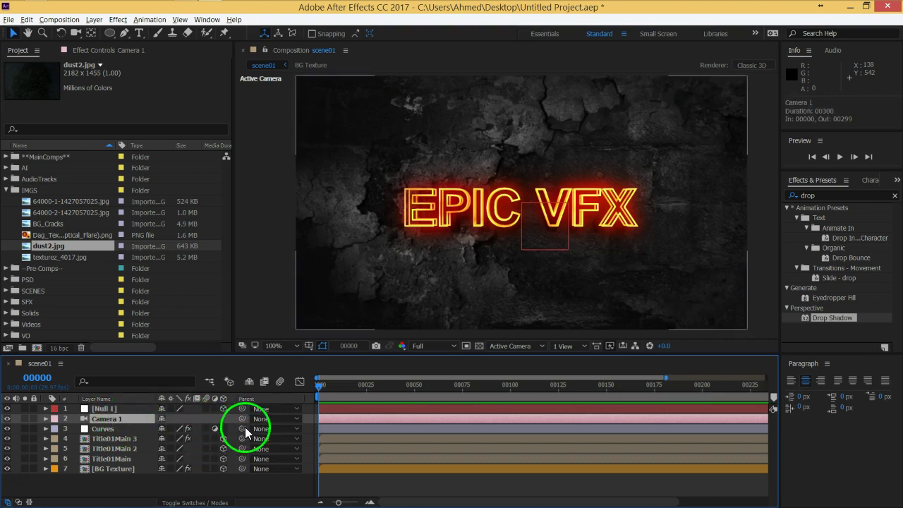
{"action": "left_click_drag", "start_coordinate": [242, 417], "coordinate": [106, 407]}
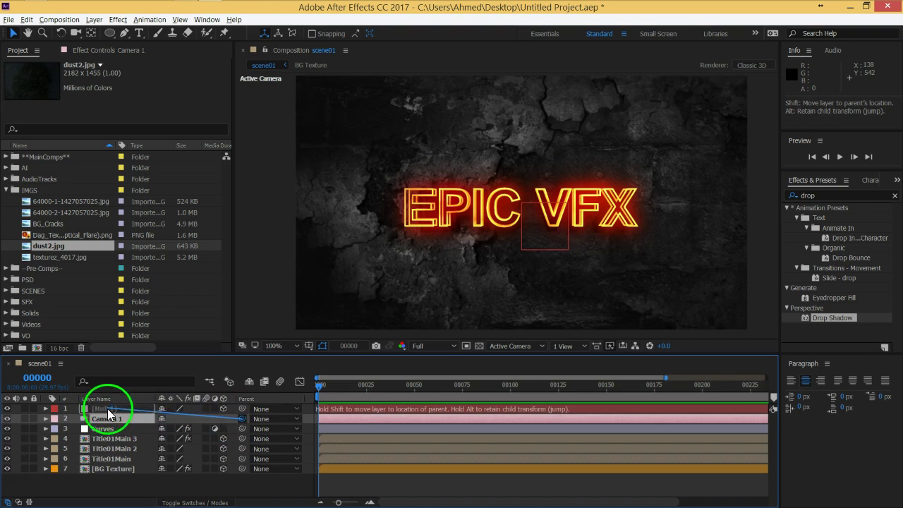
{"action": "left_click_drag", "start_coordinate": [106, 407], "coordinate": [107, 407]}
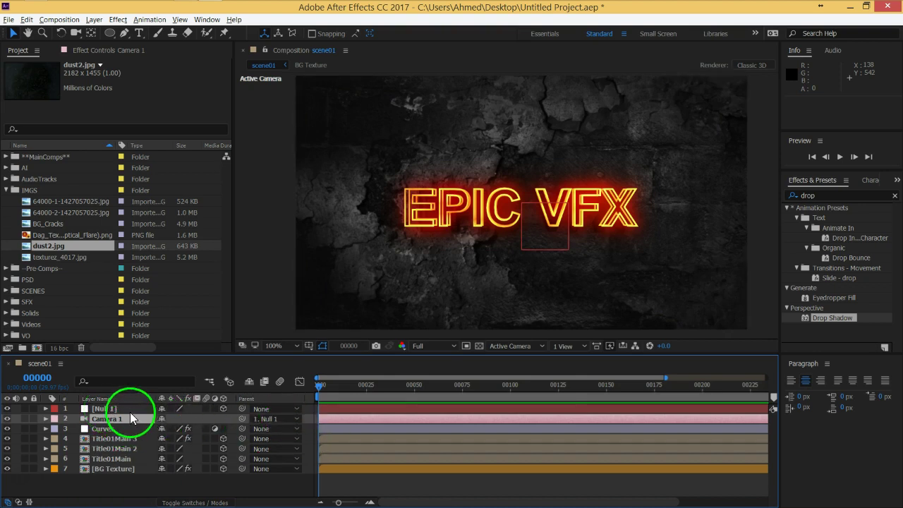
{"action": "left_click", "coordinate": [286, 419]}
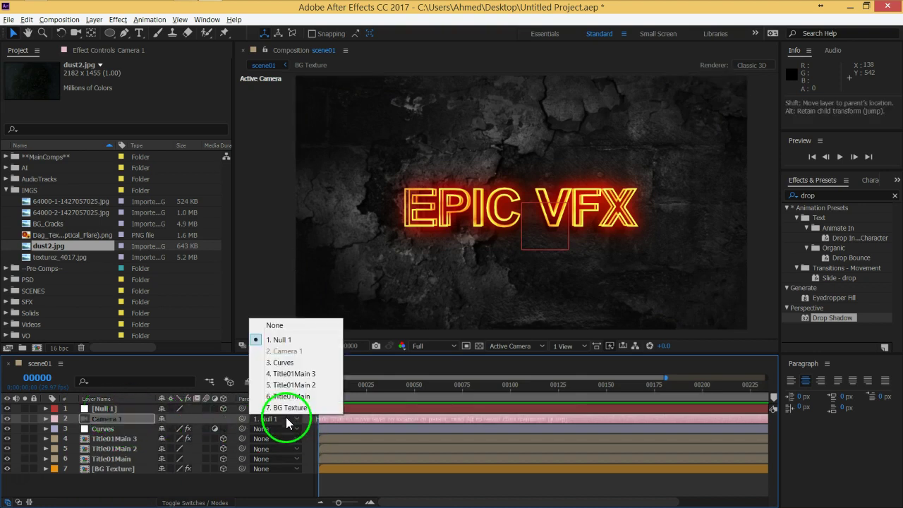
{"action": "left_click", "coordinate": [275, 326]}
Select Null 1 in the timeline to work on its anchor point.
{"action": "left_click", "coordinate": [111, 409]}
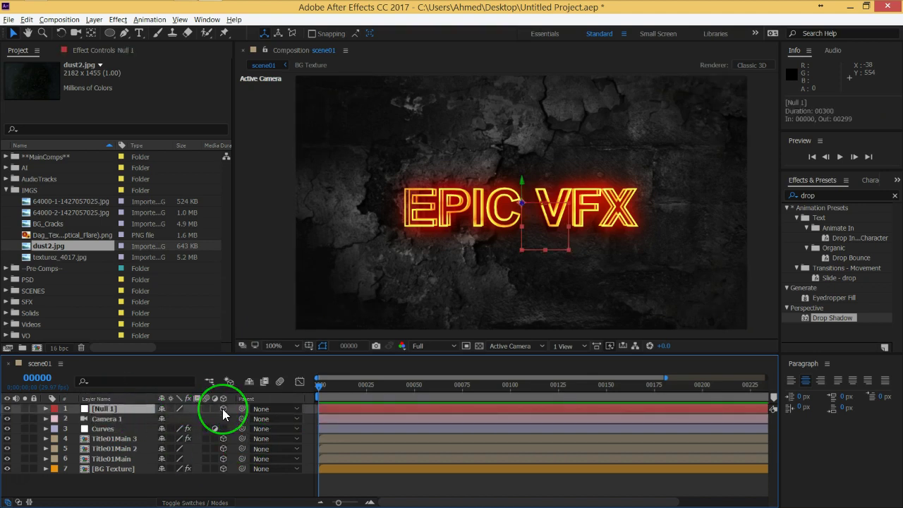
{"action": "left_click", "coordinate": [521, 203]}
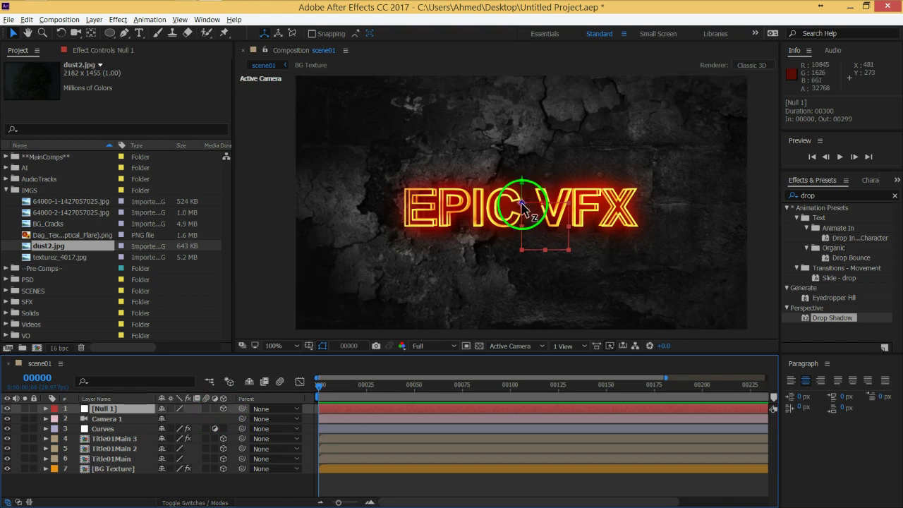
{"action": "left_click", "coordinate": [127, 422]}
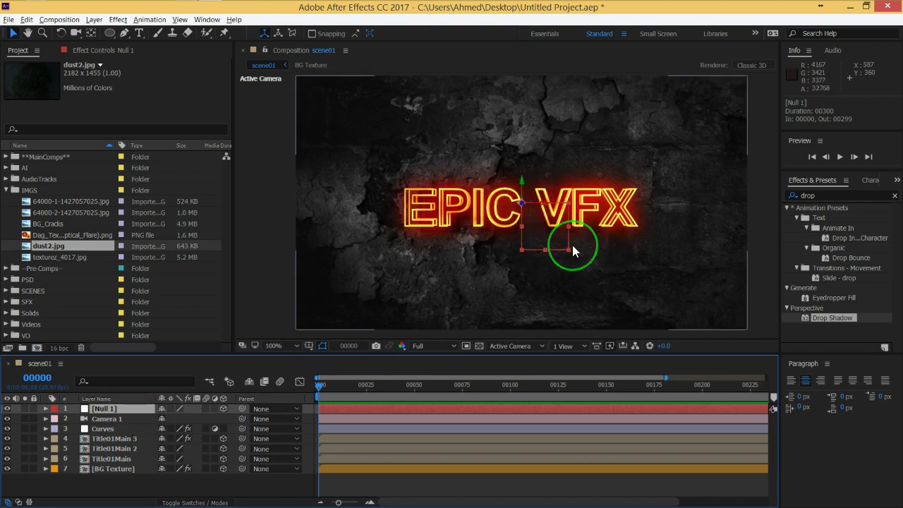
Set Null 1's anchor point to 50, 50, 0.
{"action": "key", "text": "a"}
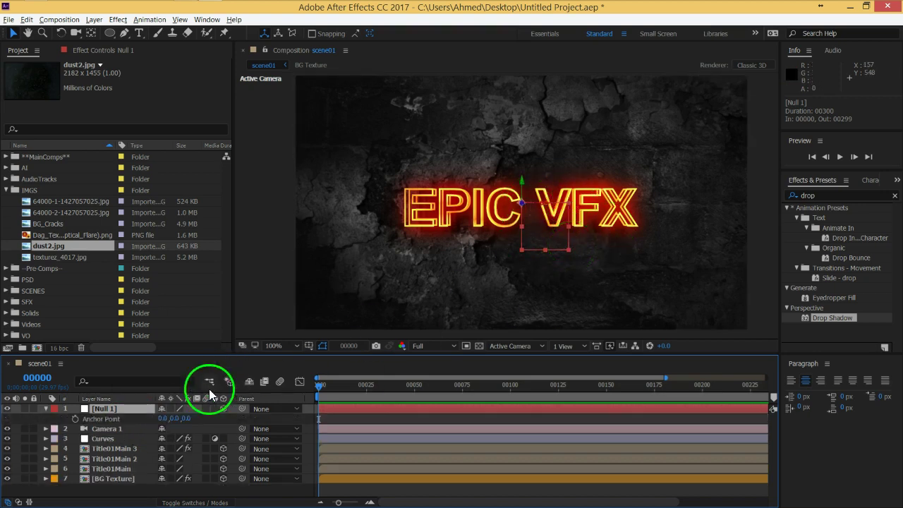
{"action": "left_click", "coordinate": [162, 420]}
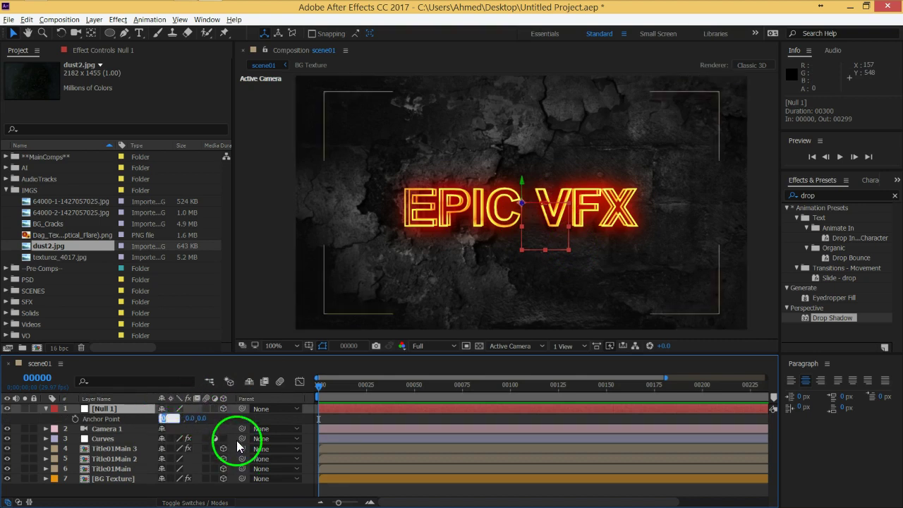
{"action": "type", "text": "50"}
{"action": "key", "text": "Tab"}
{"action": "type", "text": "50"}
{"action": "key", "text": "Return"}
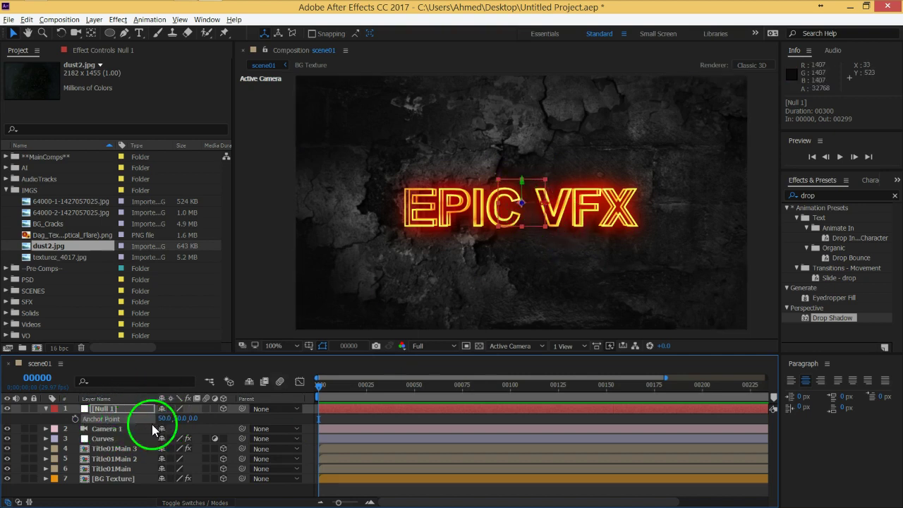
{"action": "left_click", "coordinate": [522, 204]}
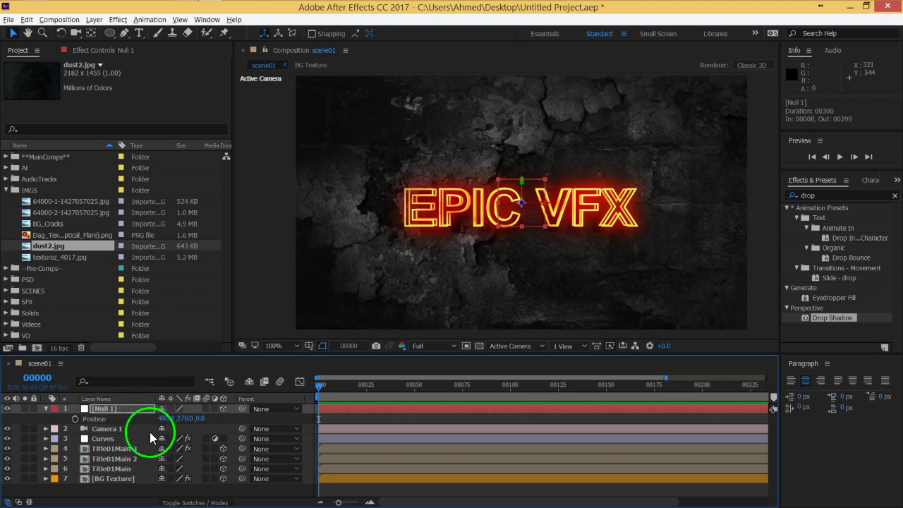
Reset Null 1's position to 480, 270, 0 and collapse the layer.
{"action": "key", "text": "p"}
{"action": "right_click", "coordinate": [141, 418]}
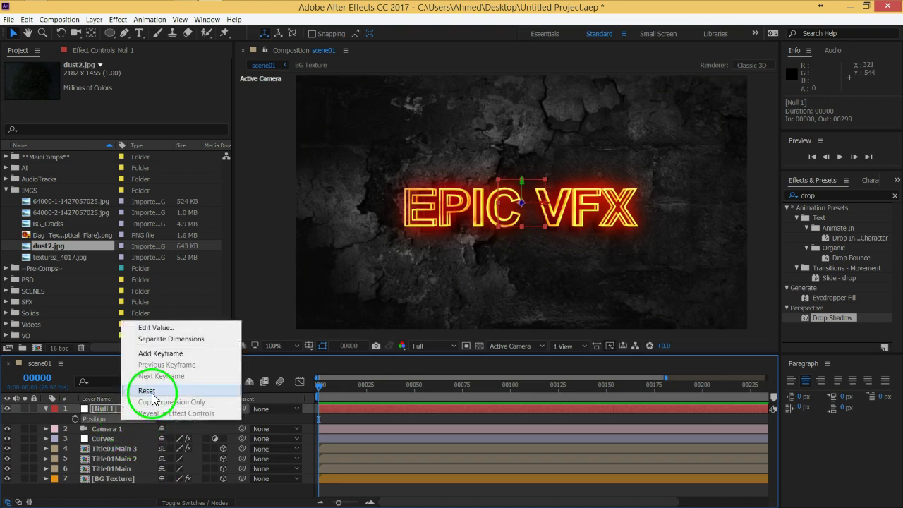
{"action": "left_click", "coordinate": [148, 391]}
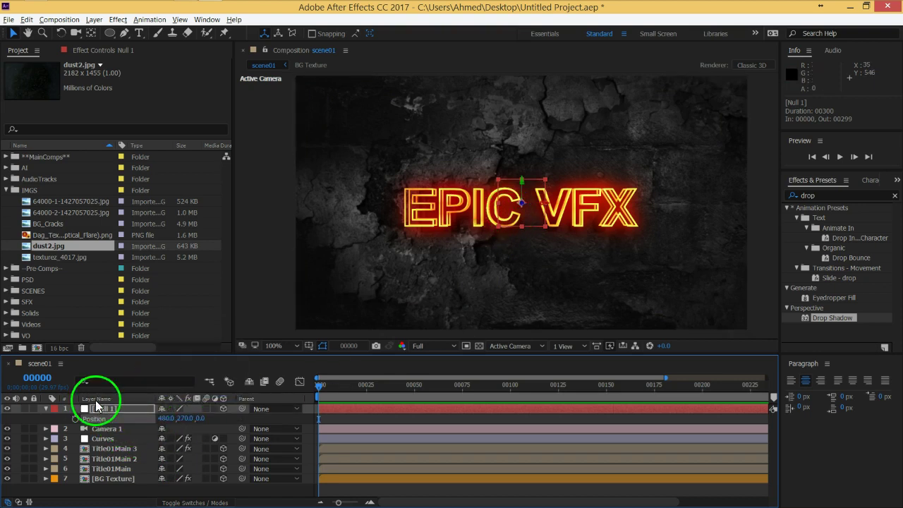
{"action": "left_click", "coordinate": [45, 409]}
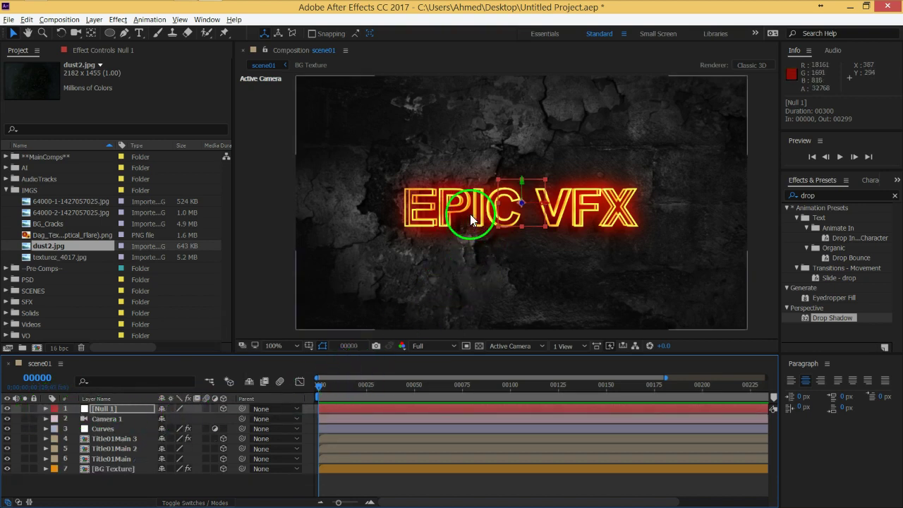
Switch to the Top 3D view, compare the title layers' depths and hide Camera 1.
{"action": "left_click", "coordinate": [523, 346]}
{"action": "left_click", "coordinate": [526, 414]}
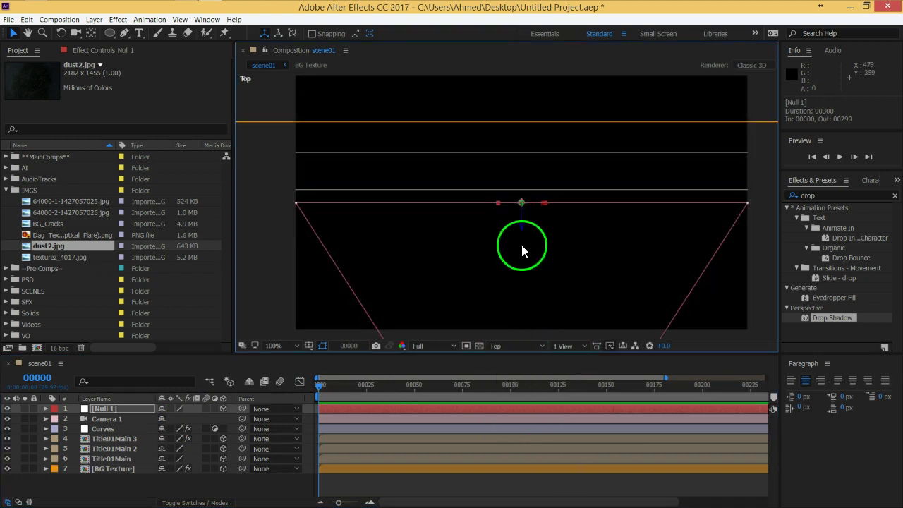
{"action": "key", "text": "h"}
{"action": "left_click_drag", "start_coordinate": [547, 230], "coordinate": [544, 241]}
{"action": "key", "text": "v"}
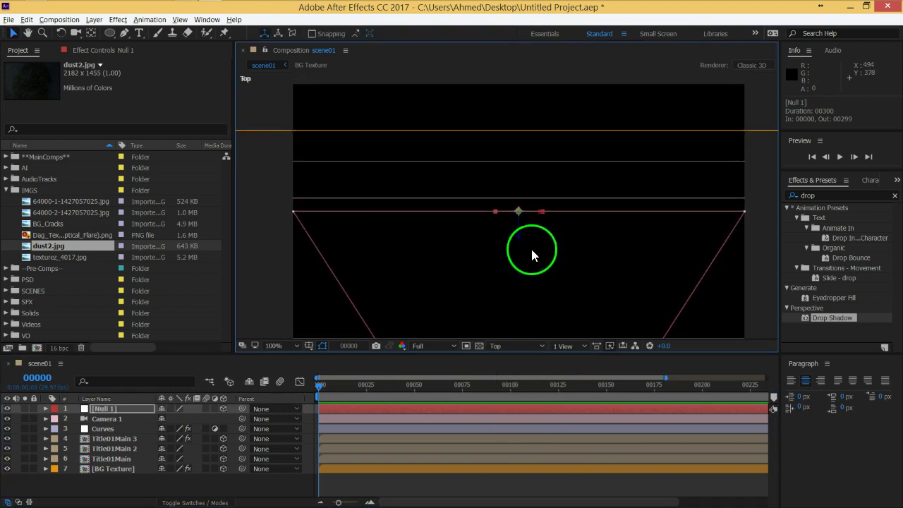
{"action": "left_click", "coordinate": [119, 461]}
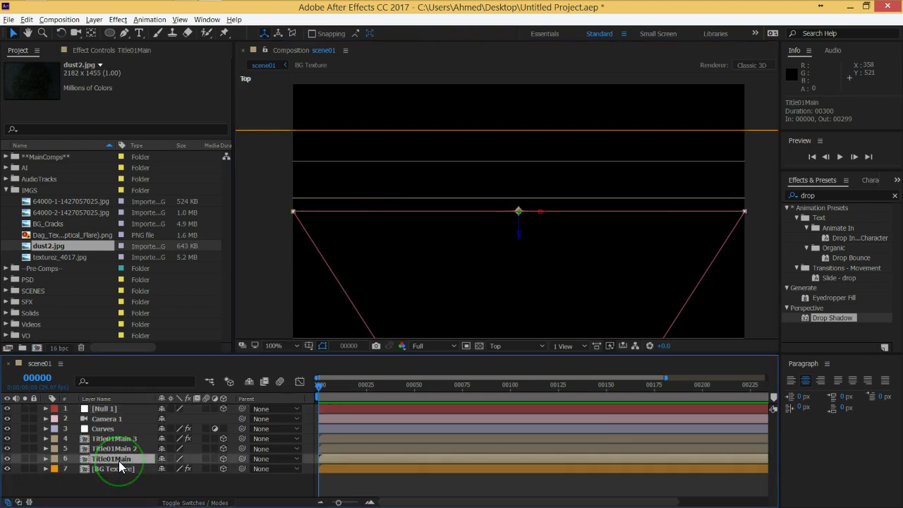
{"action": "left_click", "coordinate": [118, 449]}
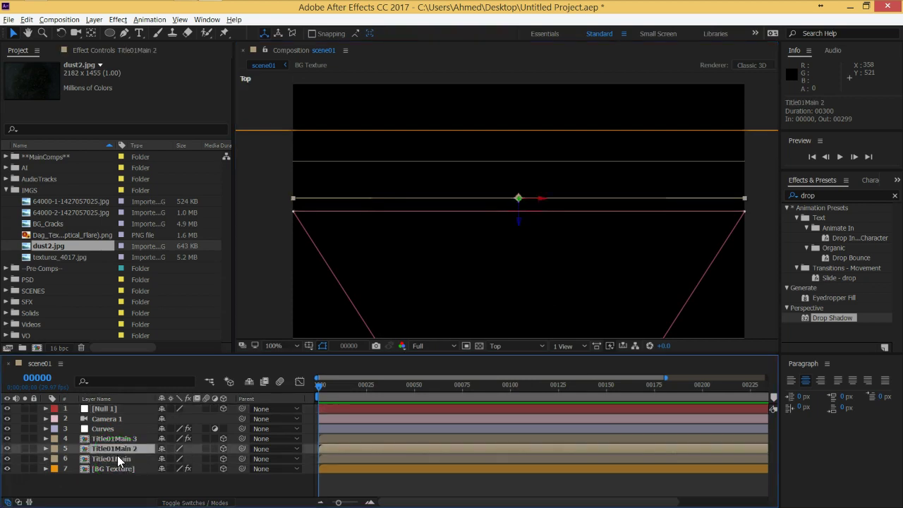
{"action": "left_click", "coordinate": [118, 459]}
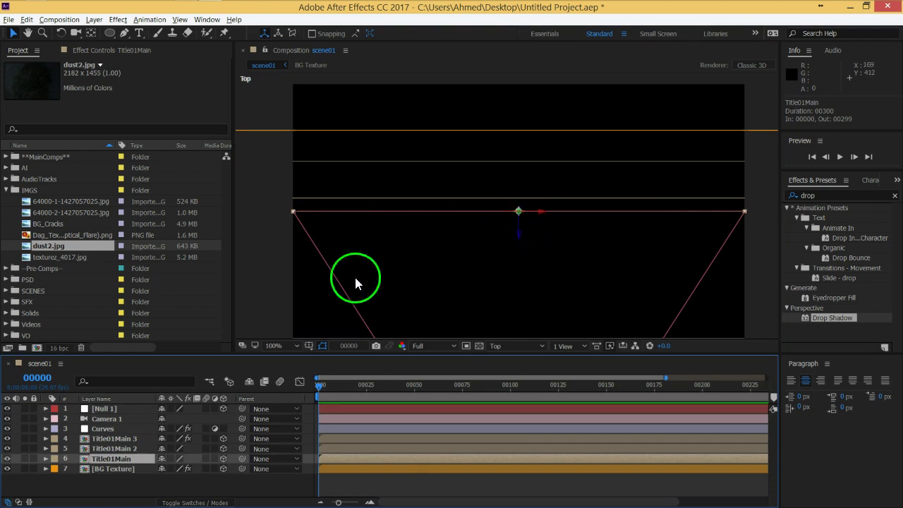
{"action": "left_click", "coordinate": [7, 419]}
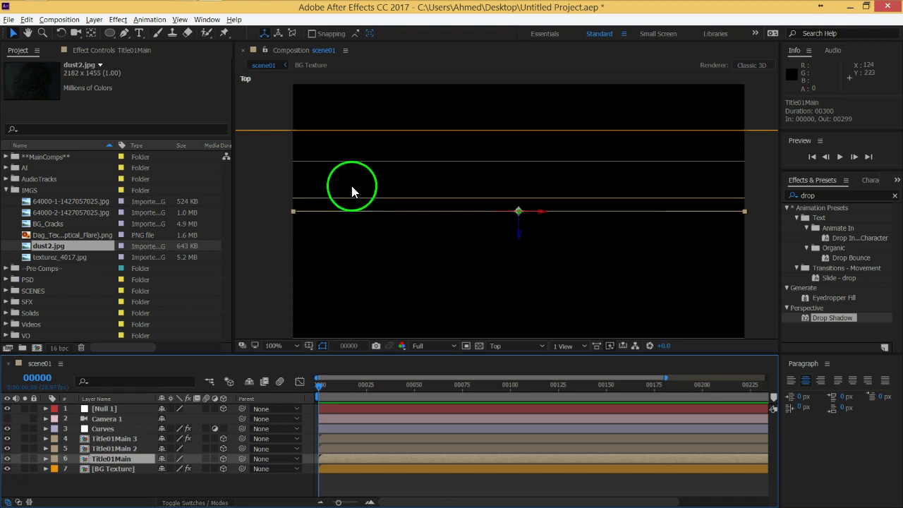
Drag Null 1 along its depth axis, undo the overshoot, and show Camera 1 again.
{"action": "left_click", "coordinate": [113, 409]}
{"action": "left_click_drag", "start_coordinate": [520, 236], "coordinate": [521, 222]}
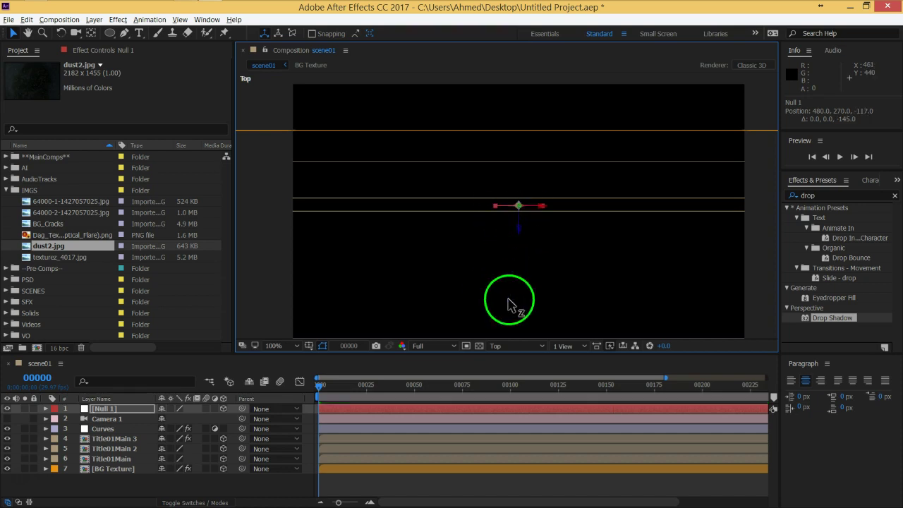
{"action": "left_click_drag", "start_coordinate": [518, 224], "coordinate": [568, 361]}
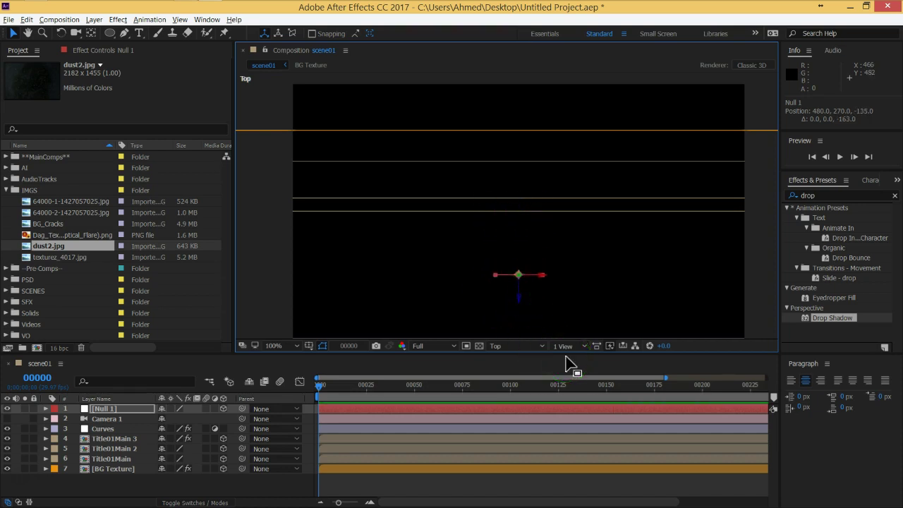
{"action": "key", "text": "ctrl+z"}
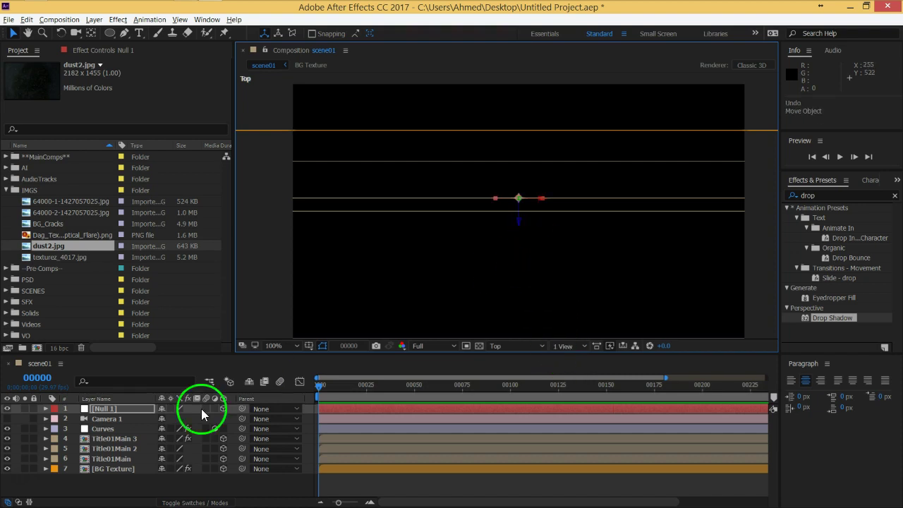
{"action": "left_click", "coordinate": [8, 419]}
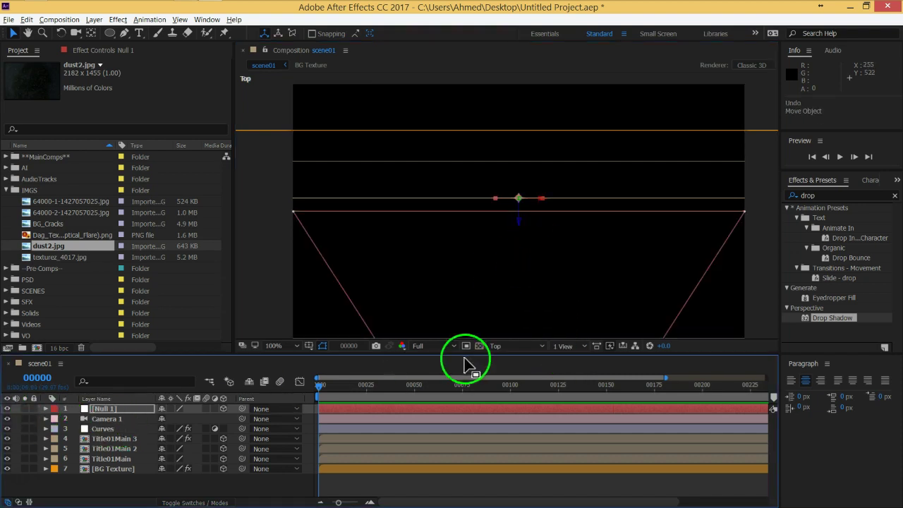
{"action": "left_click", "coordinate": [530, 346]}
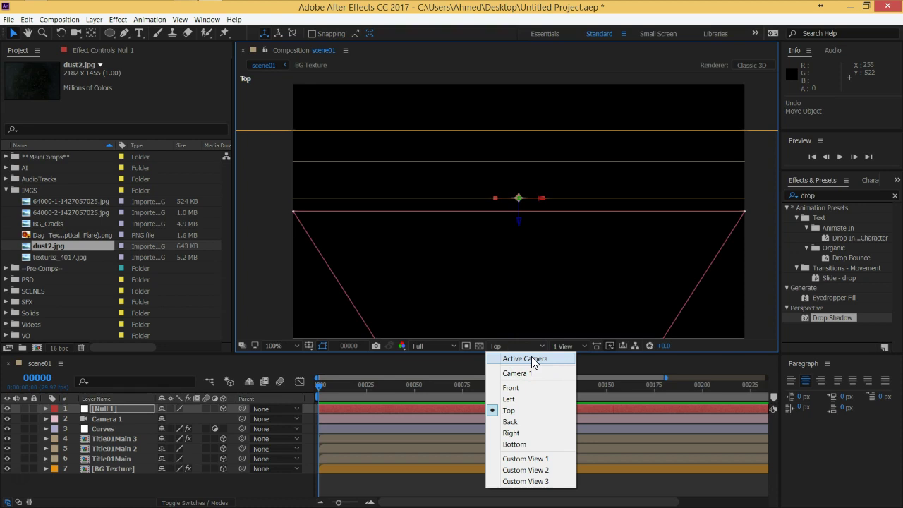
Return to Active Camera view, rename the null CameraDriver, and pickwhip Camera 1 to it.
{"action": "left_click", "coordinate": [525, 358]}
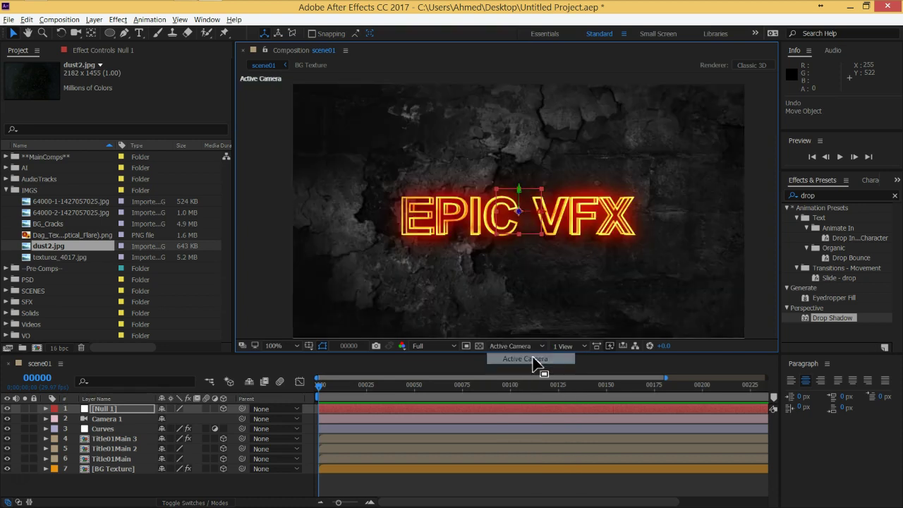
{"action": "left_click", "coordinate": [125, 408]}
{"action": "key", "text": "Return"}
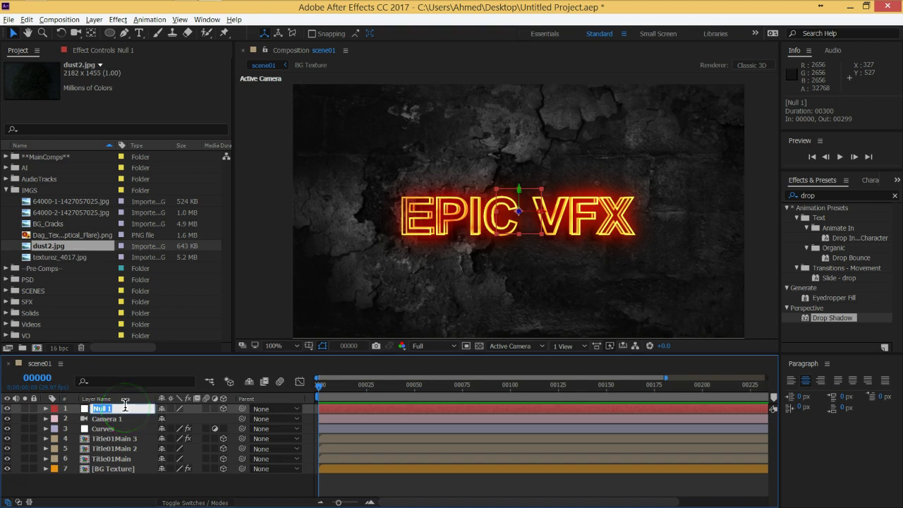
{"action": "type", "text": "CameraDriver"}
{"action": "key", "text": "Return"}
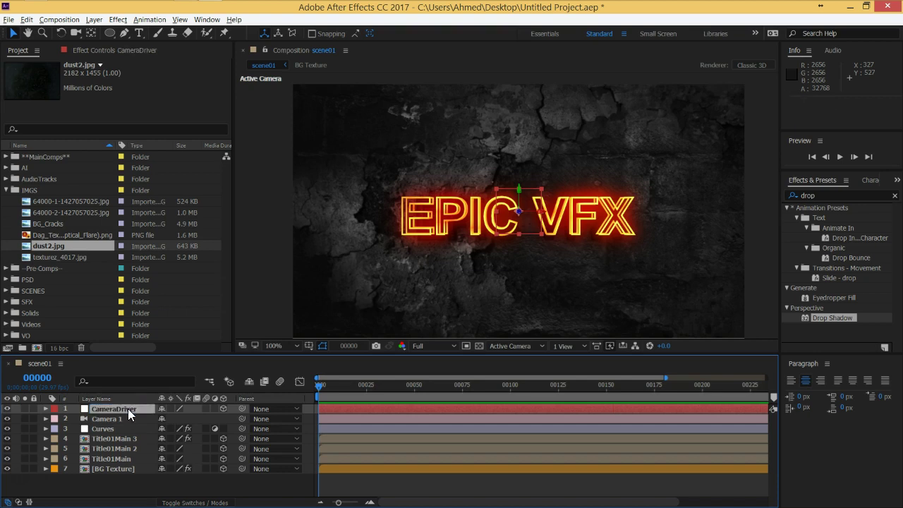
{"action": "left_click", "coordinate": [117, 419]}
{"action": "left_click_drag", "start_coordinate": [242, 419], "coordinate": [112, 409]}
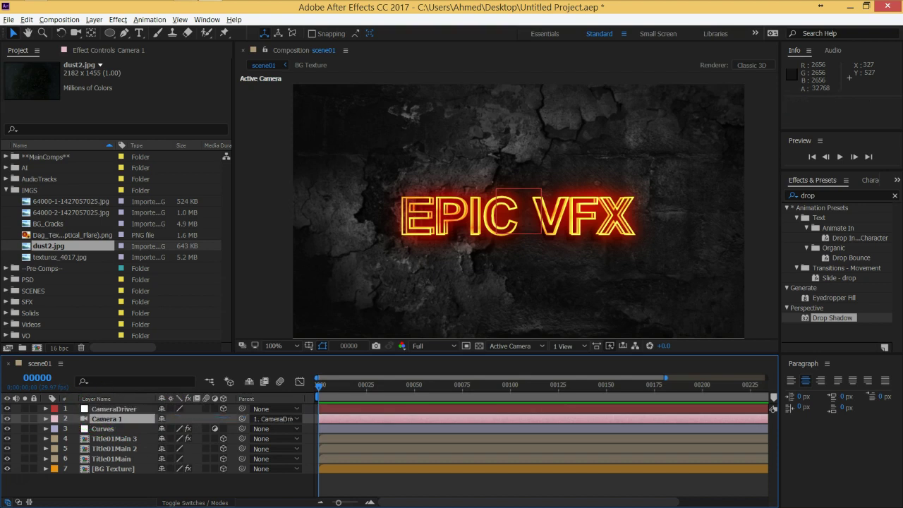
{"action": "left_click", "coordinate": [121, 412]}
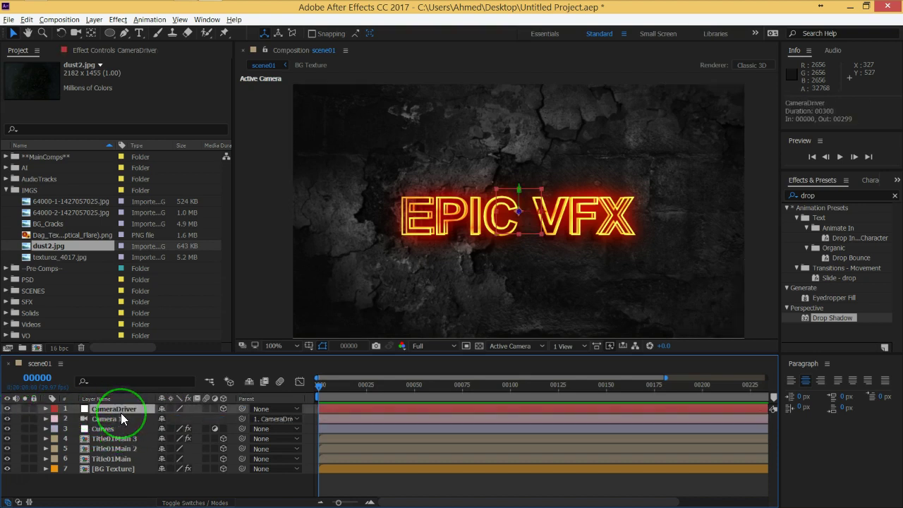
{"action": "key", "text": "r"}
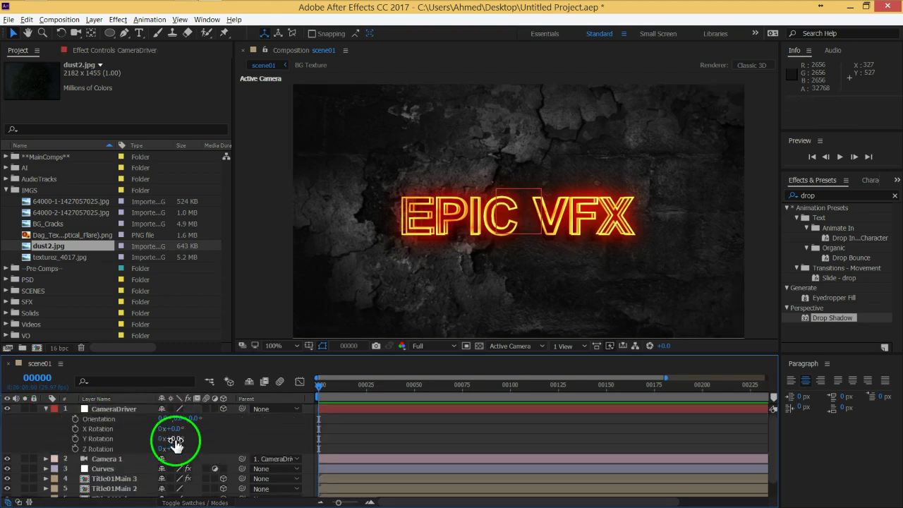
{"action": "left_click_drag", "start_coordinate": [176, 442], "coordinate": [153, 439]}
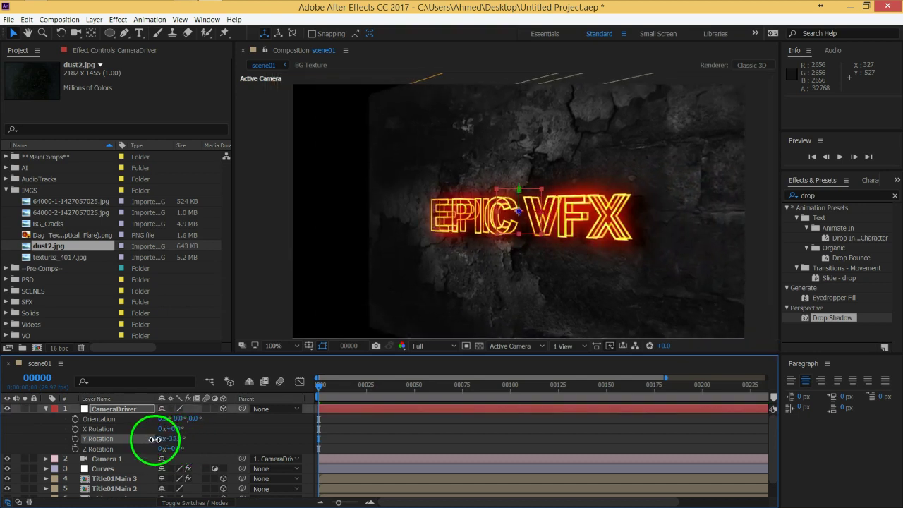
{"action": "key", "text": "ctrl+z"}
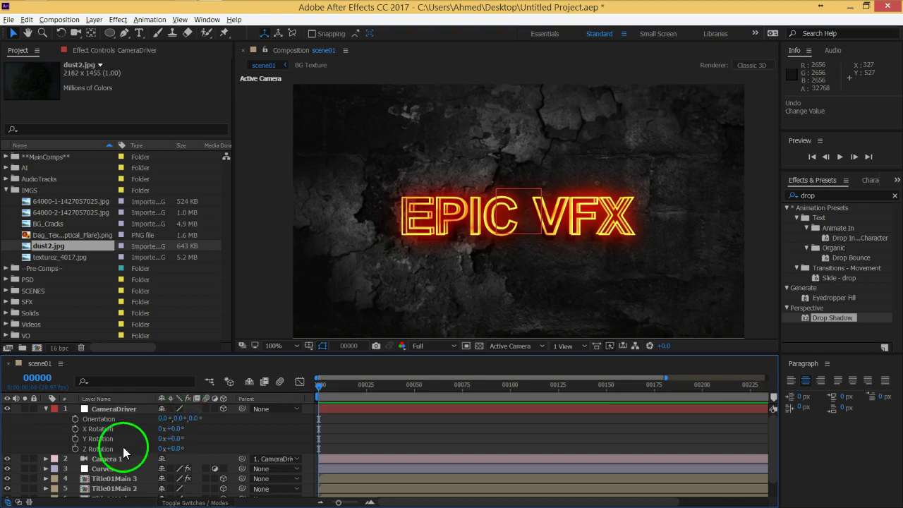
{"action": "left_click", "coordinate": [104, 459]}
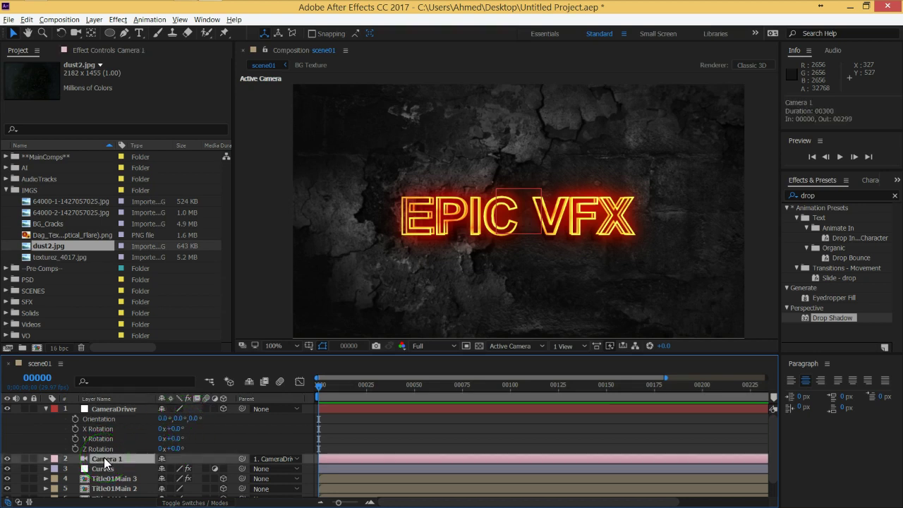
{"action": "left_click", "coordinate": [139, 459]}
{"action": "key", "text": "r"}
{"action": "scroll", "coordinate": [138, 455], "scroll_direction": "down", "scroll_amount": 1}
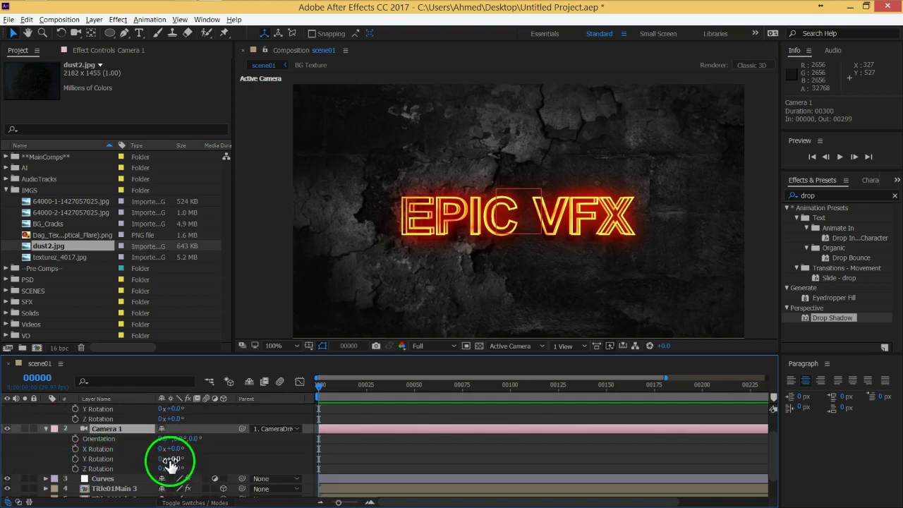
{"action": "left_click_drag", "start_coordinate": [172, 459], "coordinate": [193, 460]}
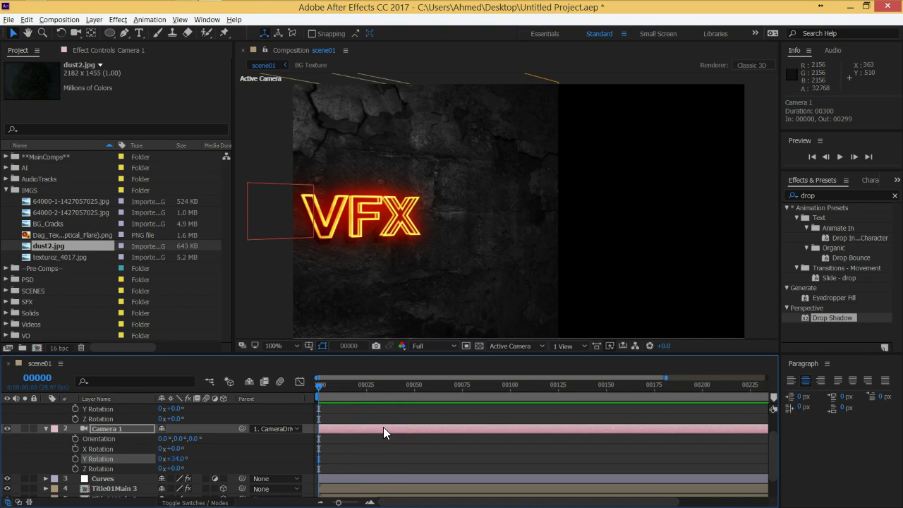
{"action": "left_click", "coordinate": [383, 427]}
{"action": "key", "text": "ctrl+z"}
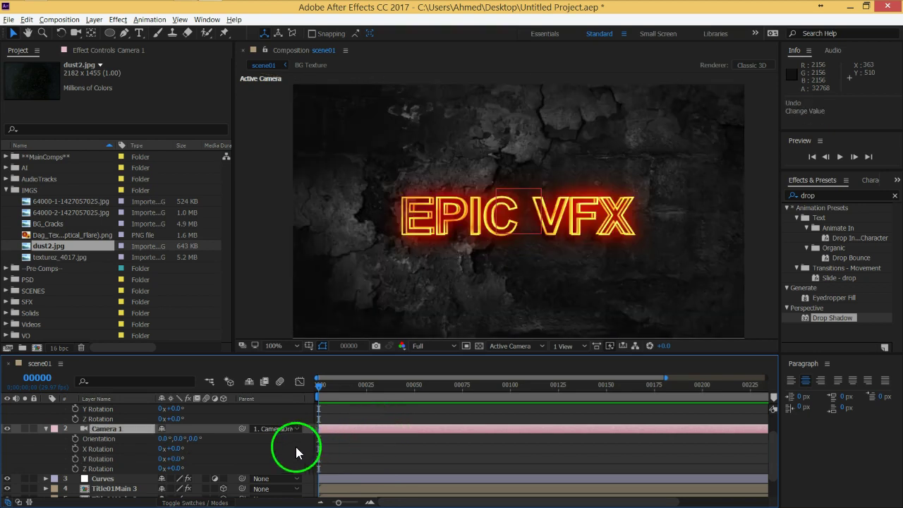
{"action": "left_click", "coordinate": [45, 429]}
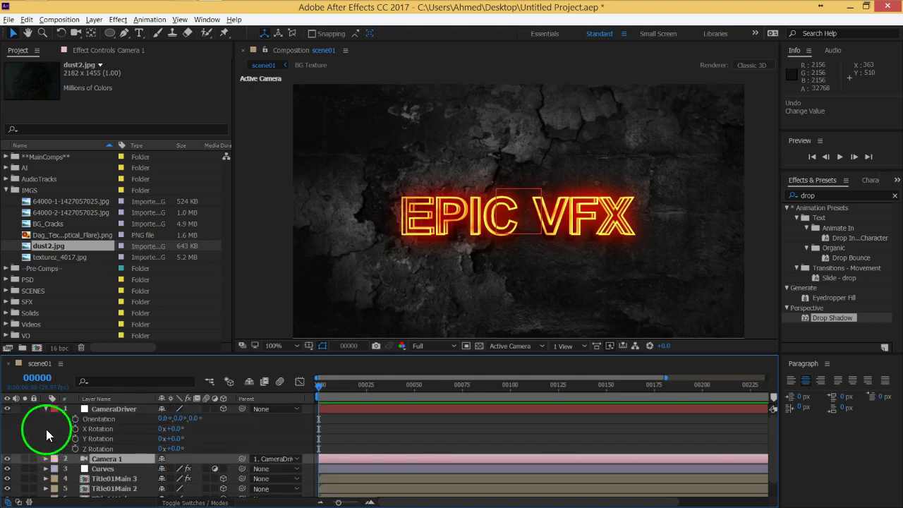
{"action": "left_click", "coordinate": [46, 410]}
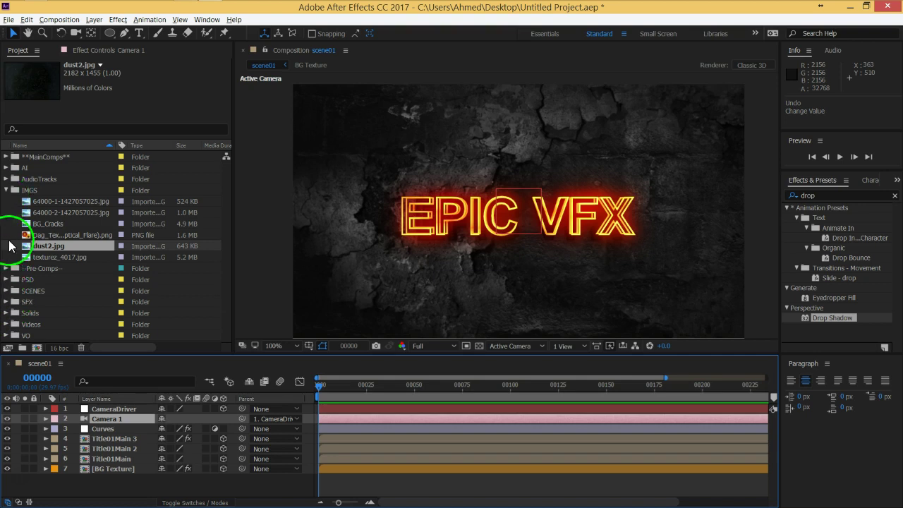
{"action": "left_click", "coordinate": [7, 269]}
{"action": "left_click", "coordinate": [48, 278]}
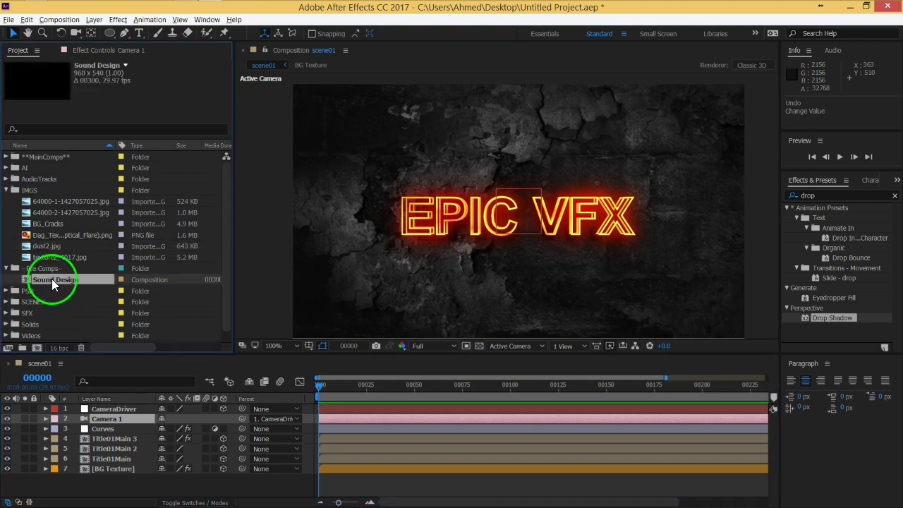
{"action": "double_click", "coordinate": [52, 279]}
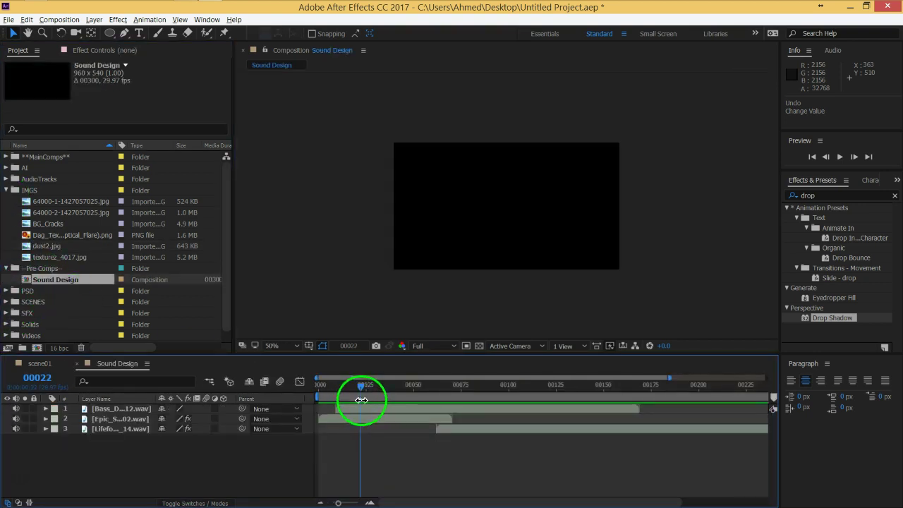
{"action": "left_click", "coordinate": [38, 378]}
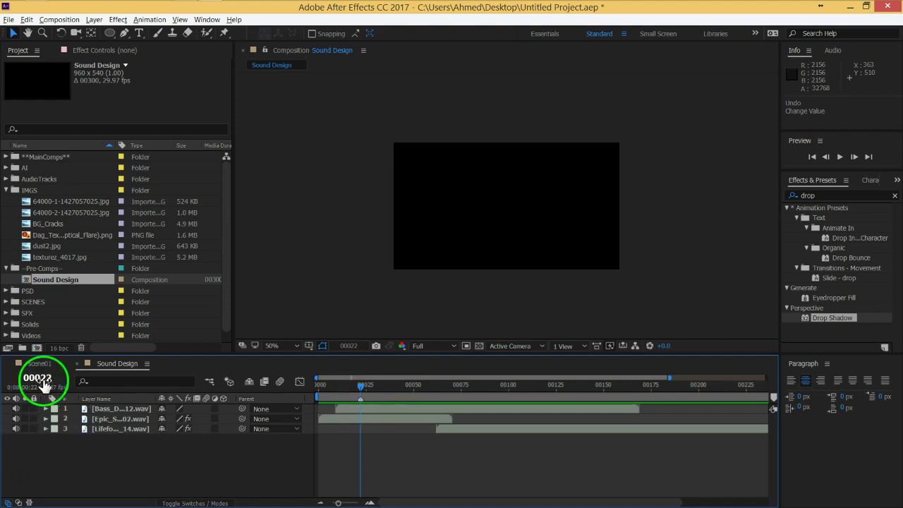
{"action": "left_click", "coordinate": [77, 364]}
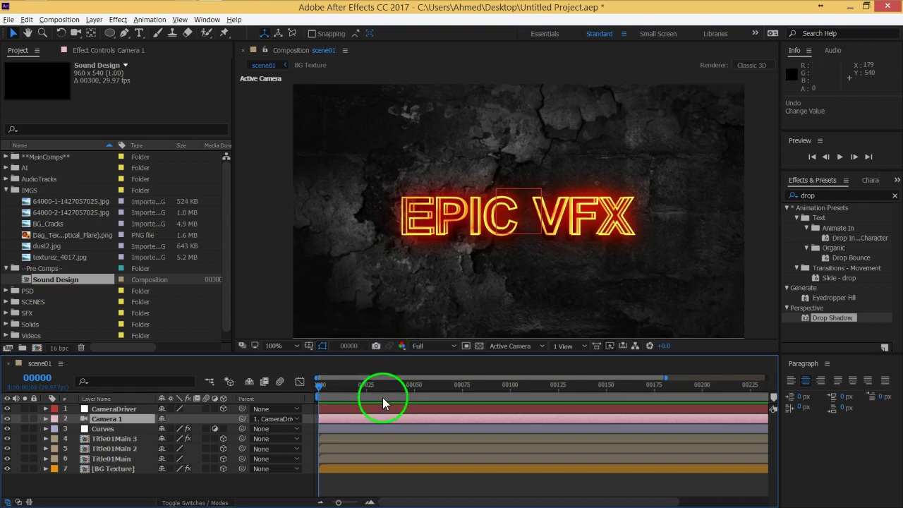
Reveal CameraDriver's Position, Orientation and rotation properties and move to frame 22.
{"action": "left_click", "coordinate": [130, 409]}
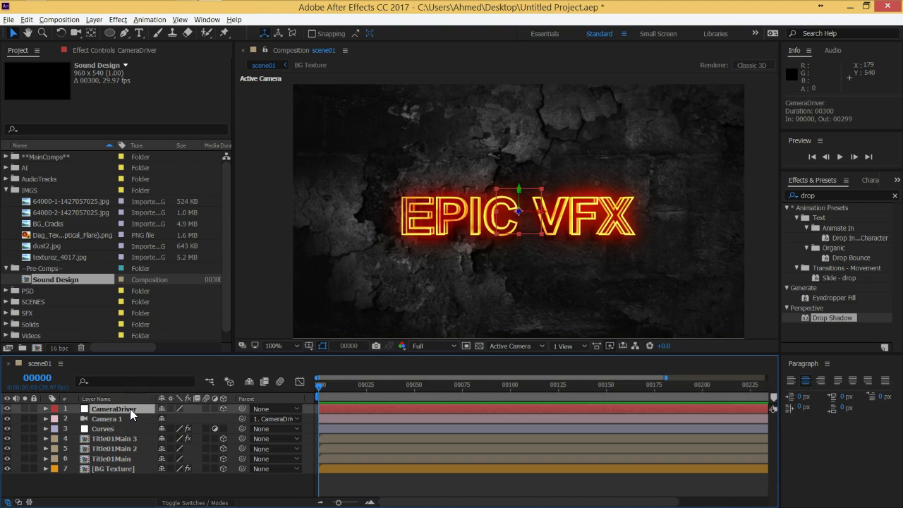
{"action": "key", "text": "p"}
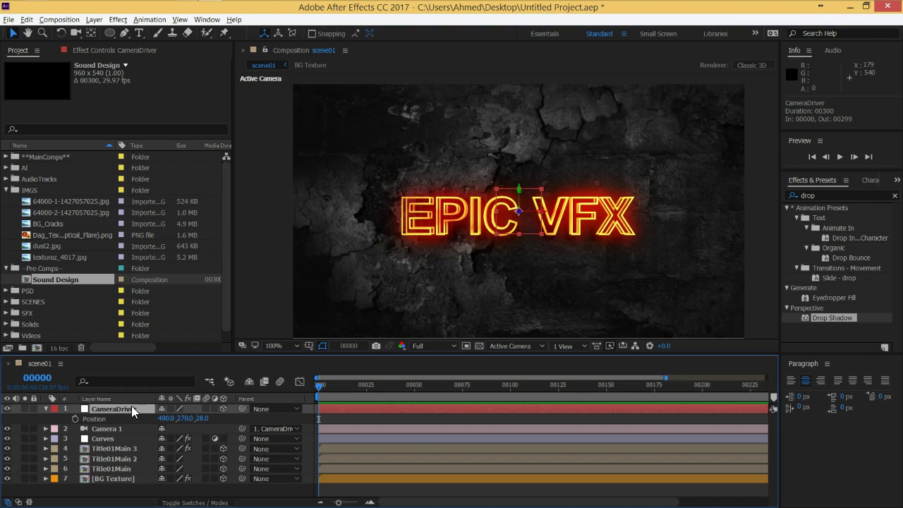
{"action": "key", "text": "shift+r"}
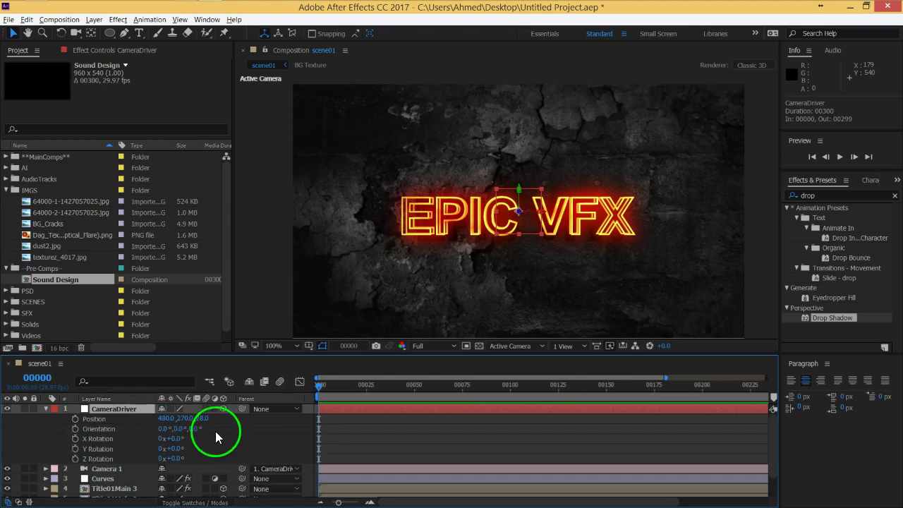
{"action": "key", "text": "shift+Page_Down"}
{"action": "key", "text": "shift+Page_Down"}
{"action": "key", "text": "Page_Down"}
{"action": "key", "text": "Page_Down"}
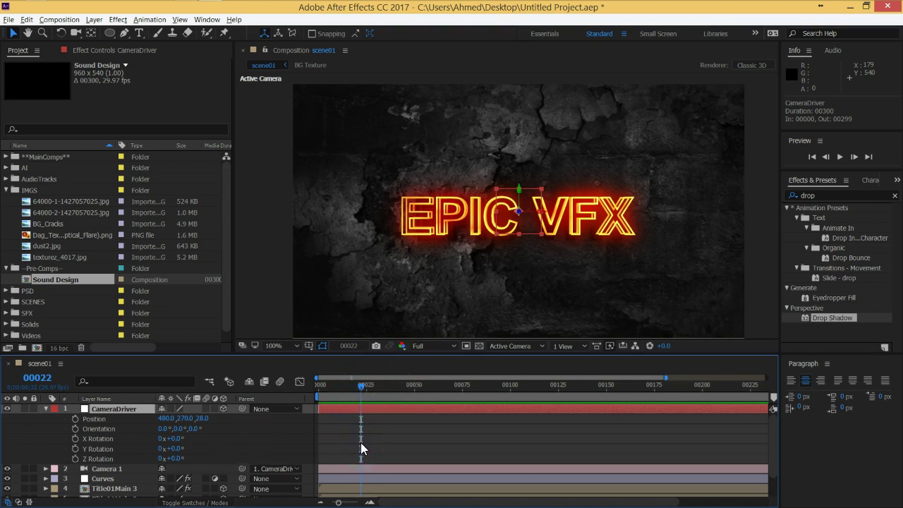
Keyframe X, Y and Z Rotation, Position and Orientation at frame 22.
{"action": "left_click", "coordinate": [76, 439]}
{"action": "left_click", "coordinate": [76, 449]}
{"action": "left_click", "coordinate": [75, 459]}
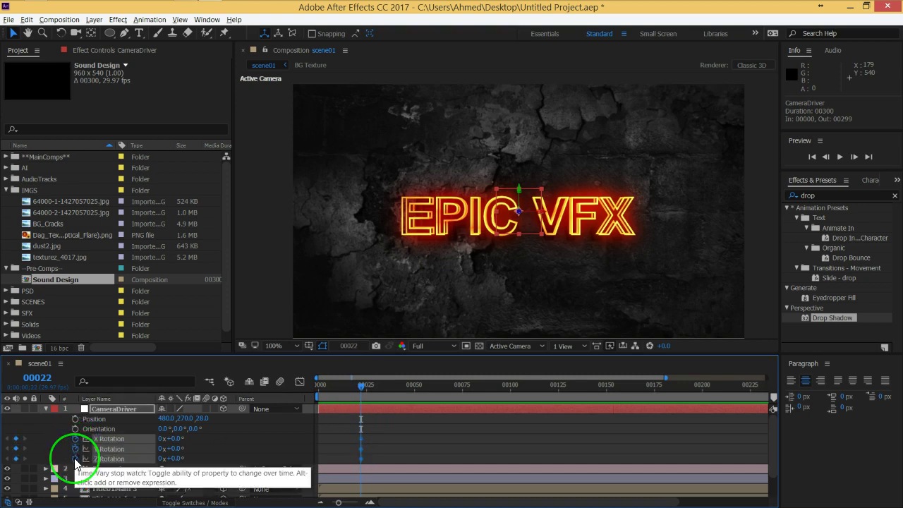
{"action": "left_click", "coordinate": [75, 418]}
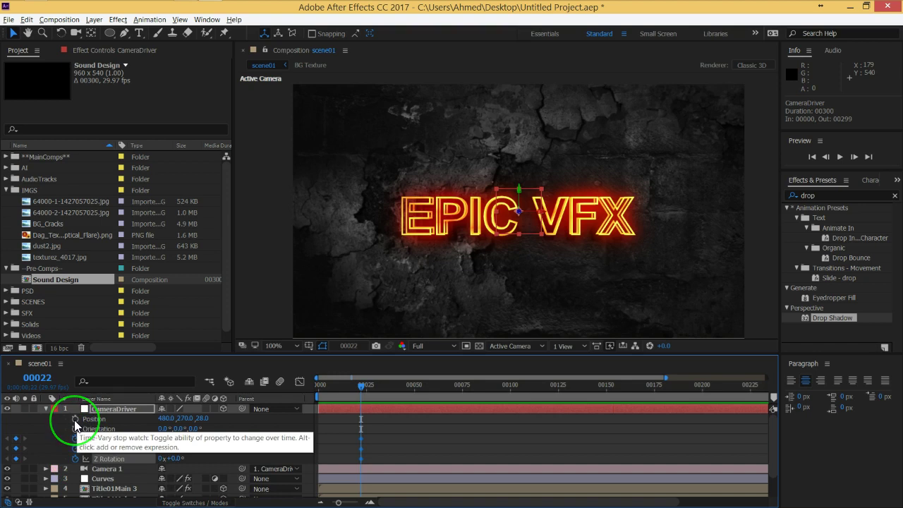
{"action": "left_click", "coordinate": [76, 428]}
Return the current time to frame 0 and clear the timeline selection.
{"action": "left_click", "coordinate": [371, 455]}
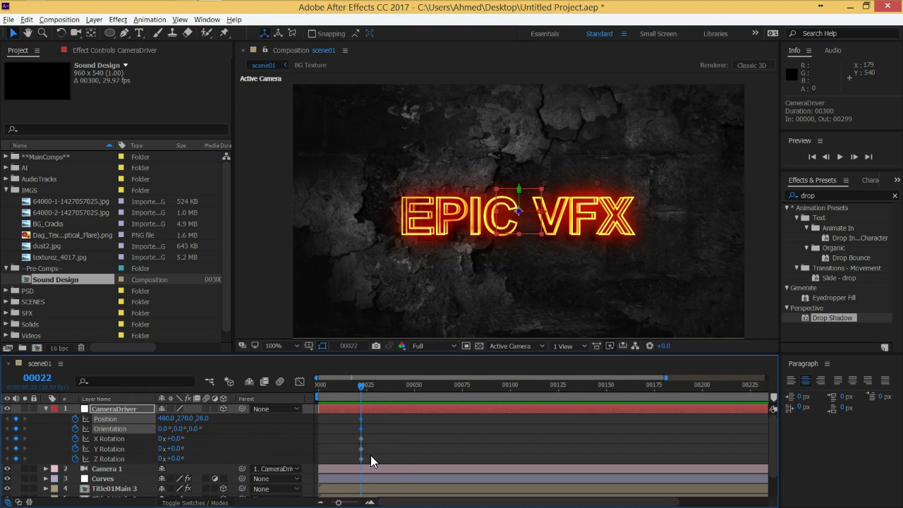
{"action": "left_click", "coordinate": [359, 386]}
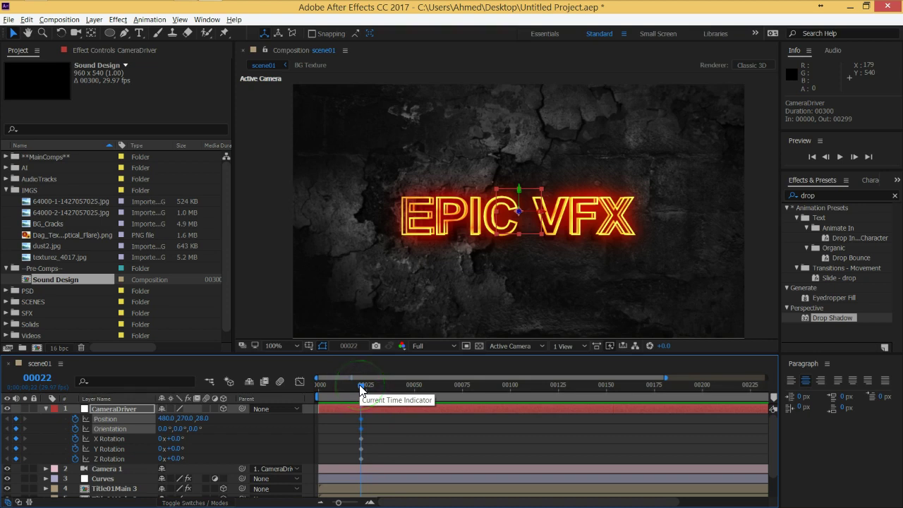
{"action": "left_click_drag", "start_coordinate": [359, 386], "coordinate": [315, 393]}
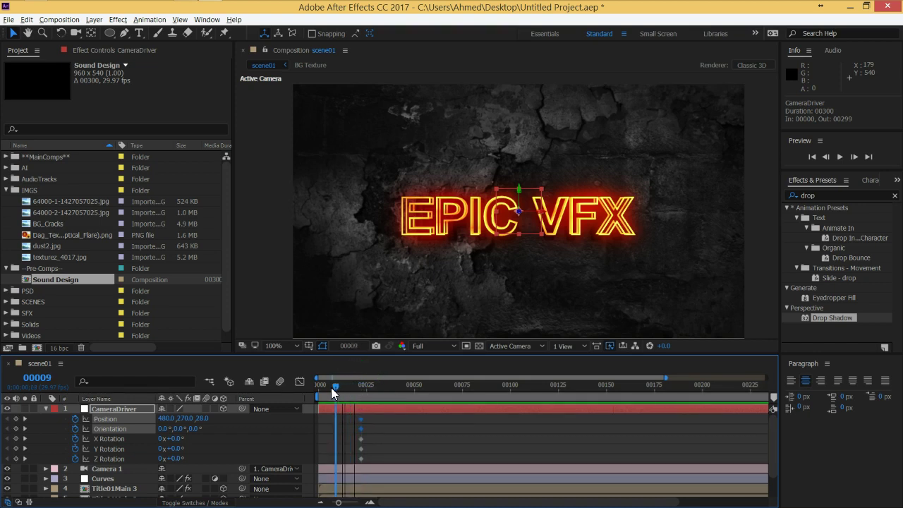
{"action": "left_click", "coordinate": [432, 440]}
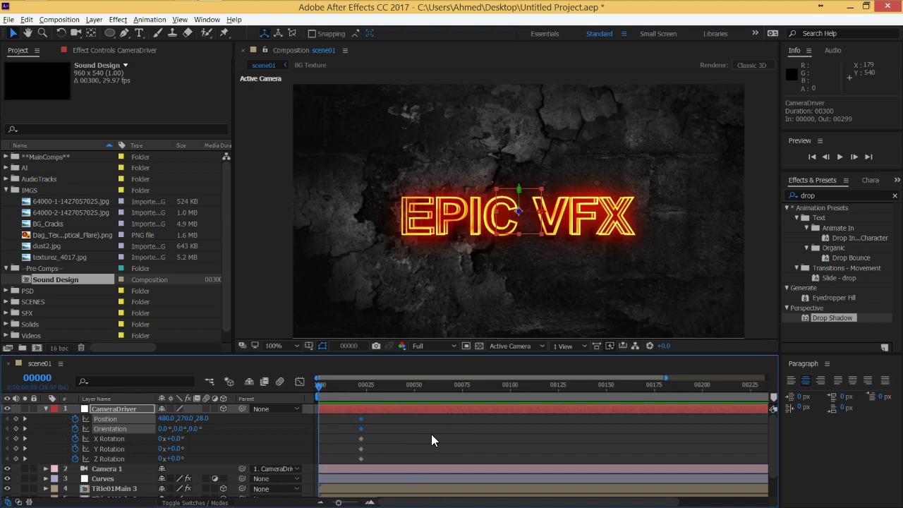
{"action": "mouse_move", "coordinate": [495, 243]}
{"action": "left_mouse_down"}
{"action": "mouse_move", "coordinate": [513, 270]}
{"action": "mouse_move", "coordinate": [517, 225]}
{"action": "left_mouse_up"}
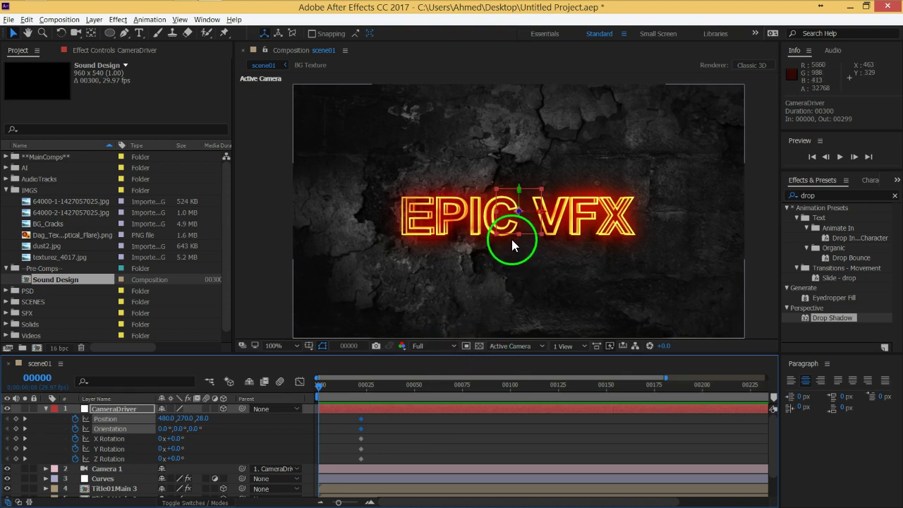
Scrub CameraDriver's frame-0 Z position to 350 and its rotations to X 52°, Y 22°, Z 18°.
{"action": "mouse_move", "coordinate": [517, 225]}
{"action": "left_mouse_down"}
{"action": "mouse_move", "coordinate": [523, 218]}
{"action": "mouse_move", "coordinate": [383, 230]}
{"action": "mouse_move", "coordinate": [436, 289]}
{"action": "left_mouse_up"}
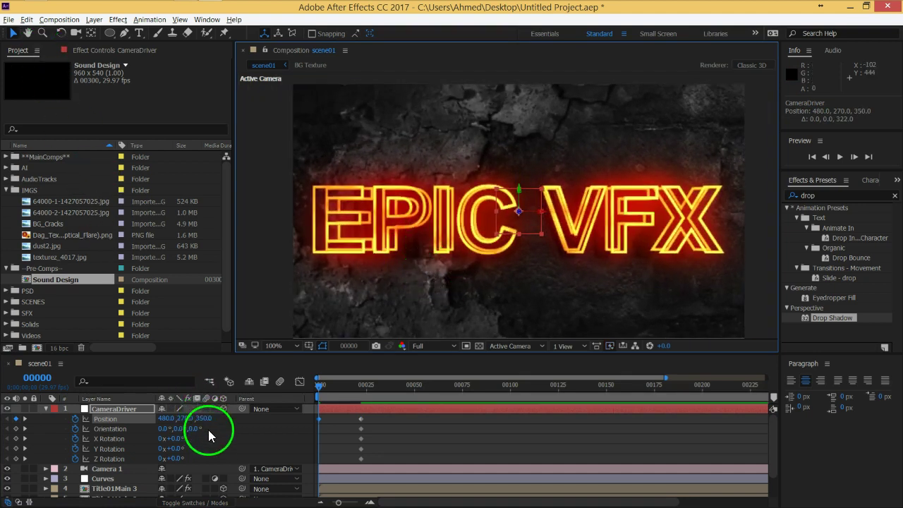
{"action": "left_click_drag", "start_coordinate": [177, 451], "coordinate": [186, 450]}
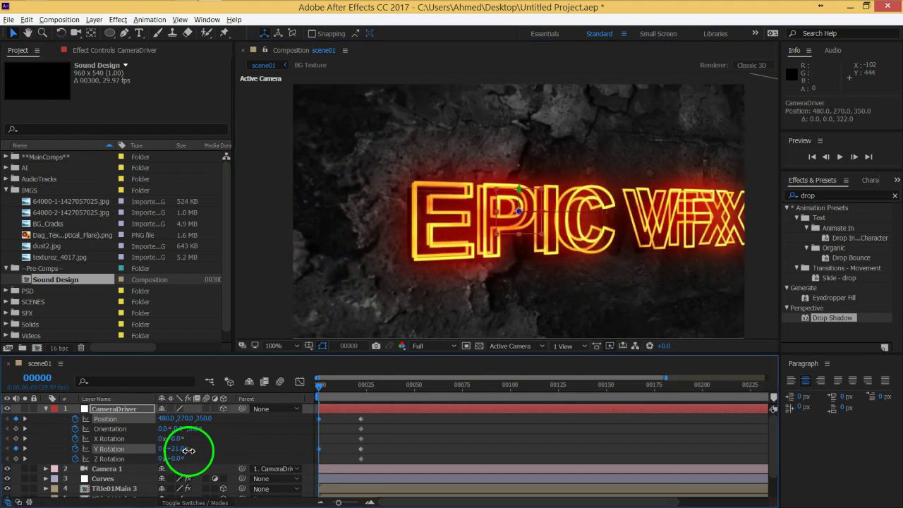
{"action": "left_click_drag", "start_coordinate": [187, 450], "coordinate": [189, 450]}
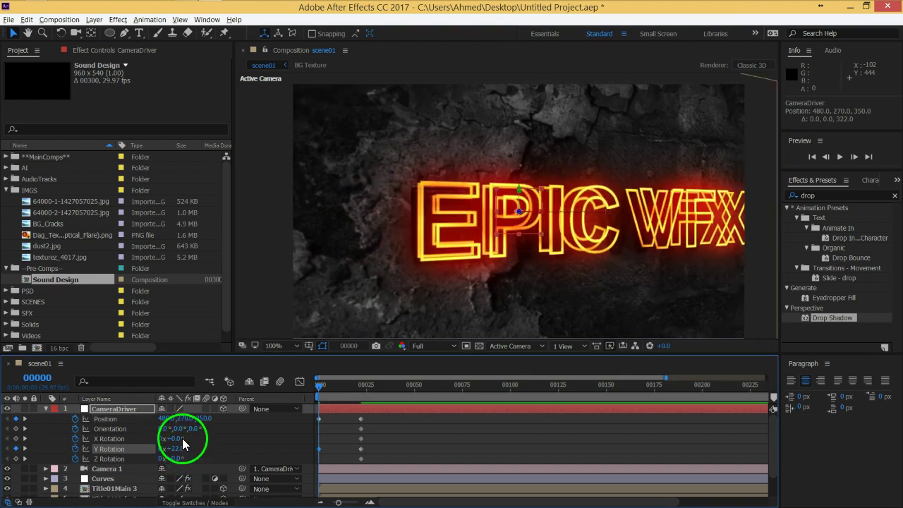
{"action": "left_click_drag", "start_coordinate": [182, 438], "coordinate": [205, 434]}
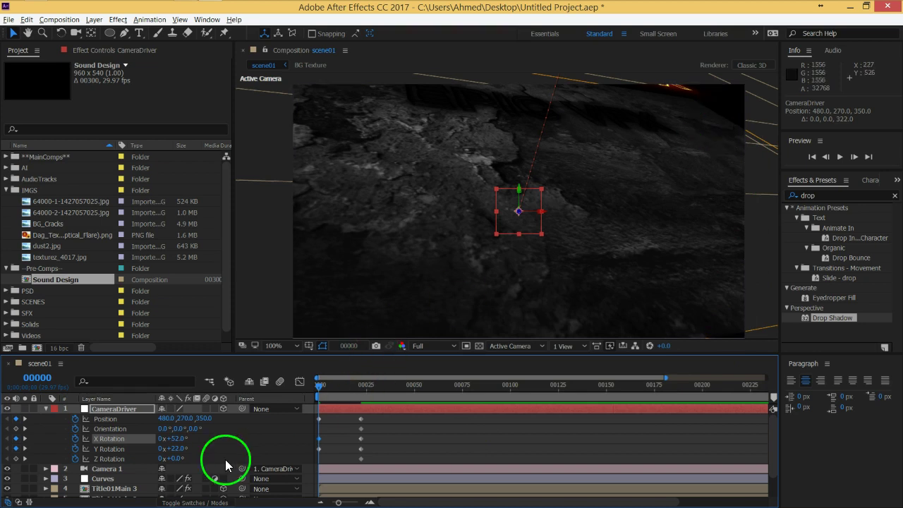
{"action": "left_click_drag", "start_coordinate": [169, 459], "coordinate": [188, 459]}
Scale the BG Texture wall to 197%, using the transparency grid to check for uncovered edges.
{"action": "scroll", "coordinate": [106, 480], "scroll_direction": "down", "scroll_amount": 3}
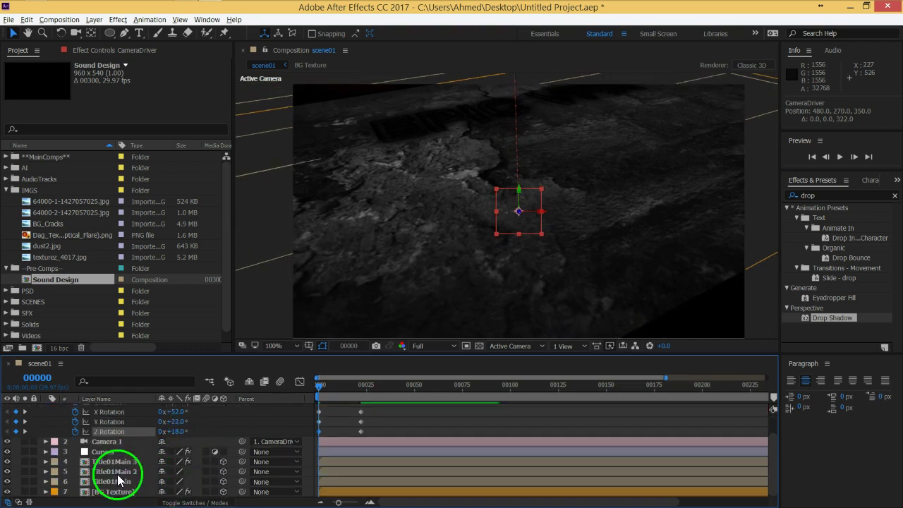
{"action": "left_click", "coordinate": [116, 492]}
{"action": "key", "text": "s"}
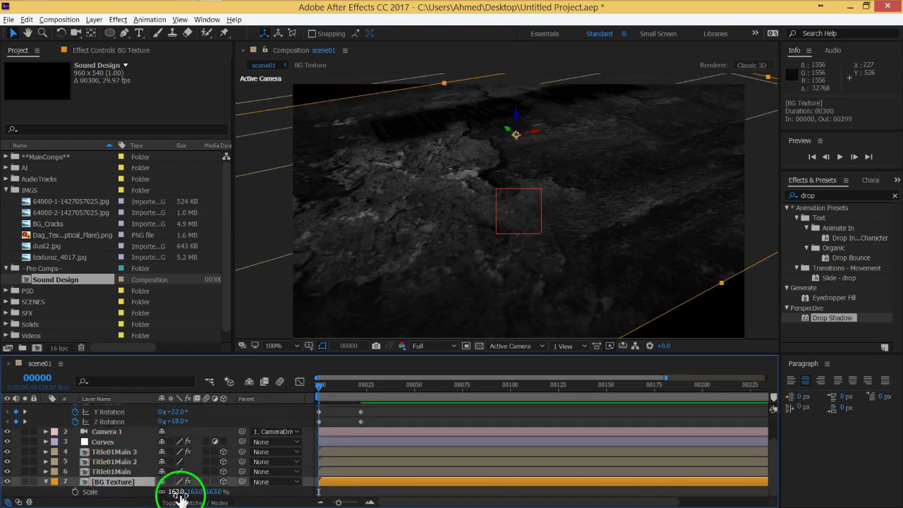
{"action": "left_click_drag", "start_coordinate": [177, 492], "coordinate": [193, 492]}
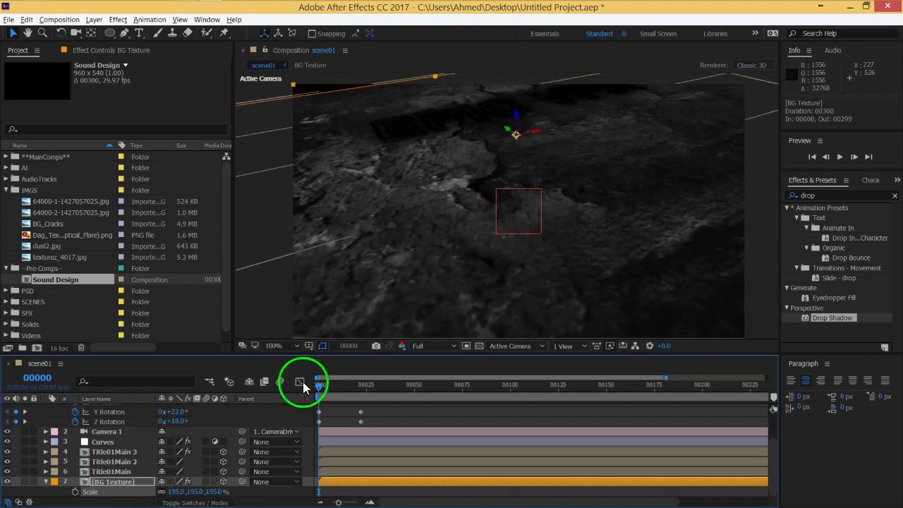
{"action": "left_click_drag", "start_coordinate": [395, 258], "coordinate": [386, 221]}
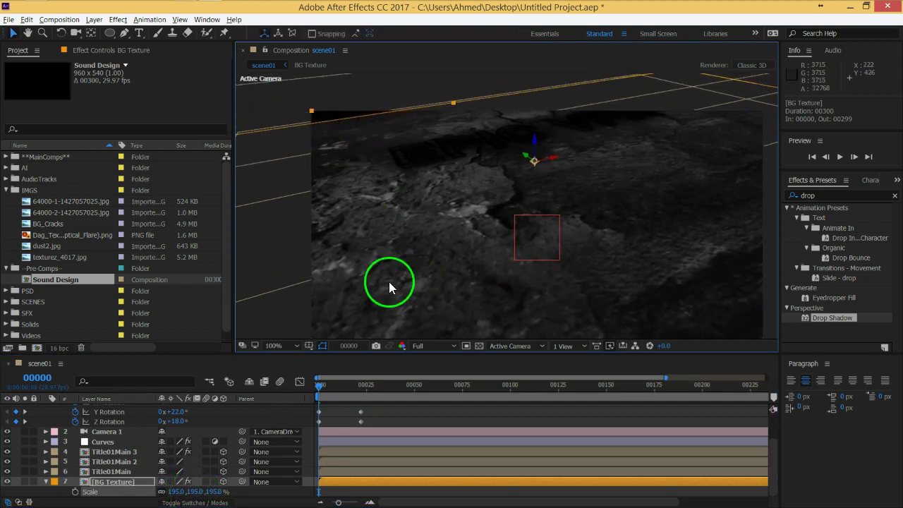
{"action": "left_click", "coordinate": [480, 345]}
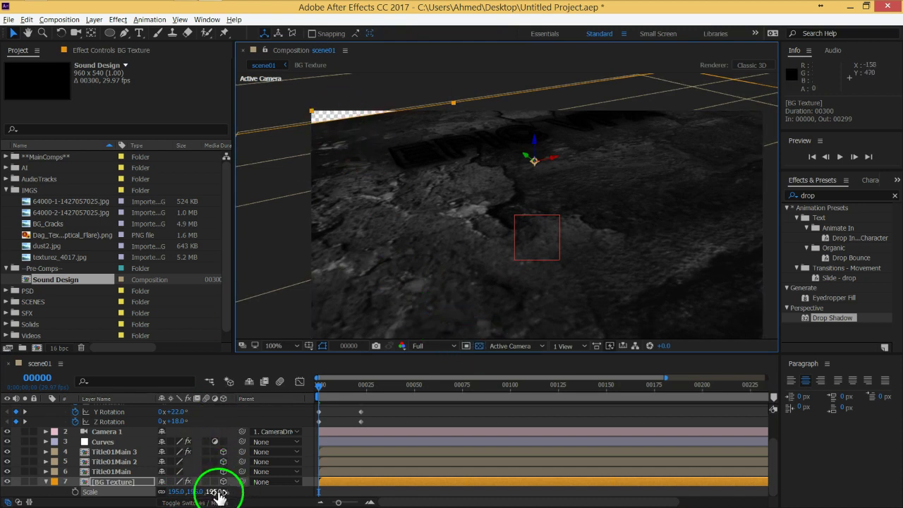
{"action": "left_click_drag", "start_coordinate": [219, 491], "coordinate": [214, 488]}
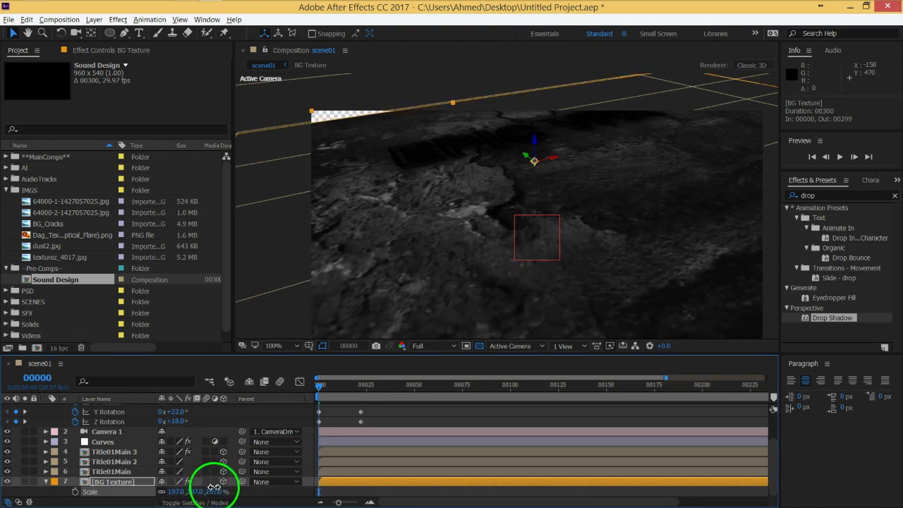
{"action": "left_click", "coordinate": [480, 346]}
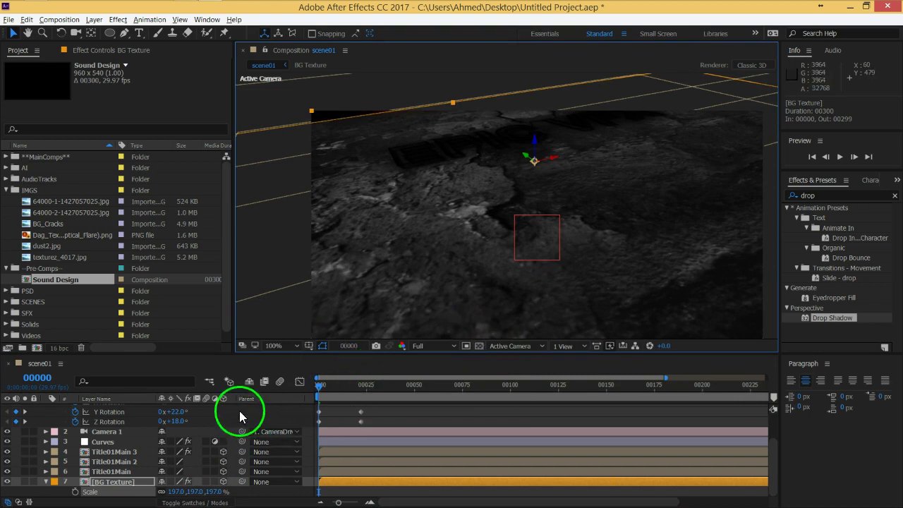
Swing CameraDriver's Y rotation up to about 32° and reselect the BG Texture layer.
{"action": "scroll", "coordinate": [239, 411], "scroll_direction": "up", "scroll_amount": 2}
{"action": "left_click_drag", "start_coordinate": [174, 441], "coordinate": [189, 448]}
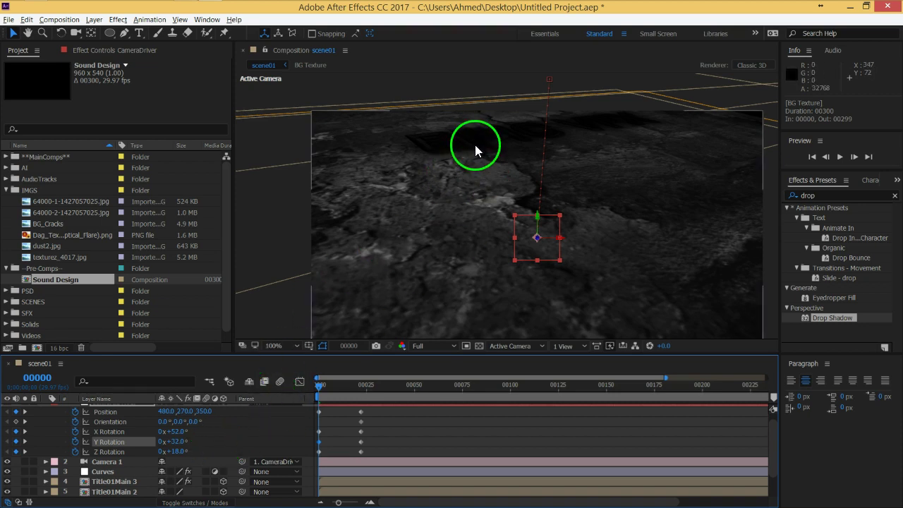
{"action": "scroll", "coordinate": [125, 490], "scroll_direction": "down", "scroll_amount": 1}
{"action": "left_click", "coordinate": [134, 482]}
Move the Title01Main 3 text layer back along Z by -55 with its Z-axis gizmo.
{"action": "key", "text": "s"}
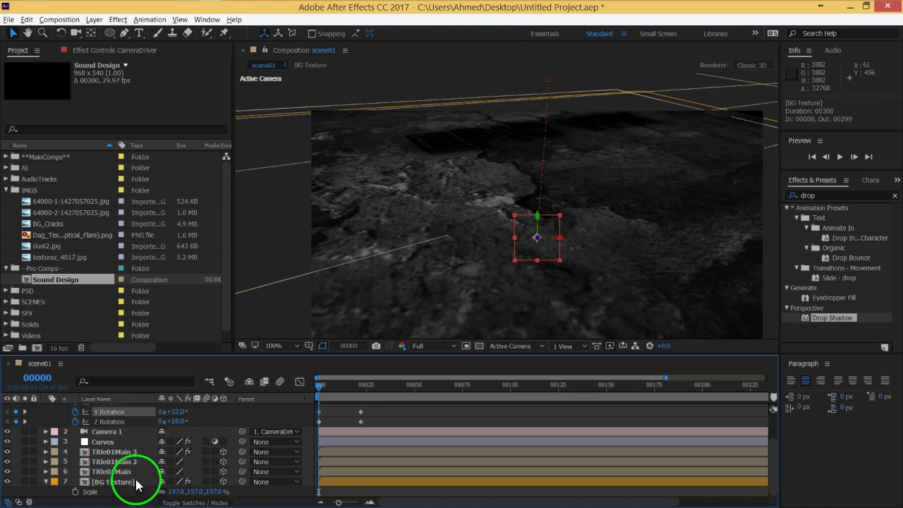
{"action": "left_click", "coordinate": [134, 451]}
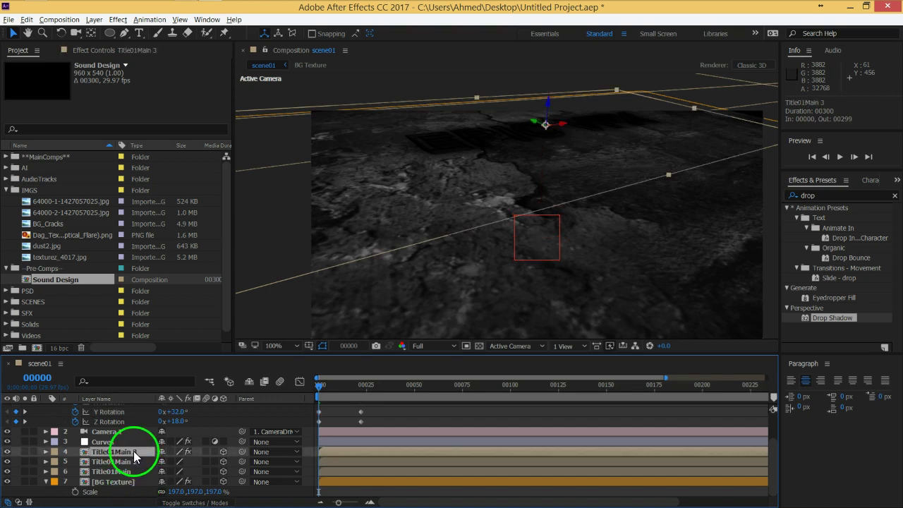
{"action": "left_click_drag", "start_coordinate": [546, 107], "coordinate": [544, 84]}
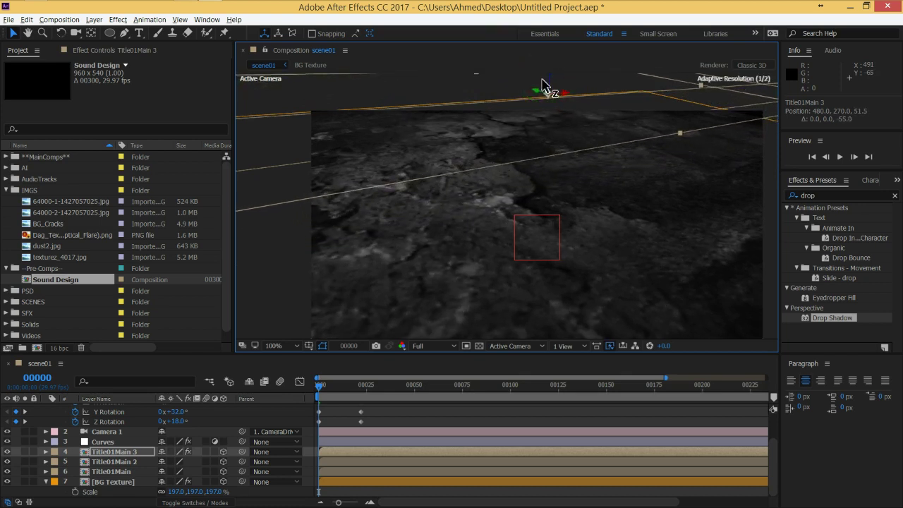
Check the text's depth placement in Top view, then return to Active Camera view.
{"action": "left_click", "coordinate": [523, 344]}
{"action": "left_click", "coordinate": [510, 410]}
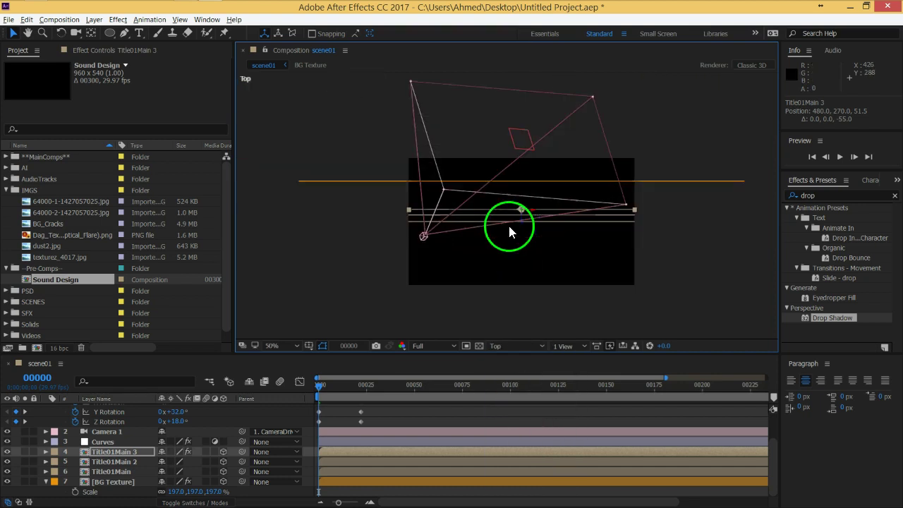
{"action": "left_click", "coordinate": [545, 347]}
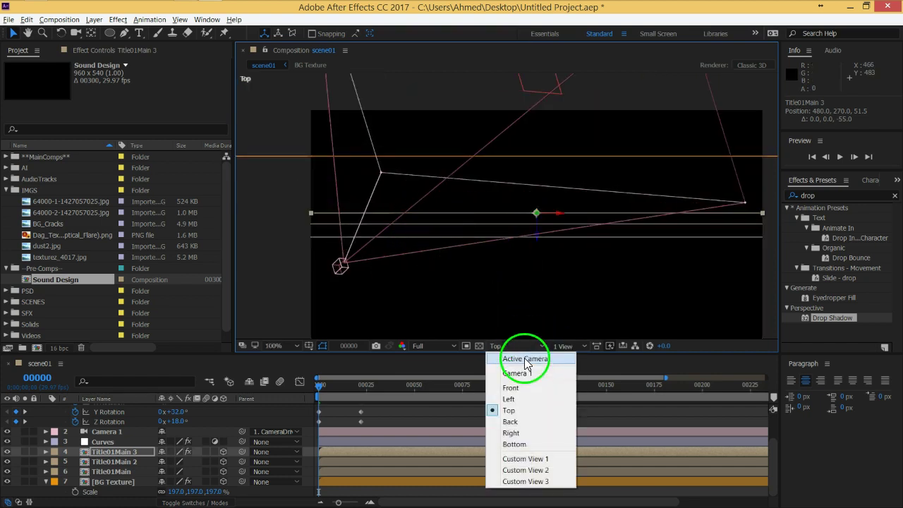
{"action": "left_click", "coordinate": [525, 356]}
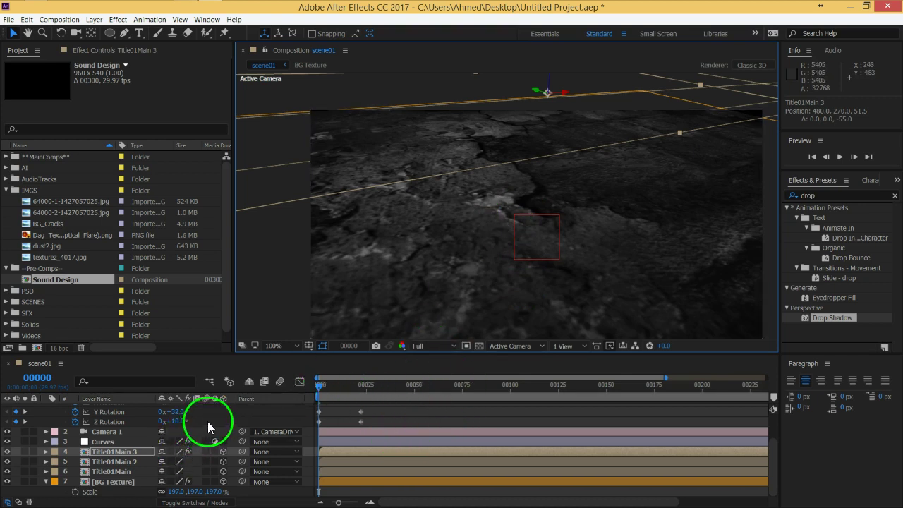
{"action": "scroll", "coordinate": [207, 421], "scroll_direction": "up", "scroll_amount": 3}
{"action": "left_click", "coordinate": [212, 440]}
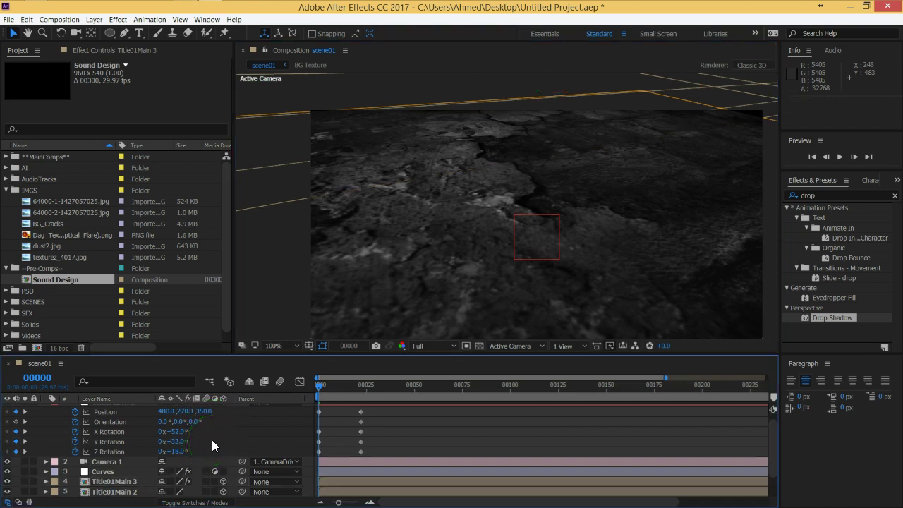
Set CameraDriver's frame-0 rotations to X 53°, Y 20° and Z 8°.
{"action": "left_click_drag", "start_coordinate": [206, 441], "coordinate": [197, 442]}
{"action": "left_click_drag", "start_coordinate": [177, 443], "coordinate": [177, 435]}
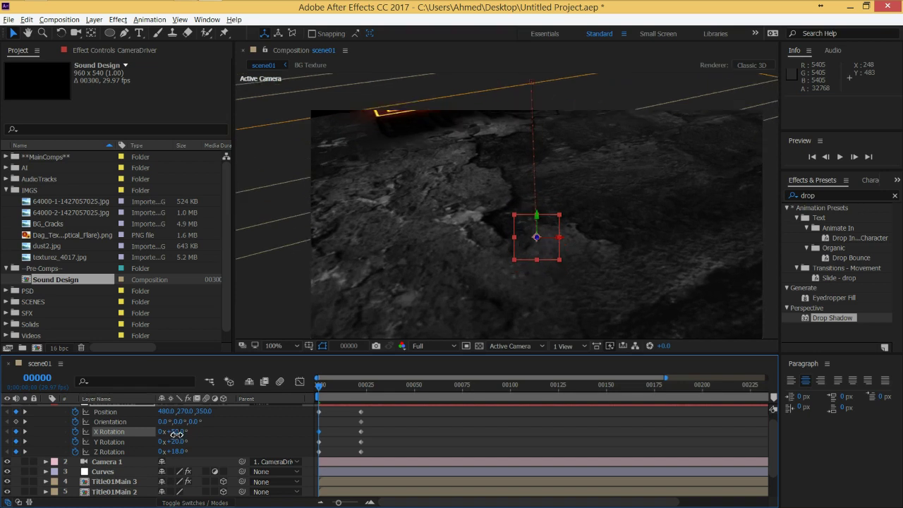
{"action": "mouse_move", "coordinate": [178, 433]}
{"action": "left_mouse_down"}
{"action": "mouse_move", "coordinate": [181, 452]}
{"action": "mouse_move", "coordinate": [174, 451]}
{"action": "left_mouse_up"}
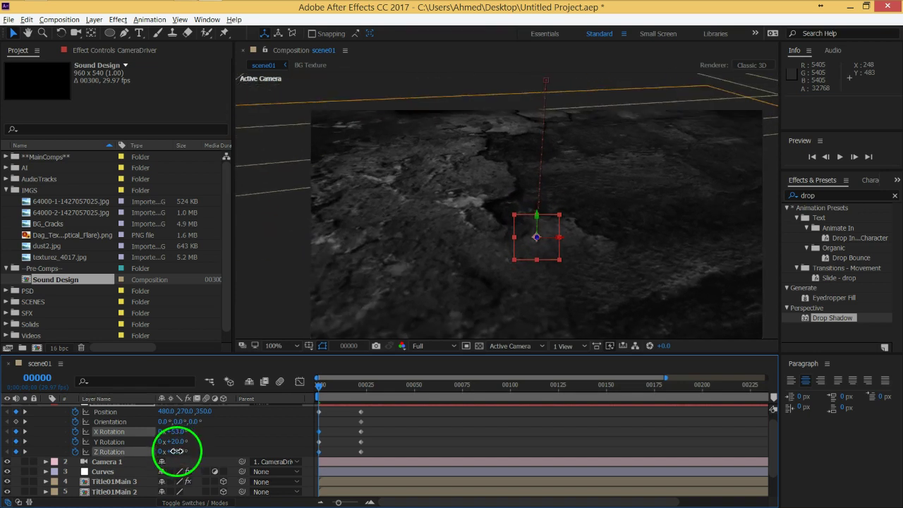
Scrub to frame 10 and back, then RAM-preview the swooping camera intro.
{"action": "left_click_drag", "start_coordinate": [321, 385], "coordinate": [343, 389]}
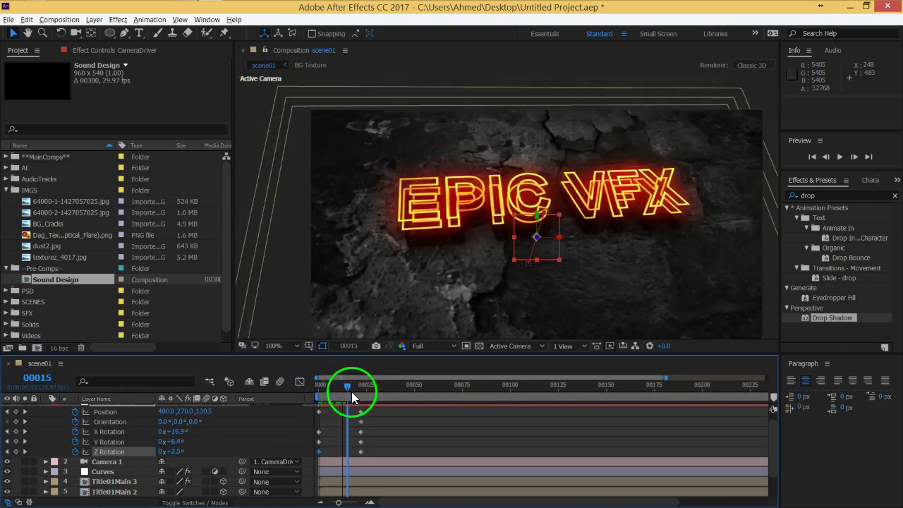
{"action": "left_click_drag", "start_coordinate": [342, 389], "coordinate": [296, 401]}
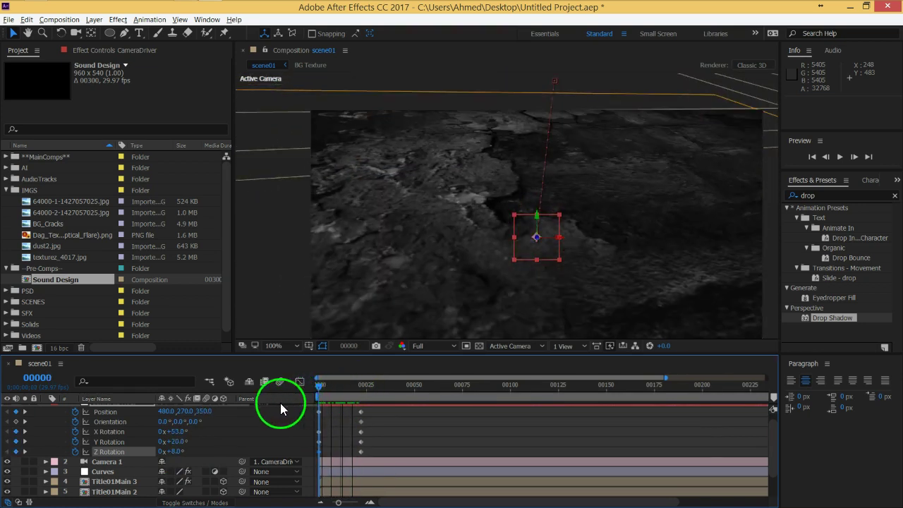
{"action": "key", "text": "space"}
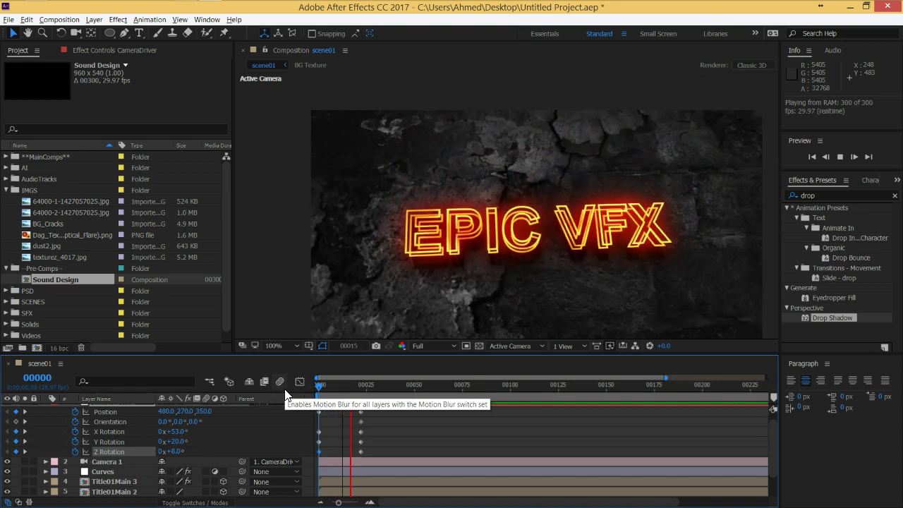
{"action": "key", "text": "space"}
{"action": "key", "text": "space"}
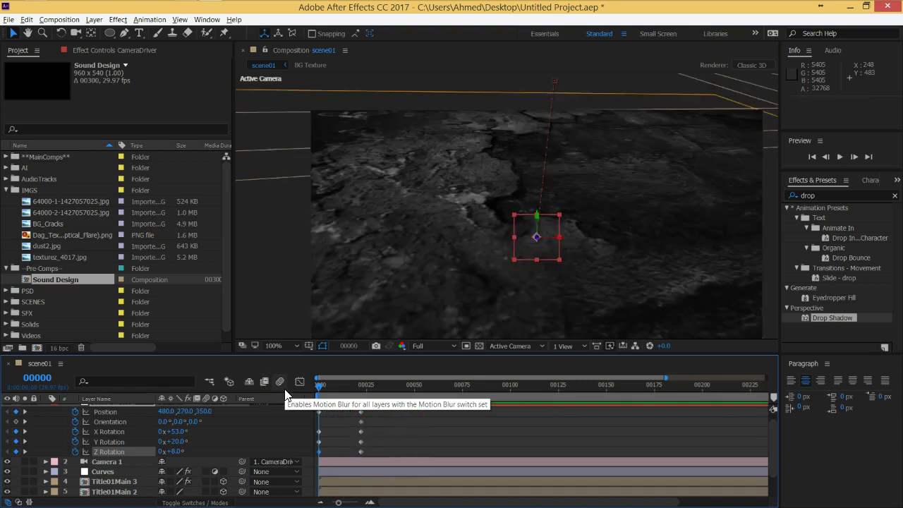
{"action": "key", "text": "space"}
{"action": "key", "text": "space"}
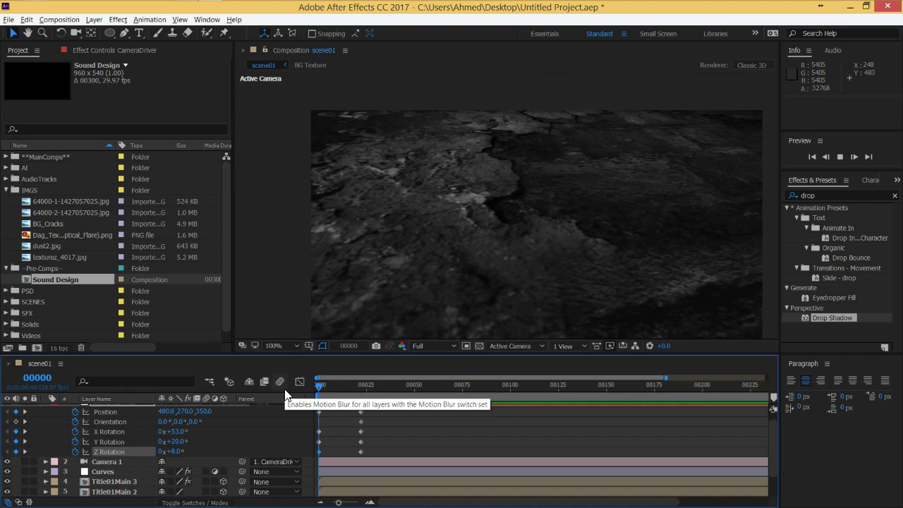
{"action": "key", "text": "space"}
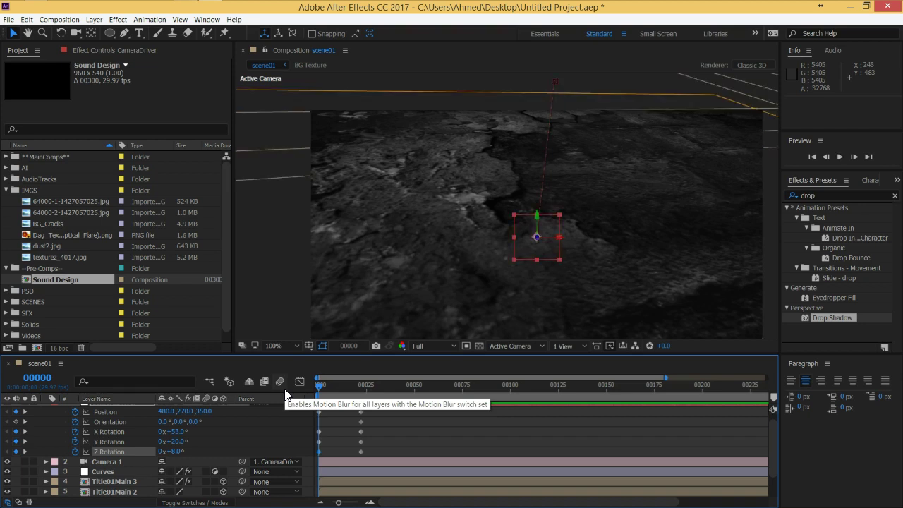
{"action": "key", "text": "space"}
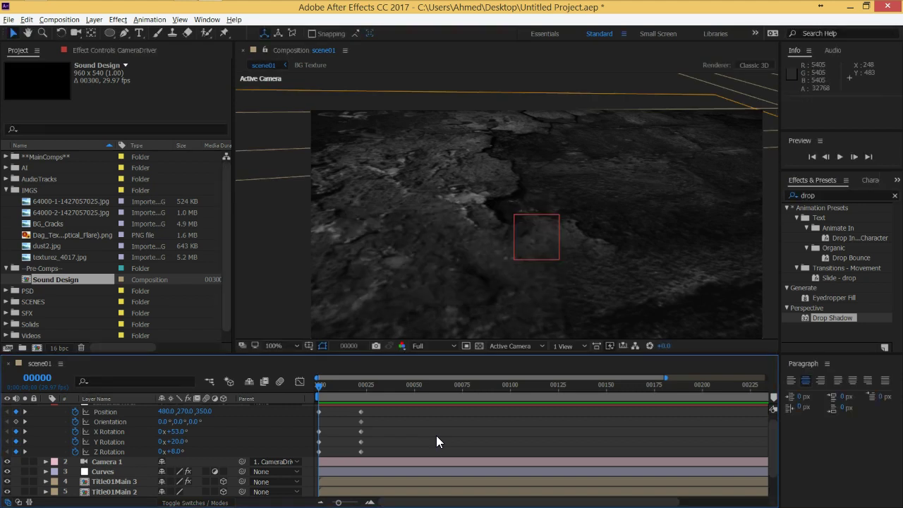
{"action": "key", "text": "space"}
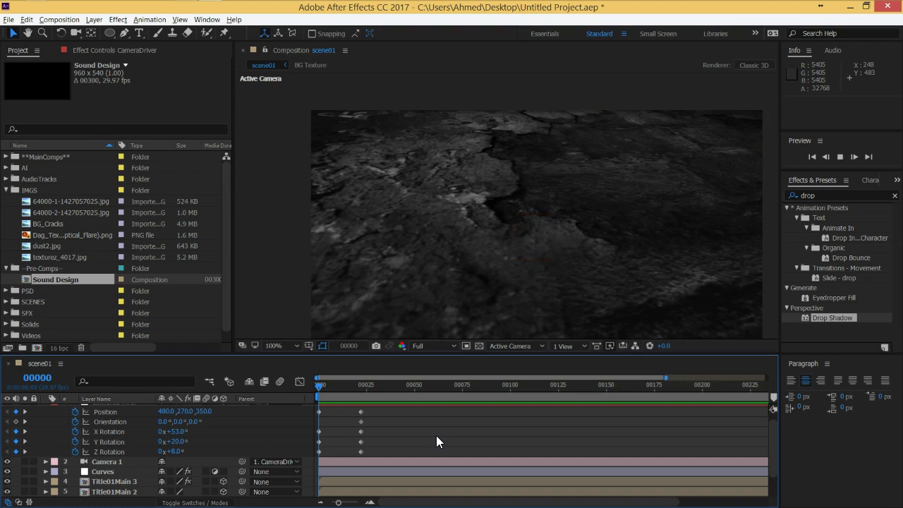
{"action": "key", "text": "space"}
Check the glowing EPIC VFX title around frames 12–14 and preview the intro again.
{"action": "left_click", "coordinate": [430, 435]}
{"action": "mouse_move", "coordinate": [321, 385]}
{"action": "left_mouse_down"}
{"action": "mouse_move", "coordinate": [343, 387]}
{"action": "mouse_move", "coordinate": [312, 386]}
{"action": "left_mouse_up"}
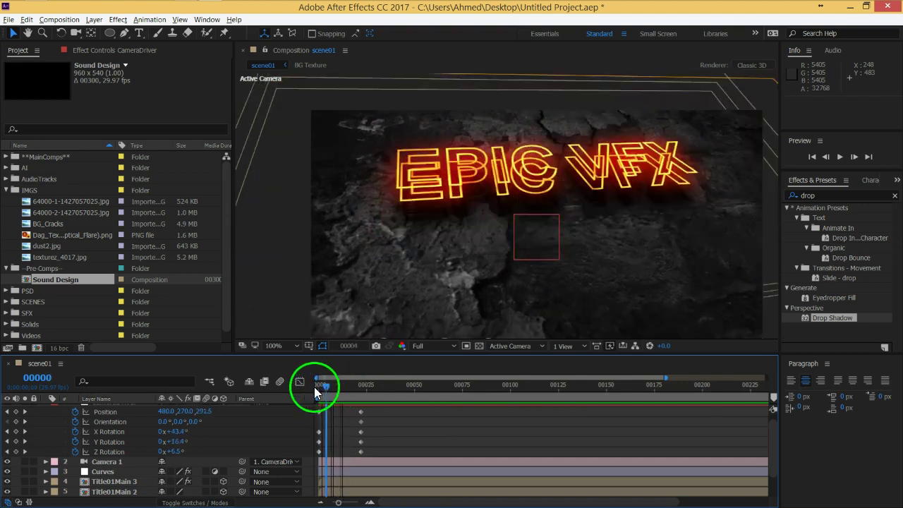
{"action": "key", "text": "space"}
{"action": "key", "text": "space"}
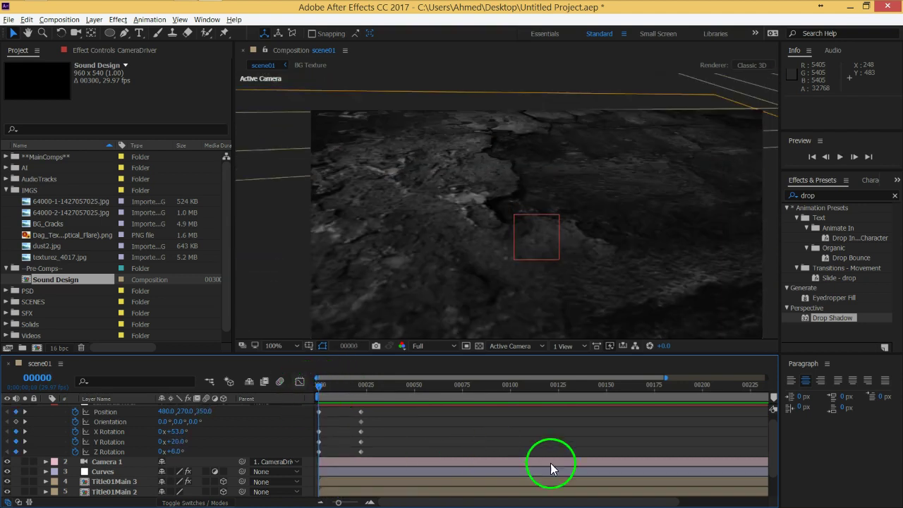
{"action": "left_click", "coordinate": [837, 158]}
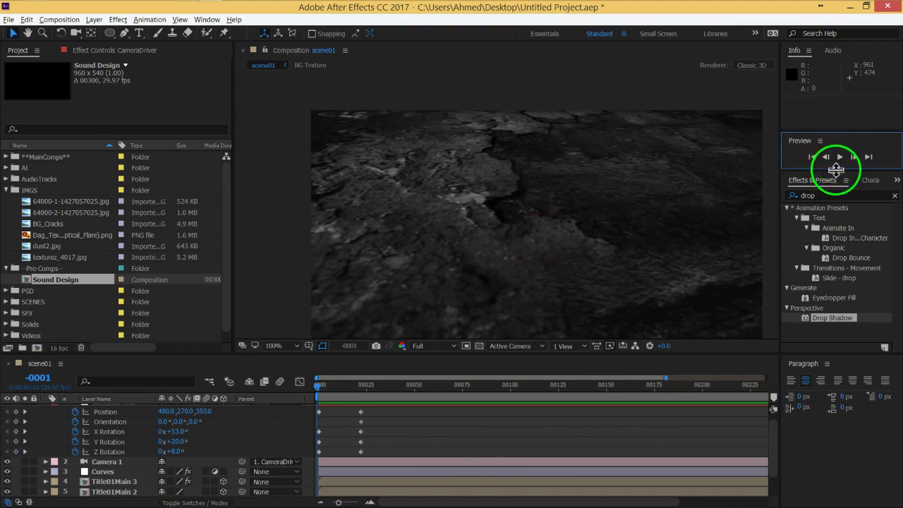
{"action": "left_click_drag", "start_coordinate": [835, 170], "coordinate": [835, 201]}
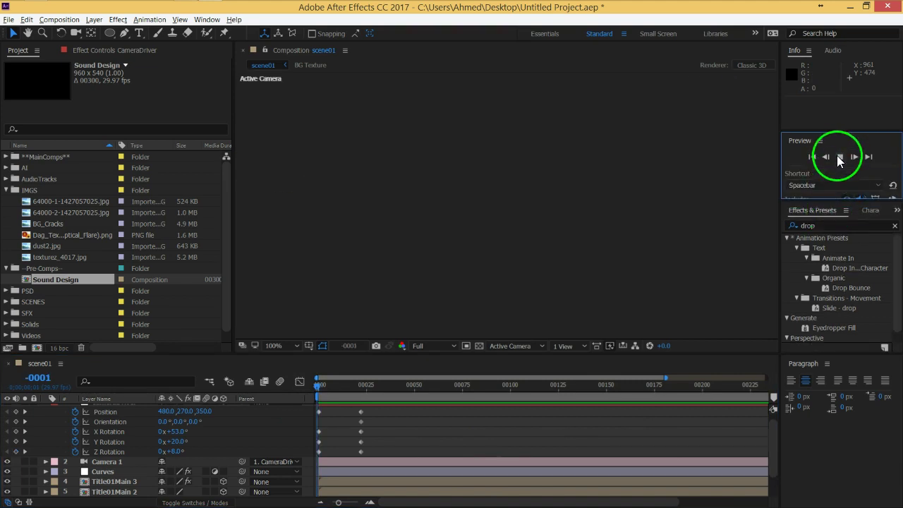
{"action": "key", "text": "space"}
{"action": "left_click_drag", "start_coordinate": [322, 385], "coordinate": [351, 385]}
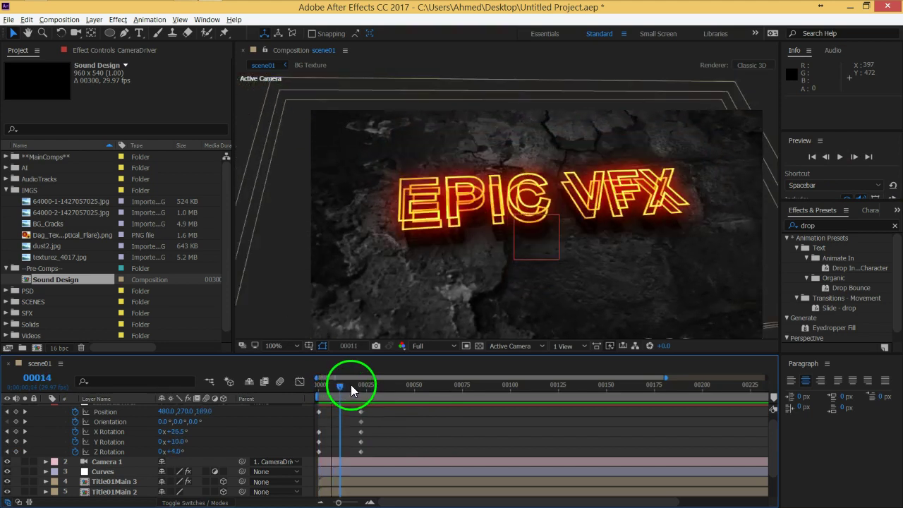
{"action": "scroll", "coordinate": [212, 423], "scroll_direction": "up", "scroll_amount": 1}
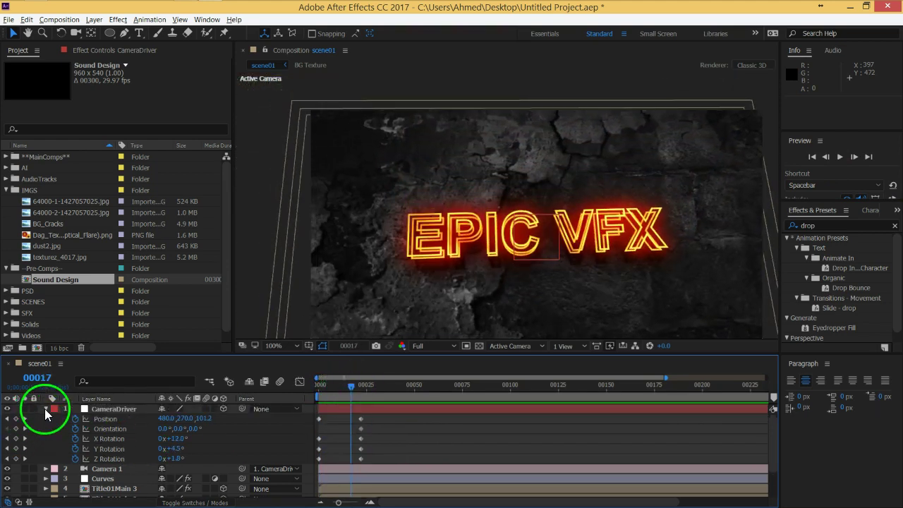
{"action": "left_click", "coordinate": [45, 408]}
{"action": "mouse_move", "coordinate": [352, 384]}
{"action": "left_mouse_down"}
{"action": "mouse_move", "coordinate": [304, 390]}
{"action": "mouse_move", "coordinate": [378, 389]}
{"action": "mouse_move", "coordinate": [304, 384]}
{"action": "mouse_move", "coordinate": [347, 393]}
{"action": "mouse_move", "coordinate": [301, 379]}
{"action": "left_mouse_up"}
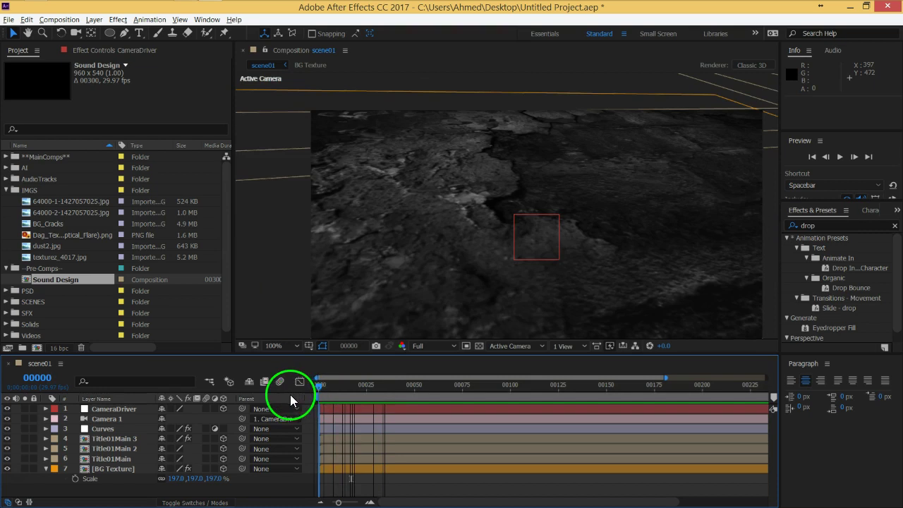
{"action": "key", "text": "space"}
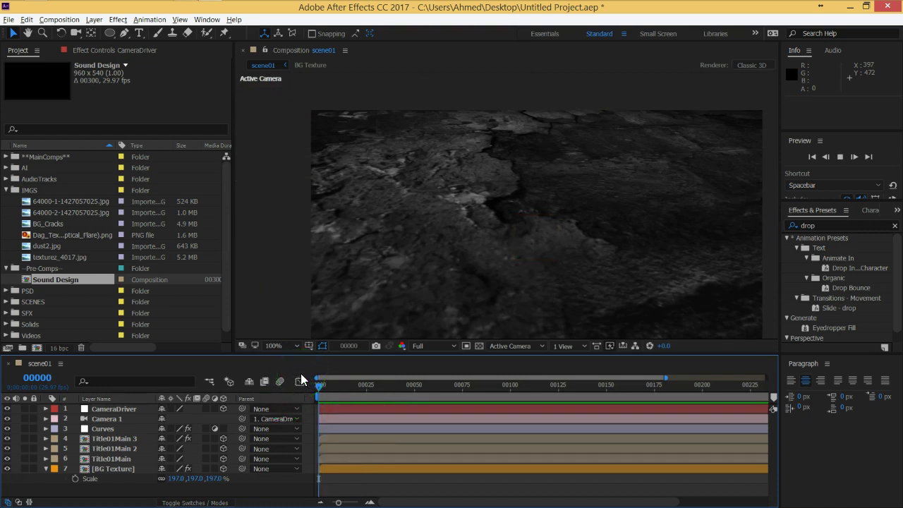
{"action": "key", "text": "space"}
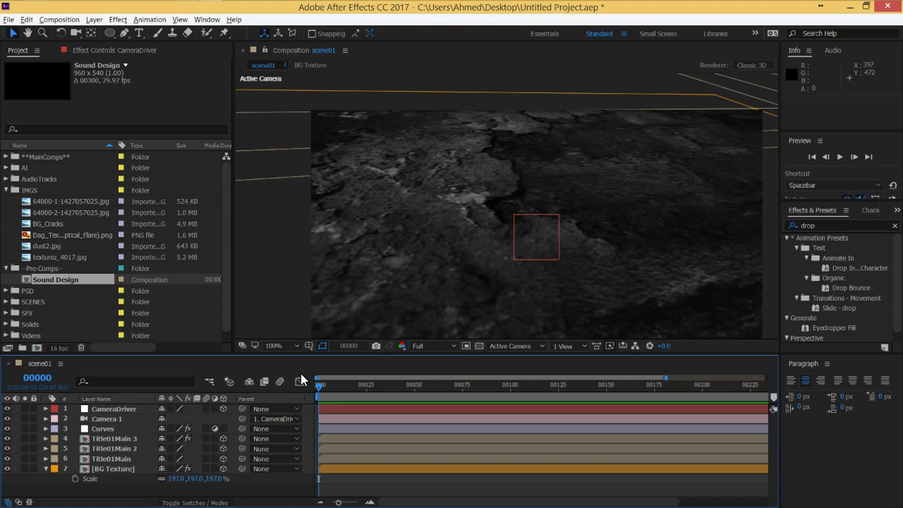
{"action": "key", "text": "space"}
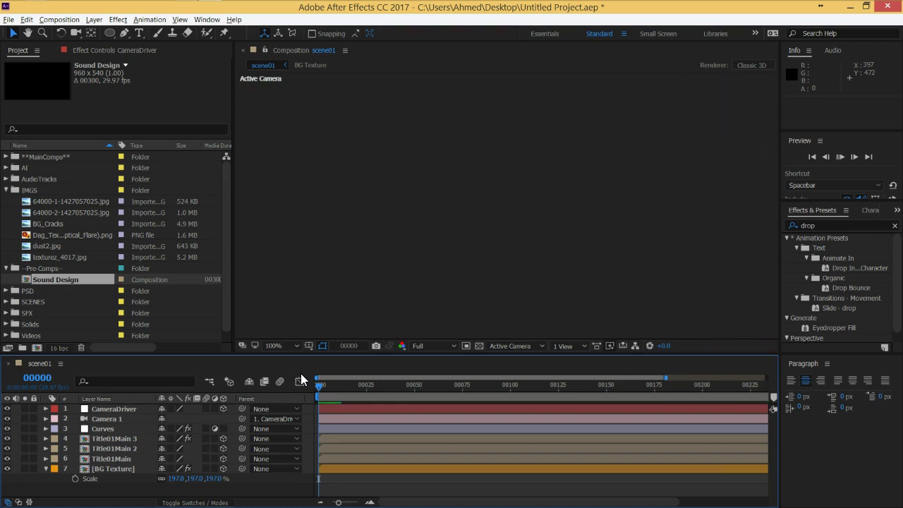
{"action": "key", "text": "space"}
{"action": "key", "text": "space"}
{"action": "key", "text": "space"}
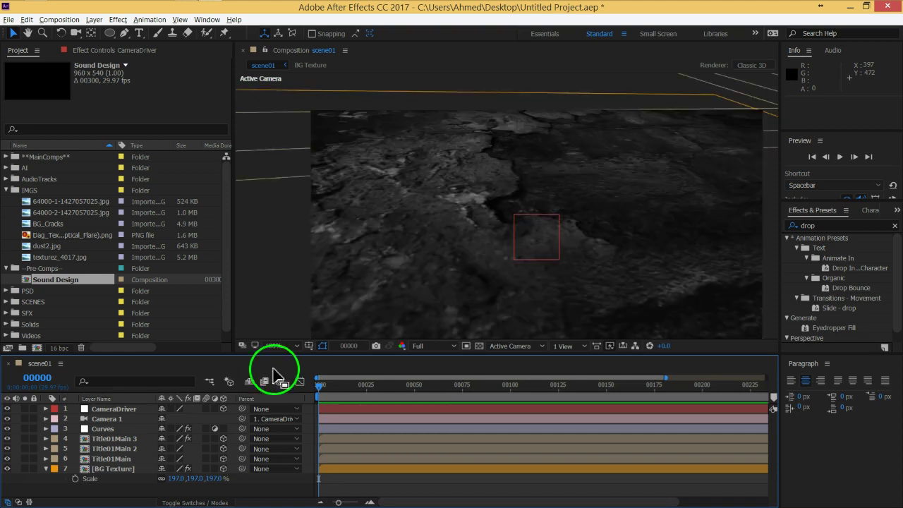
{"action": "mouse_move", "coordinate": [338, 503]}
{"action": "left_mouse_down"}
{"action": "mouse_move", "coordinate": [349, 502]}
{"action": "mouse_move", "coordinate": [267, 500]}
{"action": "left_mouse_up"}
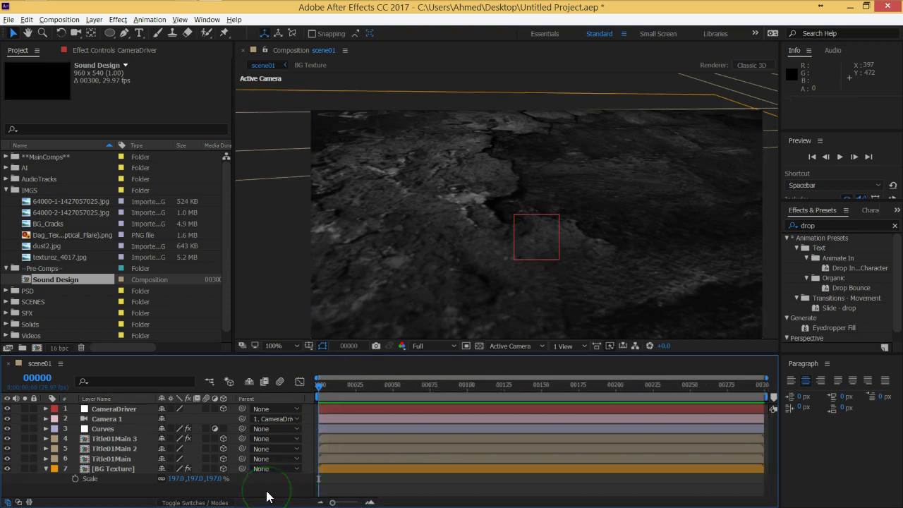
{"action": "key", "text": "space"}
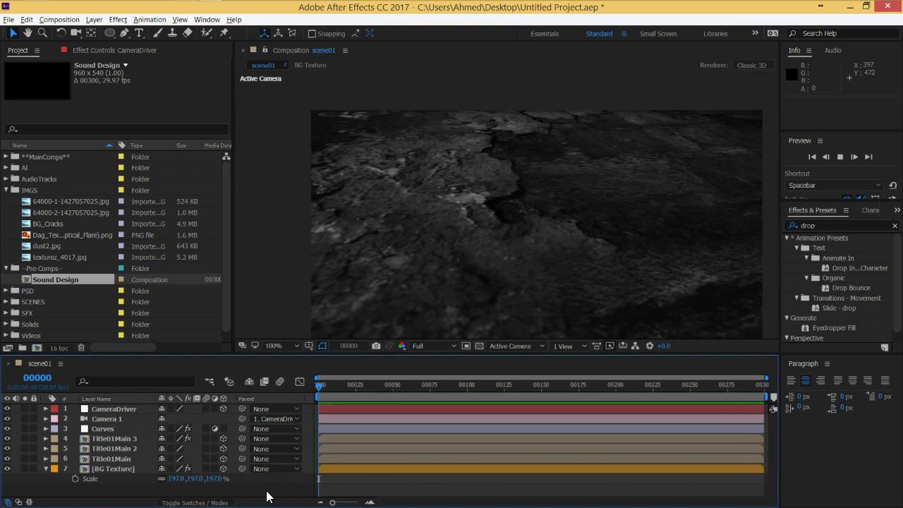
{"action": "key", "text": "Page_Up"}
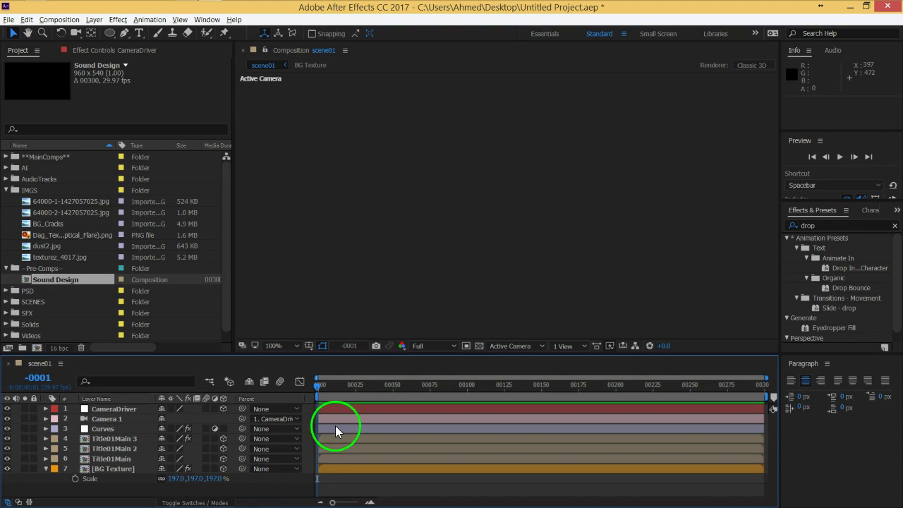
{"action": "key", "text": "Page_Down"}
{"action": "key", "text": "space"}
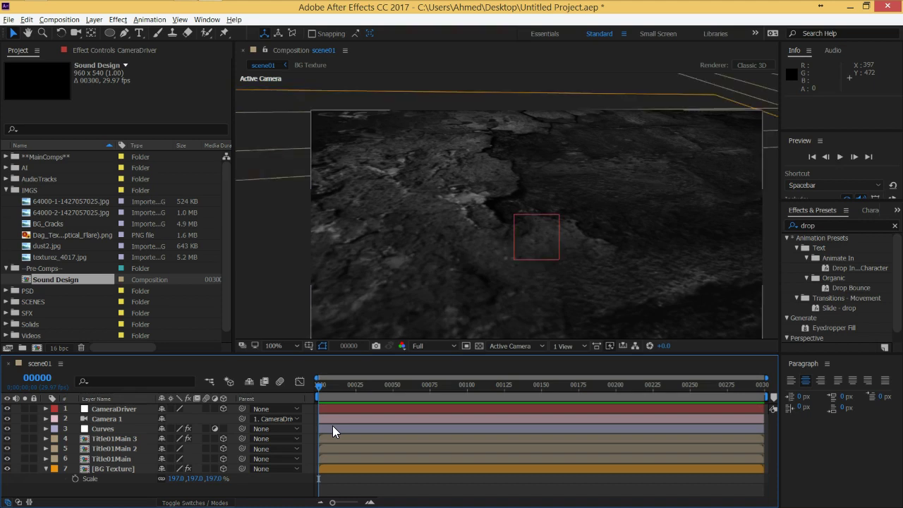
{"action": "key", "text": "space"}
{"action": "left_click", "coordinate": [320, 388]}
{"action": "left_click_drag", "start_coordinate": [320, 390], "coordinate": [367, 388]}
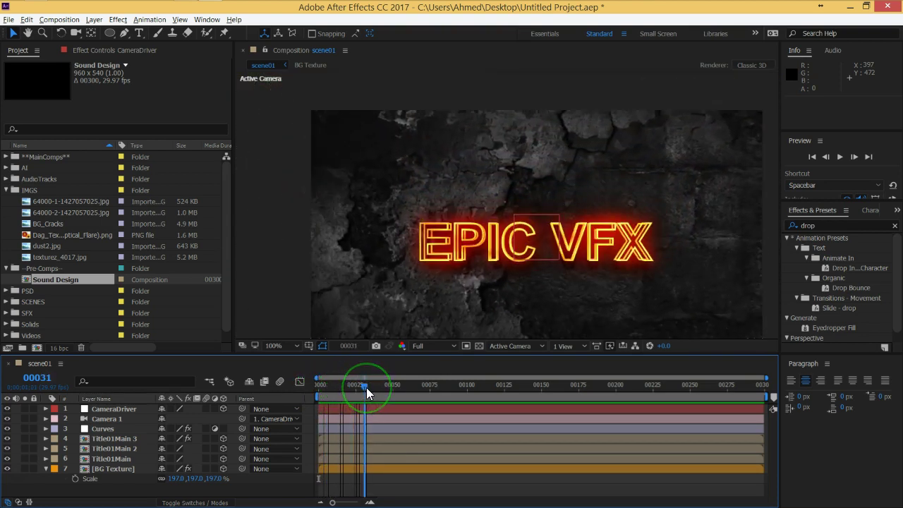
{"action": "mouse_move", "coordinate": [366, 387]}
{"action": "left_mouse_down"}
{"action": "mouse_move", "coordinate": [321, 395]}
{"action": "mouse_move", "coordinate": [341, 395]}
{"action": "left_mouse_up"}
{"action": "left_click_drag", "start_coordinate": [341, 391], "coordinate": [299, 400]}
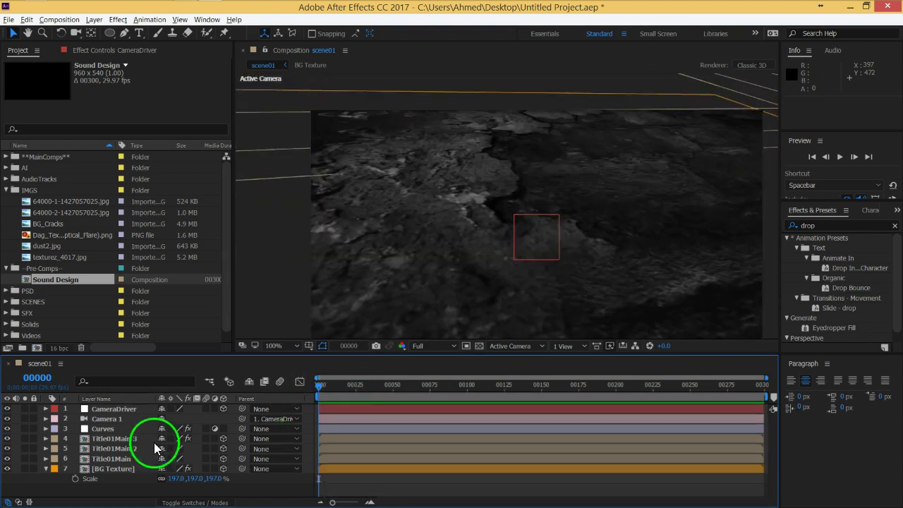
{"action": "left_click", "coordinate": [136, 420]}
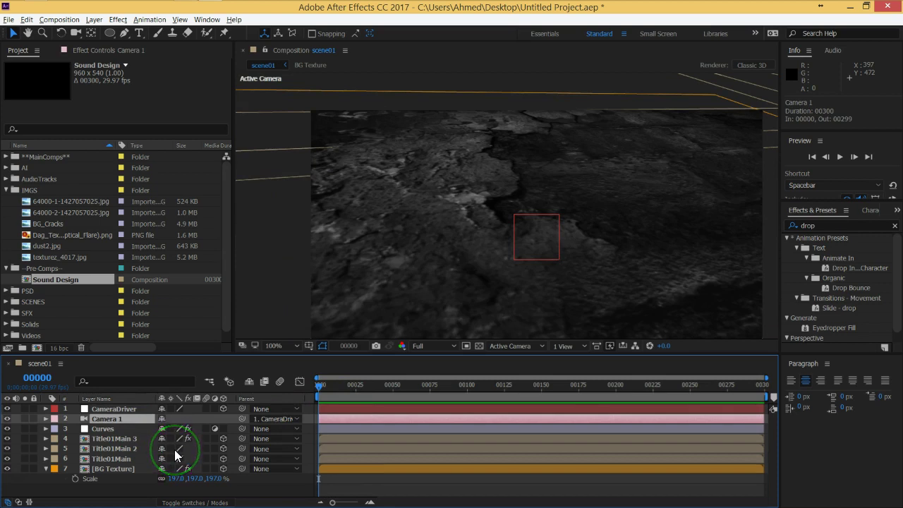
Keyframe Camera 1's Position at 50, 50, -774.7 on frame 0.
{"action": "key", "text": "p"}
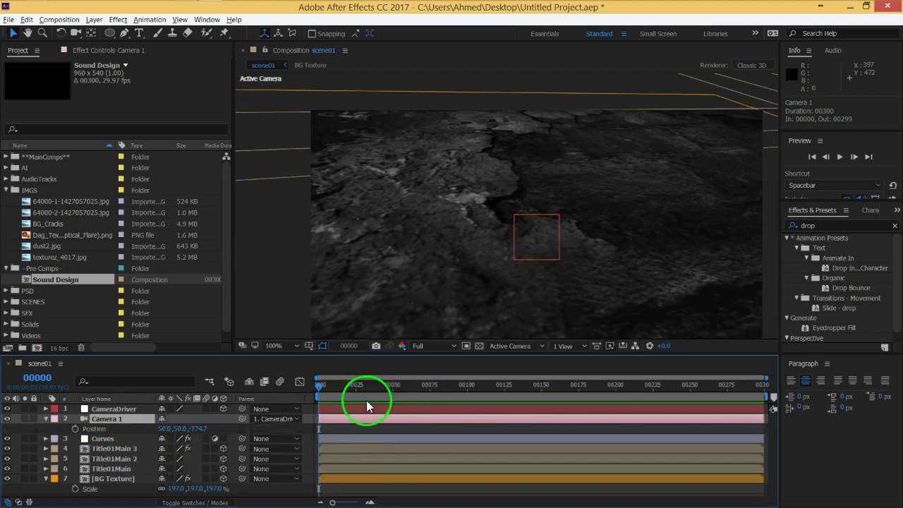
{"action": "left_click", "coordinate": [75, 429]}
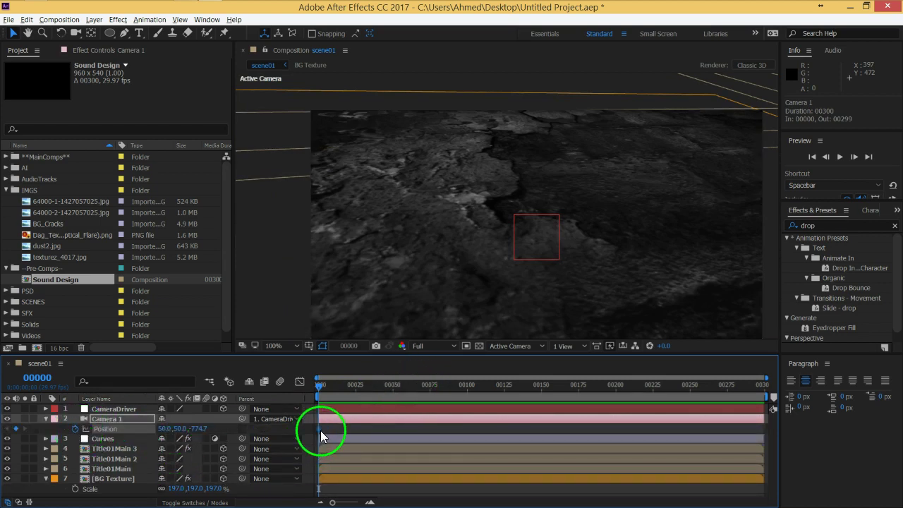
{"action": "left_click_drag", "start_coordinate": [323, 387], "coordinate": [439, 393]}
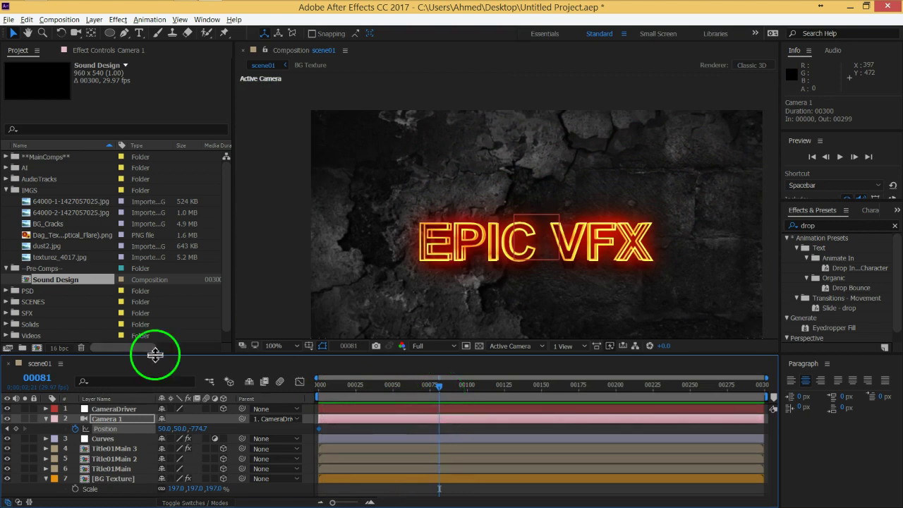
Open the Sound Design comp, scrub through its three WAV clips and zoom the timeline out.
{"action": "double_click", "coordinate": [74, 281]}
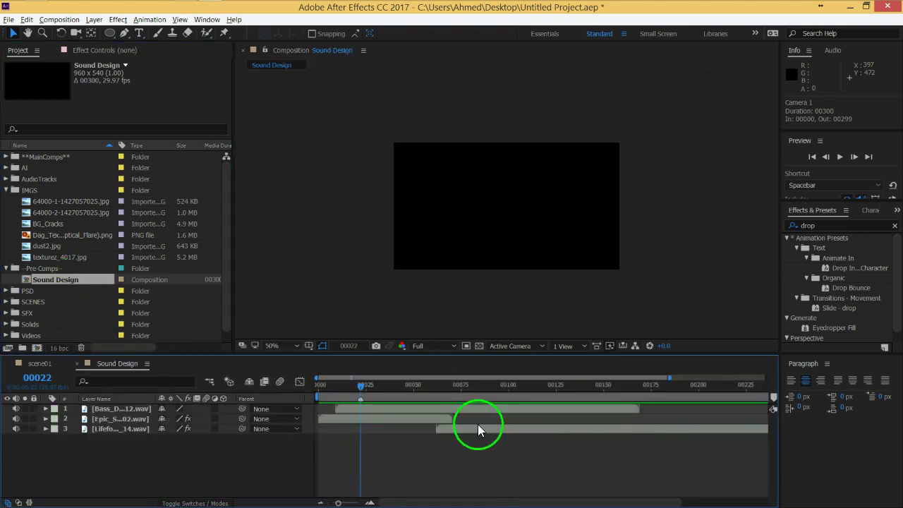
{"action": "left_click", "coordinate": [364, 387]}
{"action": "left_click_drag", "start_coordinate": [364, 386], "coordinate": [638, 417]}
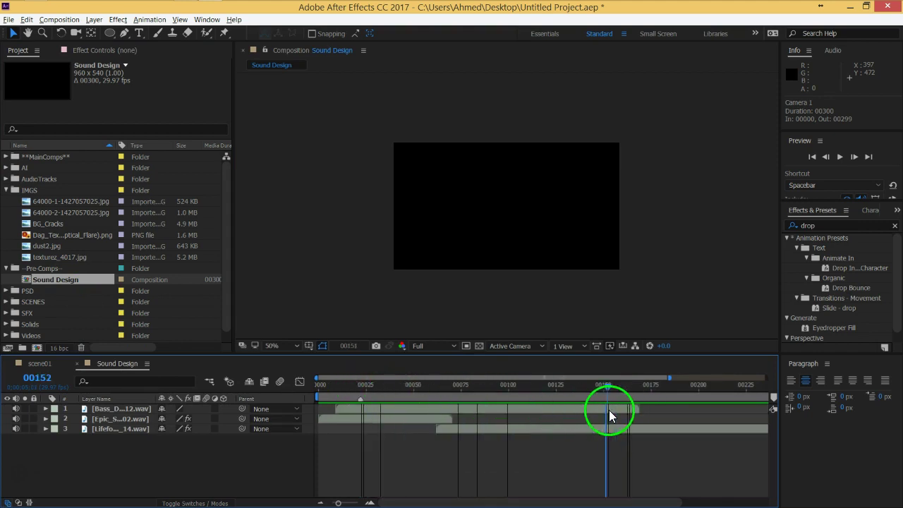
{"action": "left_click_drag", "start_coordinate": [639, 417], "coordinate": [556, 417]}
{"action": "left_click_drag", "start_coordinate": [338, 503], "coordinate": [332, 503]}
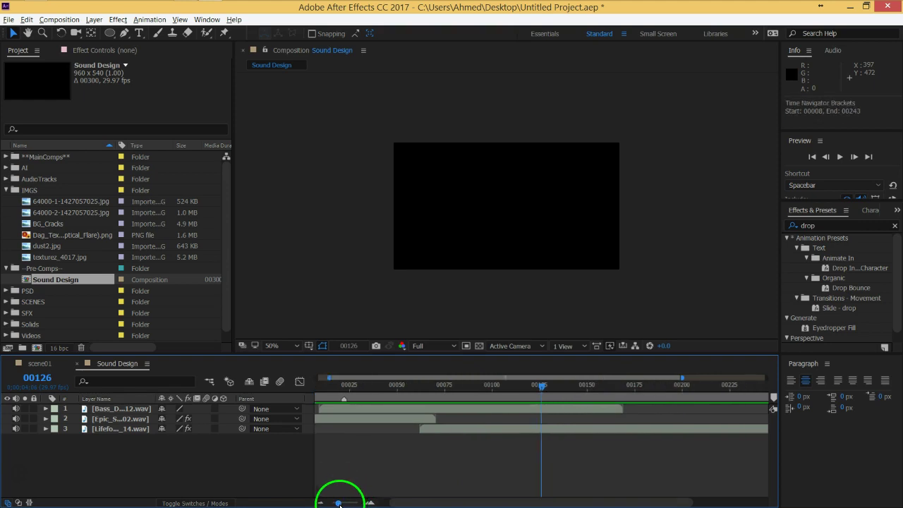
{"action": "mouse_move", "coordinate": [508, 390]}
{"action": "left_mouse_down"}
{"action": "mouse_move", "coordinate": [715, 395]}
{"action": "mouse_move", "coordinate": [485, 393]}
{"action": "left_mouse_up"}
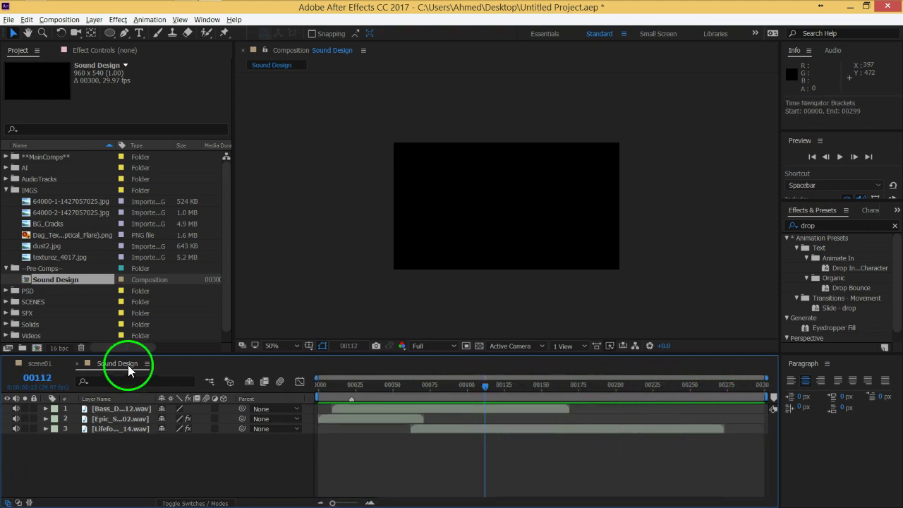
Return to scene01 at frame 150, show only Camera 1's Position, and open the camera tools flyout.
{"action": "left_click", "coordinate": [47, 365]}
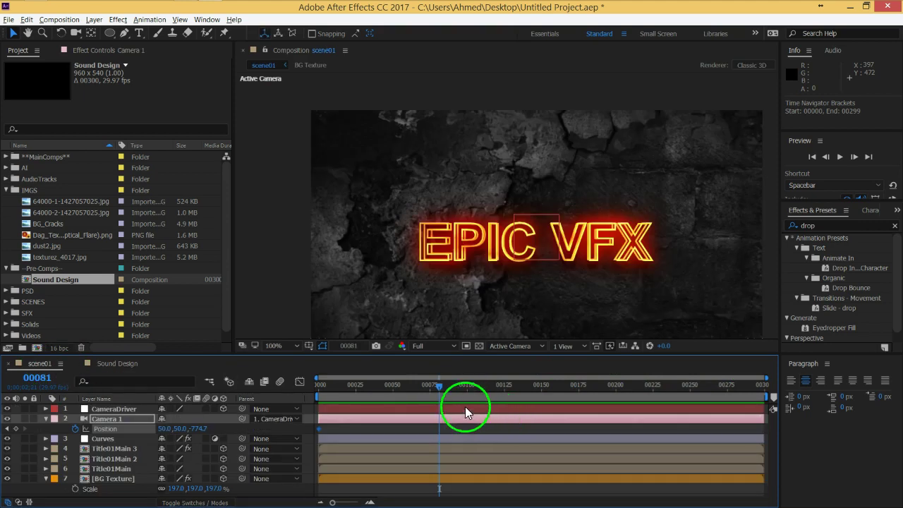
{"action": "left_click_drag", "start_coordinate": [443, 386], "coordinate": [544, 390]}
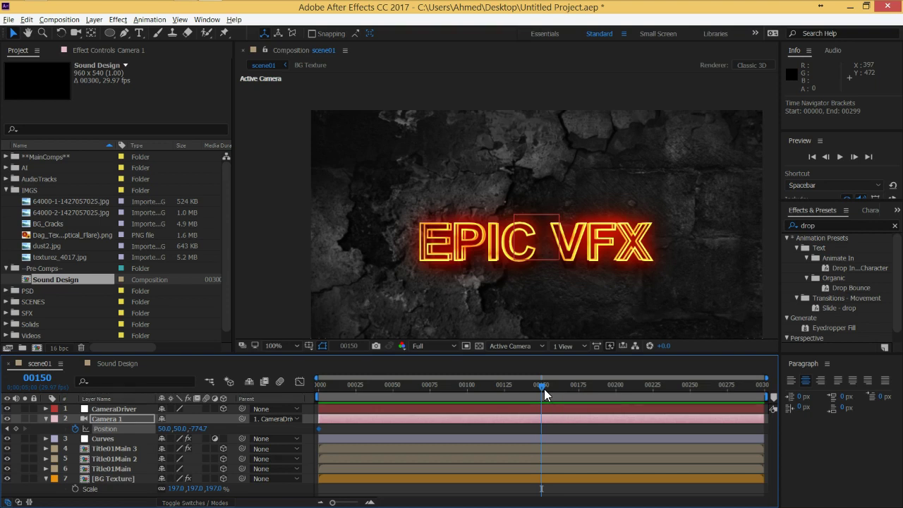
{"action": "left_click", "coordinate": [117, 438]}
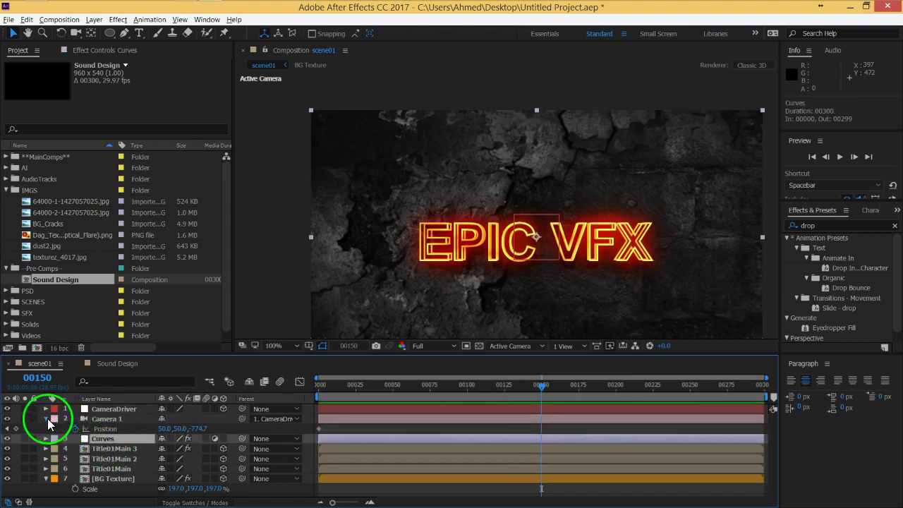
{"action": "left_click", "coordinate": [46, 418]}
{"action": "left_click", "coordinate": [109, 420]}
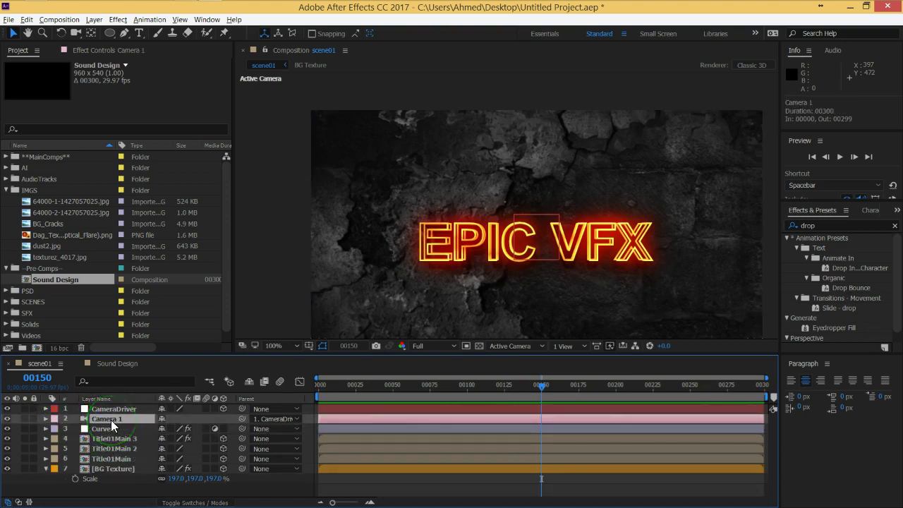
{"action": "key", "text": "p"}
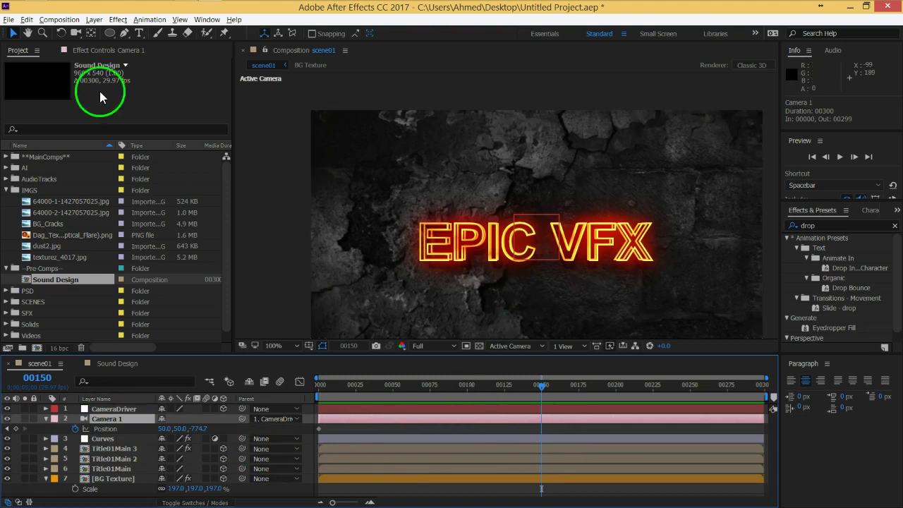
{"action": "mouse_move", "coordinate": [76, 32]}
{"action": "left_mouse_down"}
{"action": "mouse_move", "coordinate": [105, 45]}
{"action": "mouse_move", "coordinate": [124, 74]}
{"action": "mouse_move", "coordinate": [129, 48]}
{"action": "left_mouse_up"}
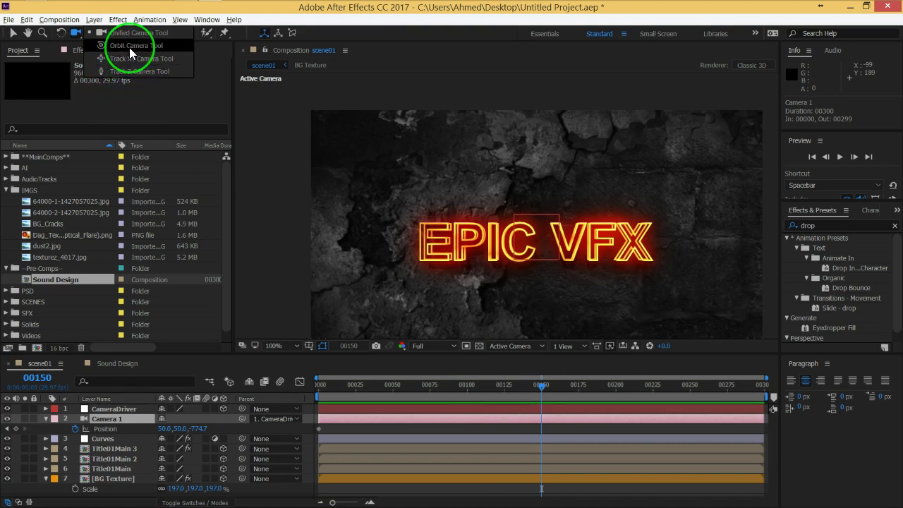
Dolly Camera 1 back with the Track Z Camera Tool to Z -1230.7 at frame 150.
{"action": "mouse_move", "coordinate": [129, 47]}
{"action": "left_mouse_down"}
{"action": "mouse_move", "coordinate": [119, 46]}
{"action": "mouse_move", "coordinate": [142, 91]}
{"action": "mouse_move", "coordinate": [129, 71]}
{"action": "left_mouse_up"}
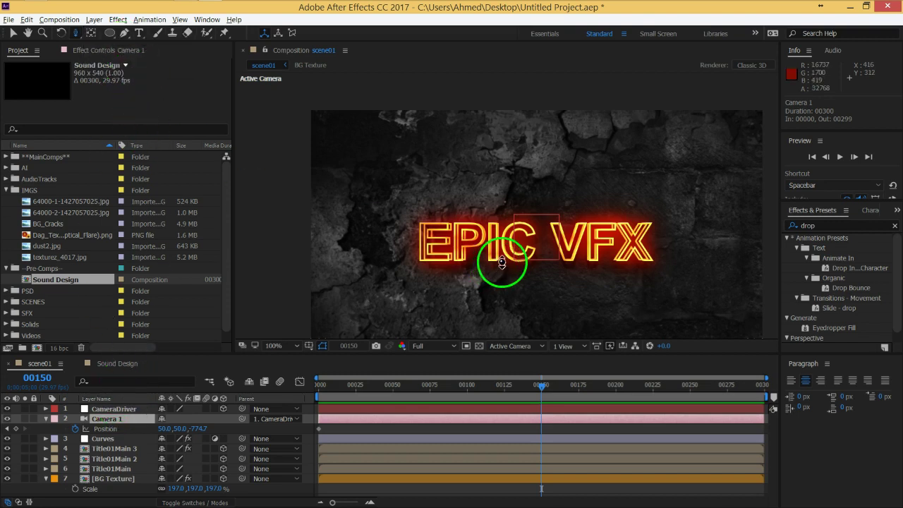
{"action": "mouse_move", "coordinate": [522, 201]}
{"action": "left_mouse_down"}
{"action": "mouse_move", "coordinate": [526, 305]}
{"action": "mouse_move", "coordinate": [554, 308]}
{"action": "left_mouse_up"}
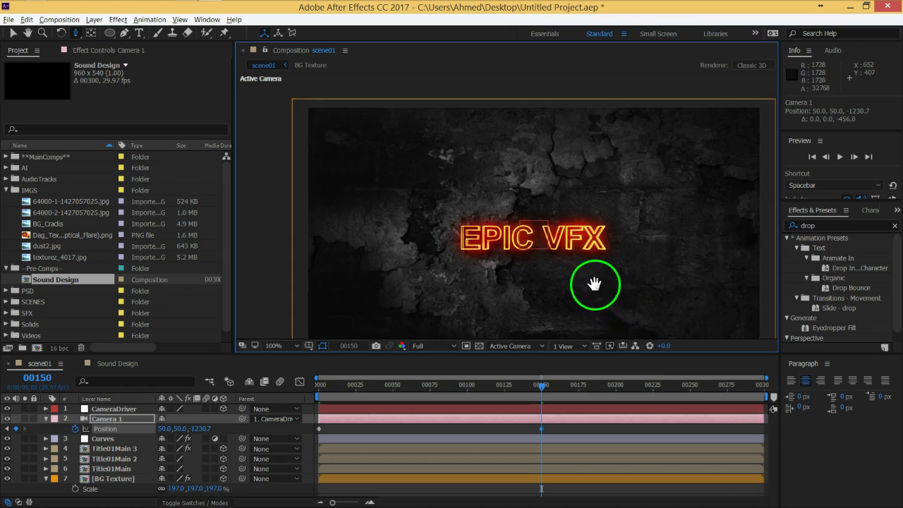
{"action": "left_click_drag", "start_coordinate": [585, 282], "coordinate": [625, 242]}
{"action": "left_click_drag", "start_coordinate": [592, 194], "coordinate": [609, 195]}
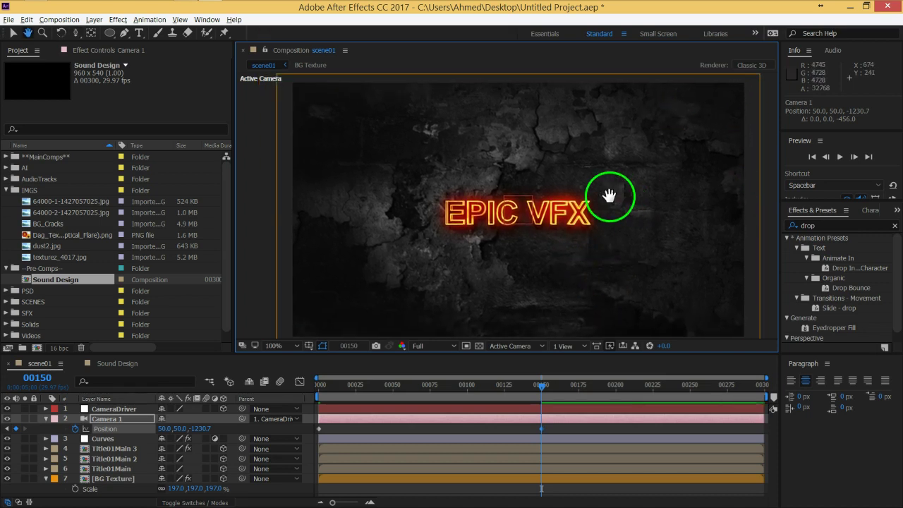
Return to frame 0 and RAM-preview the slow camera pull-back.
{"action": "left_click", "coordinate": [450, 412]}
{"action": "left_click_drag", "start_coordinate": [370, 388], "coordinate": [278, 392]}
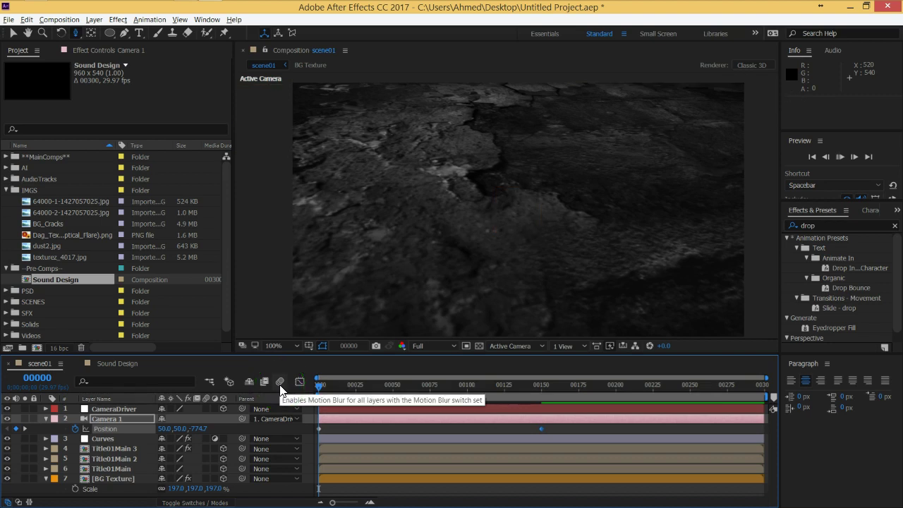
{"action": "left_click", "coordinate": [426, 486]}
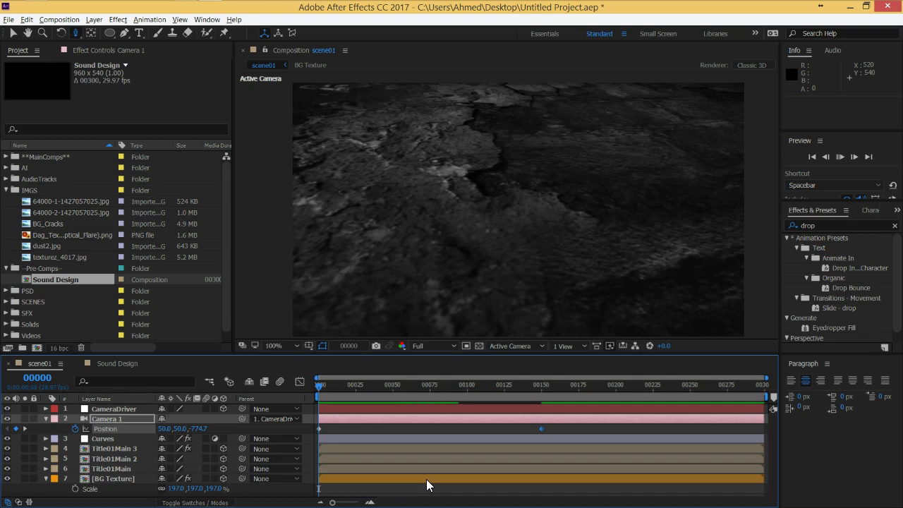
{"action": "key", "text": "space"}
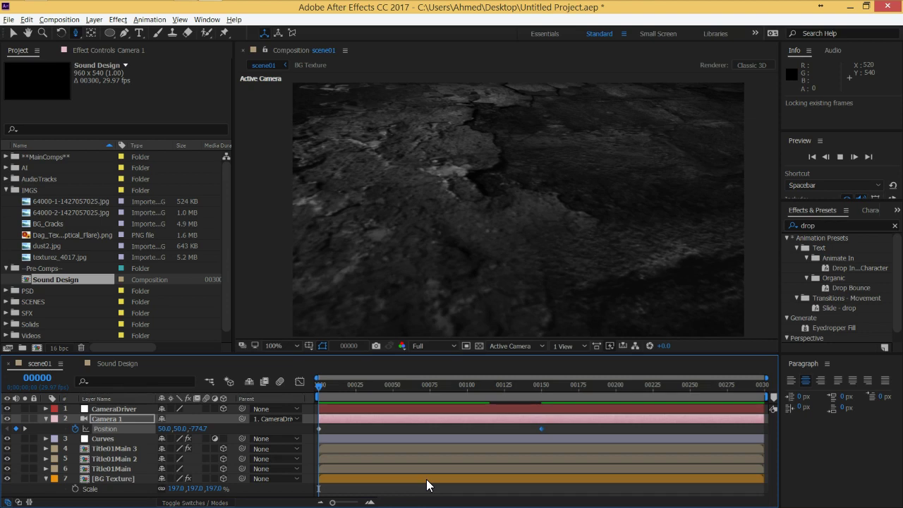
Scrub through Camera 1's fly-in toward EPIC VFX, return to frame 0 and collapse Camera 1.
{"action": "mouse_move", "coordinate": [365, 395]}
{"action": "left_mouse_down"}
{"action": "mouse_move", "coordinate": [324, 393]}
{"action": "mouse_move", "coordinate": [542, 421]}
{"action": "left_mouse_up"}
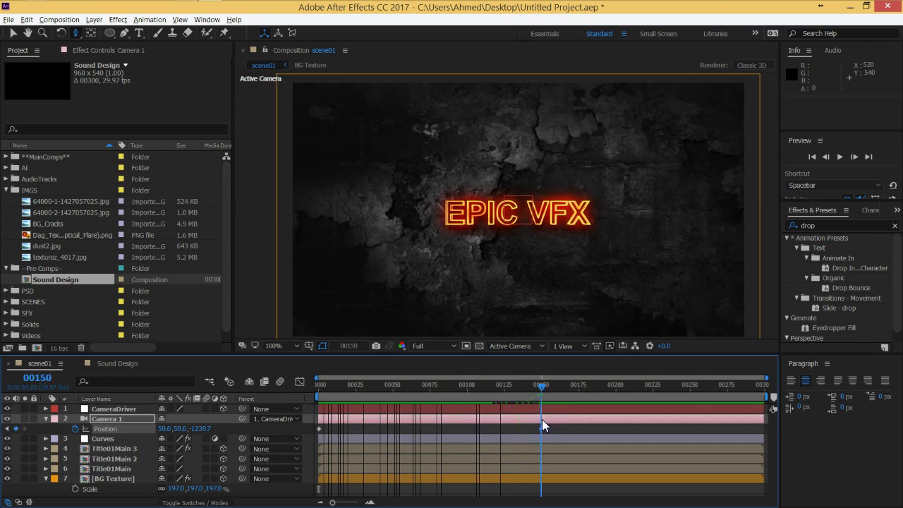
{"action": "mouse_move", "coordinate": [542, 420]}
{"action": "left_mouse_down"}
{"action": "mouse_move", "coordinate": [286, 415]}
{"action": "mouse_move", "coordinate": [337, 418]}
{"action": "mouse_move", "coordinate": [330, 416]}
{"action": "left_mouse_up"}
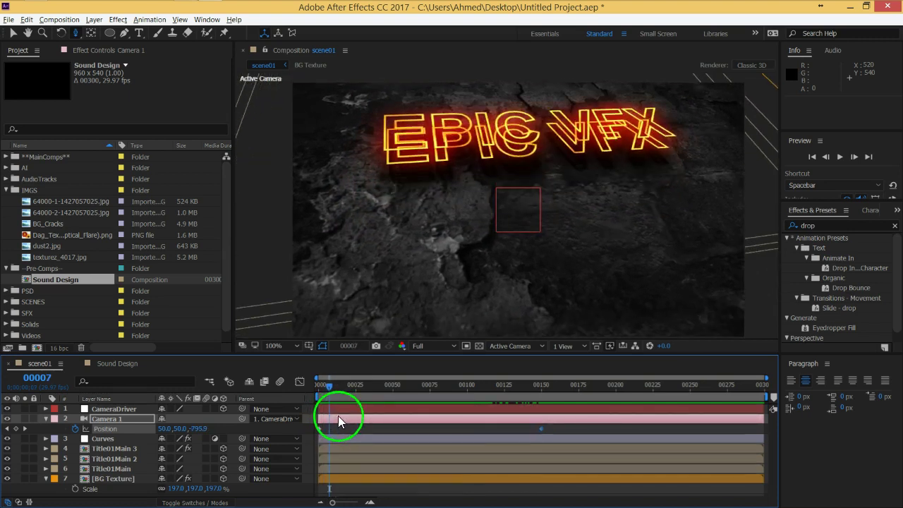
{"action": "left_click", "coordinate": [317, 385]}
{"action": "left_click_drag", "start_coordinate": [316, 386], "coordinate": [328, 388]}
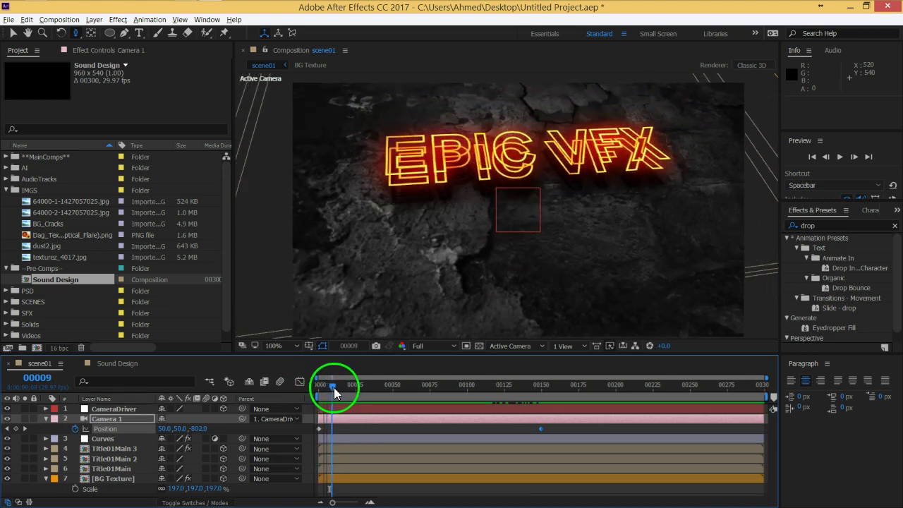
{"action": "left_click_drag", "start_coordinate": [328, 388], "coordinate": [328, 387]}
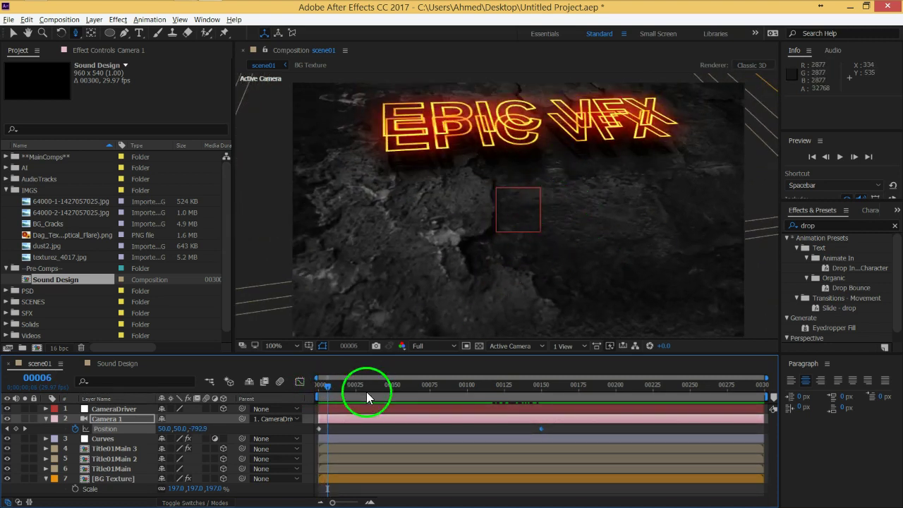
{"action": "left_click_drag", "start_coordinate": [326, 386], "coordinate": [297, 390]}
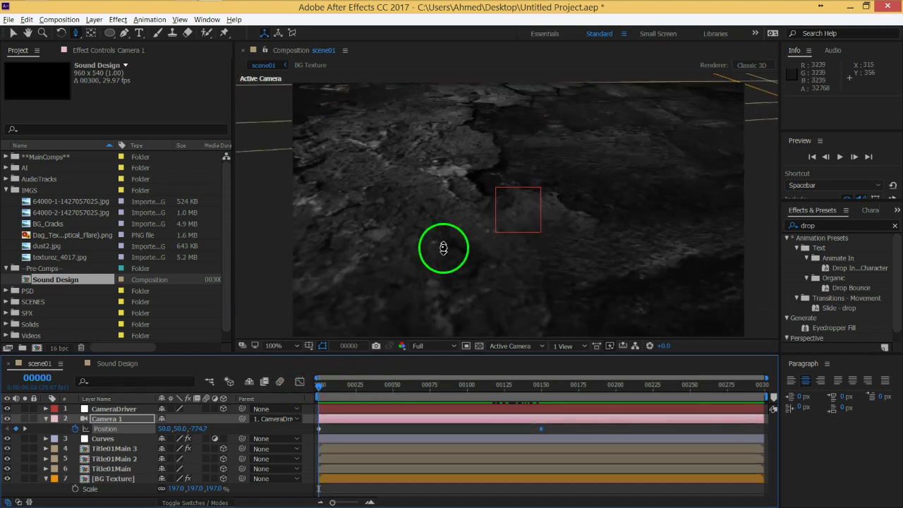
{"action": "left_click", "coordinate": [46, 419]}
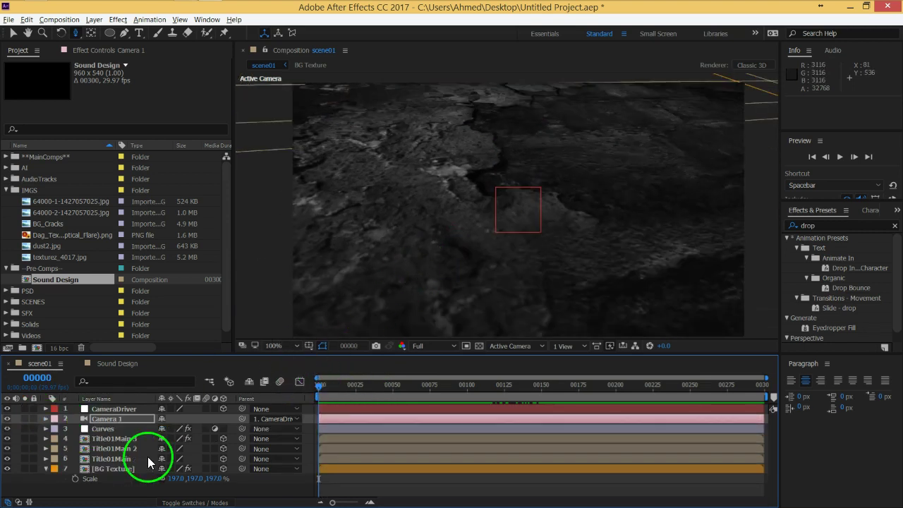
Collapse BG Texture to hide its Scale property and select Title01Main 3.
{"action": "left_click", "coordinate": [47, 469]}
{"action": "left_click", "coordinate": [113, 459]}
{"action": "key", "text": "ctrl+Up"}
{"action": "key", "text": "ctrl+Up"}
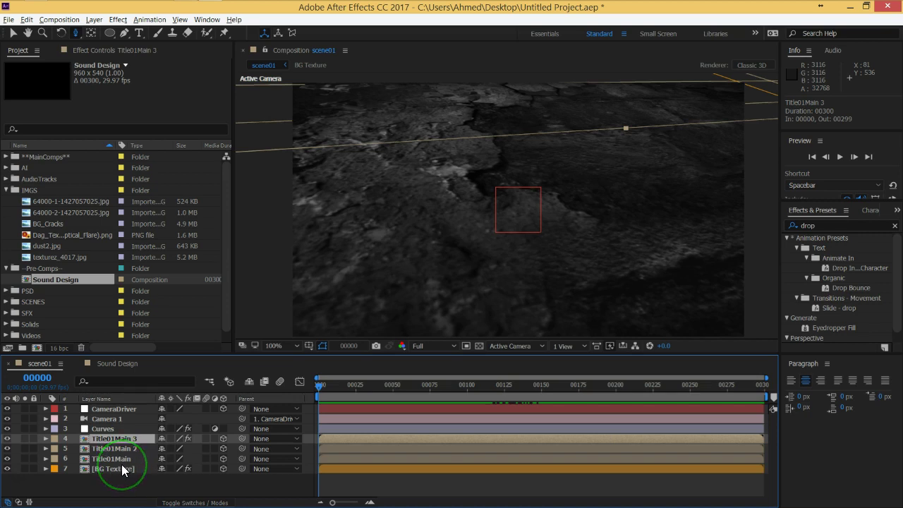
{"action": "mouse_move", "coordinate": [120, 464]}
{"action": "left_mouse_down"}
{"action": "mouse_move", "coordinate": [123, 440]}
{"action": "mouse_move", "coordinate": [124, 463]}
{"action": "left_mouse_up"}
{"action": "mouse_move", "coordinate": [99, 410]}
{"action": "left_mouse_down"}
{"action": "mouse_move", "coordinate": [99, 440]}
{"action": "mouse_move", "coordinate": [118, 472]}
{"action": "left_mouse_up"}
Create a new null layer and turn on its 3D switch.
{"action": "key", "text": "ctrl+alt+shift+y"}
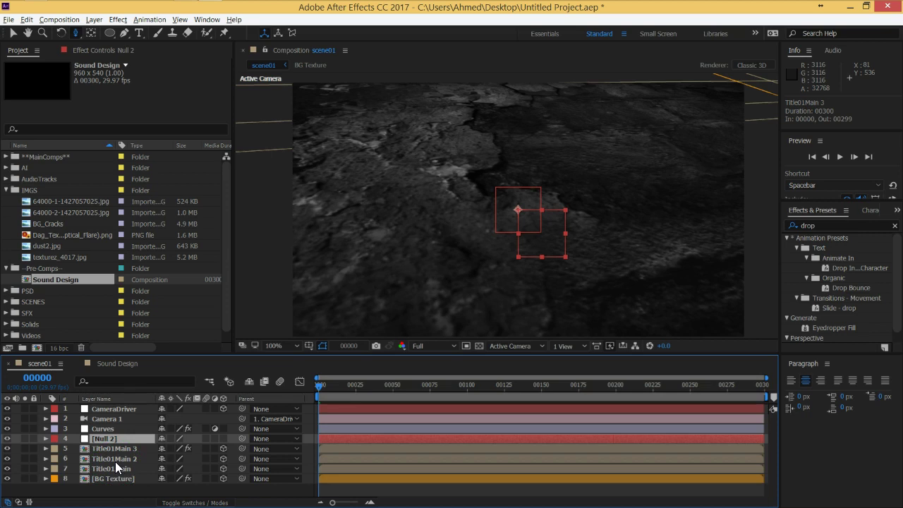
{"action": "left_click", "coordinate": [110, 440]}
{"action": "key", "text": "a"}
{"action": "left_click_drag", "start_coordinate": [171, 452], "coordinate": [223, 440]}
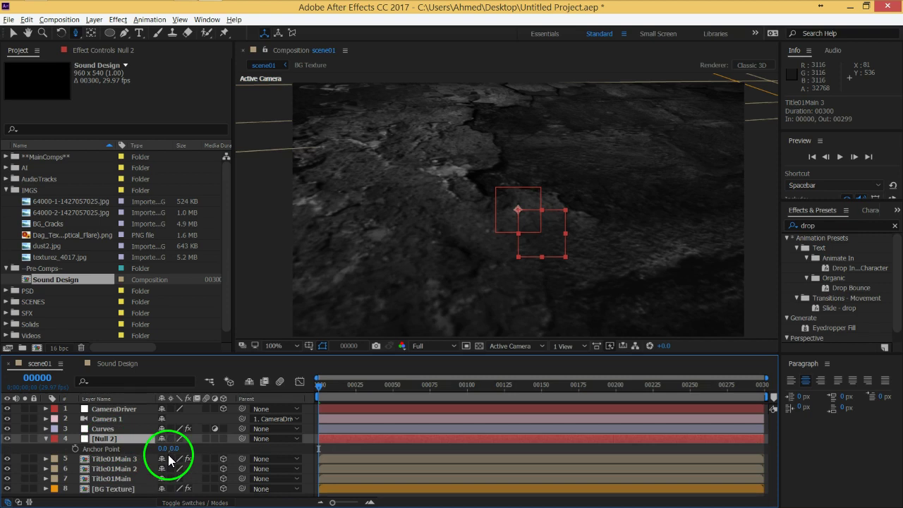
{"action": "left_click", "coordinate": [223, 439]}
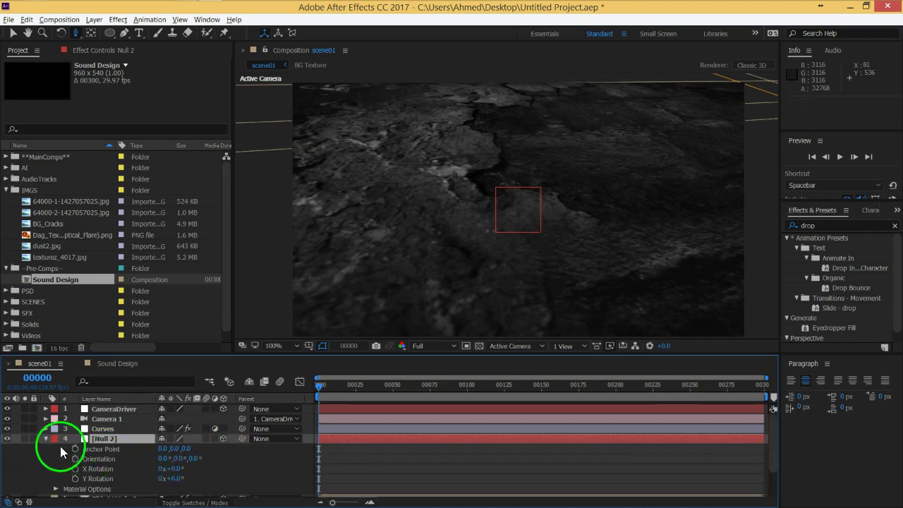
Set the null's Anchor Point to 50, 50, 0 and collapse its properties.
{"action": "key", "text": "a"}
{"action": "left_click", "coordinate": [172, 449]}
{"action": "type", "text": "50"}
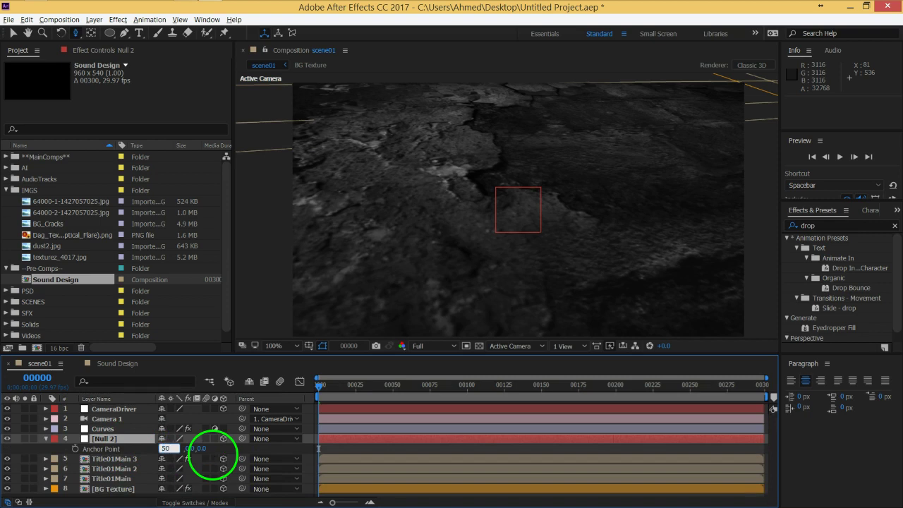
{"action": "key", "text": "Tab"}
{"action": "type", "text": "50"}
{"action": "key", "text": "Return"}
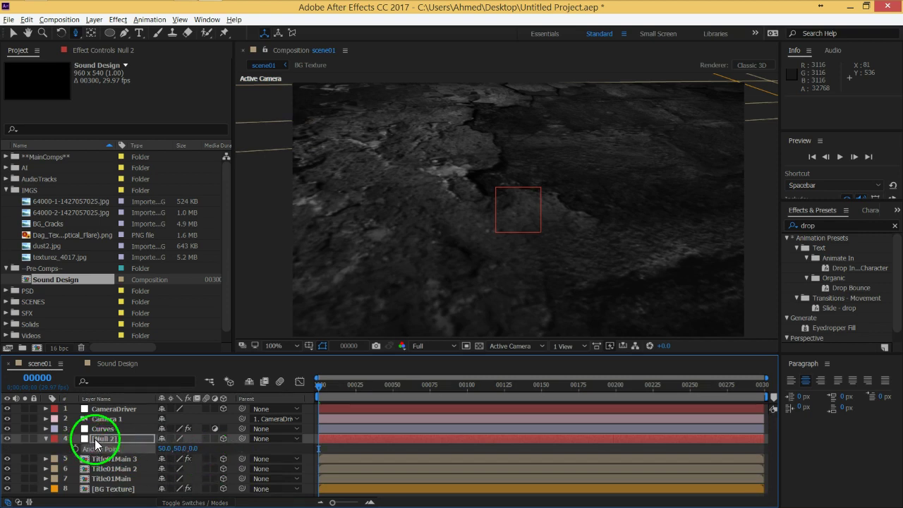
{"action": "left_click", "coordinate": [95, 439]}
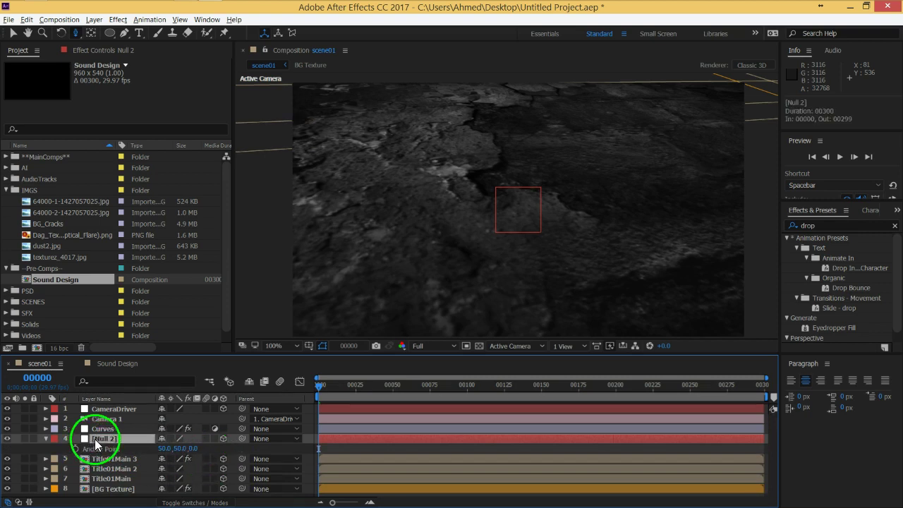
{"action": "left_click", "coordinate": [46, 439]}
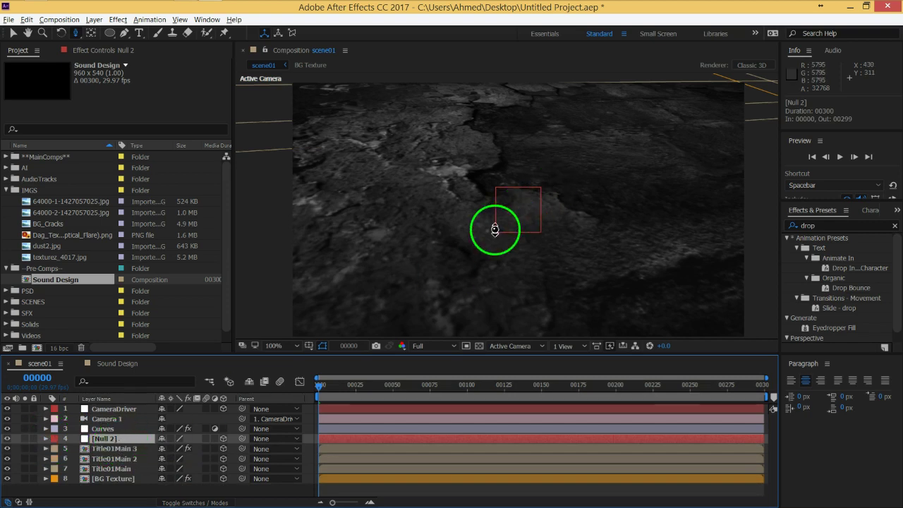
Go to frame 81, zoom and pan over the settled title, and reselect the null.
{"action": "scroll", "coordinate": [497, 226], "scroll_direction": "down", "scroll_amount": 2}
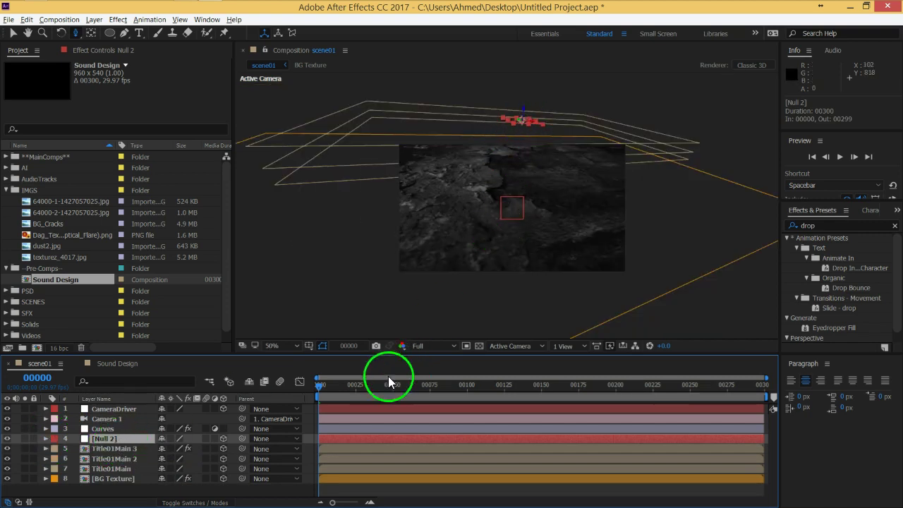
{"action": "left_click", "coordinate": [323, 384]}
{"action": "left_click_drag", "start_coordinate": [340, 386], "coordinate": [439, 387]}
{"action": "scroll", "coordinate": [520, 181], "scroll_direction": "up", "scroll_amount": 2}
{"action": "scroll", "coordinate": [515, 201], "scroll_direction": "up", "scroll_amount": 2}
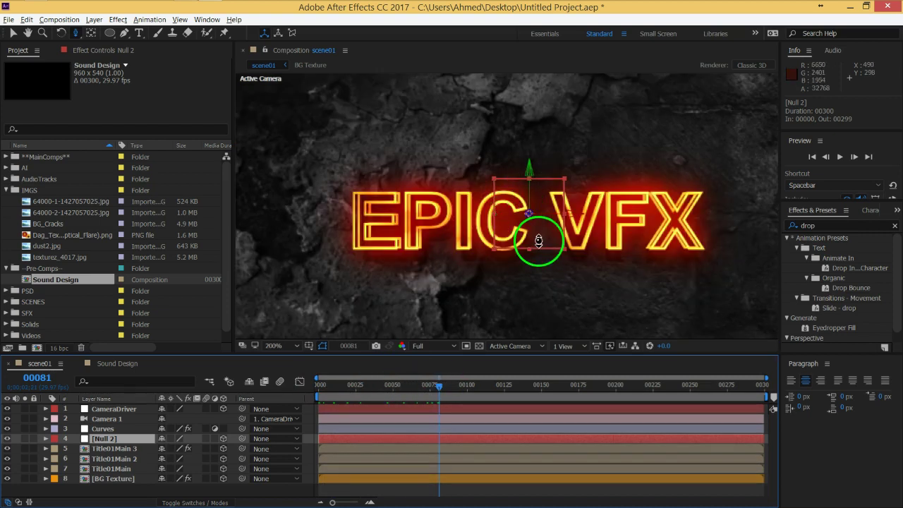
{"action": "left_click_drag", "start_coordinate": [534, 252], "coordinate": [525, 227]}
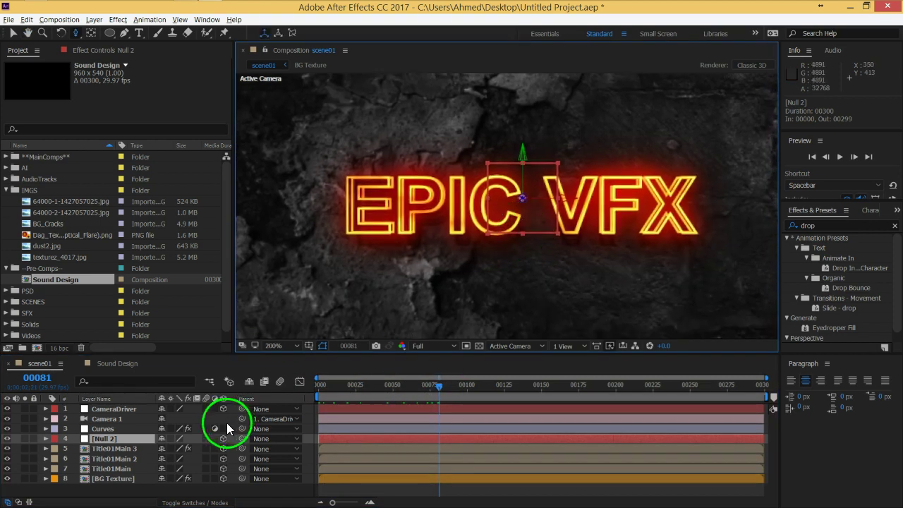
{"action": "left_click", "coordinate": [113, 441]}
Rename Null 2 to TitleMover.
{"action": "key", "text": "Return"}
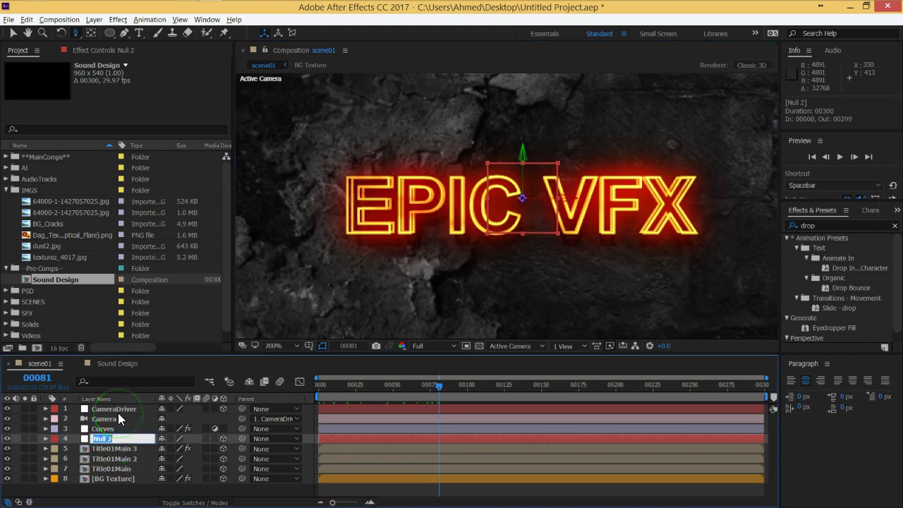
{"action": "type", "text": "TitleMover"}
{"action": "key", "text": "Return"}
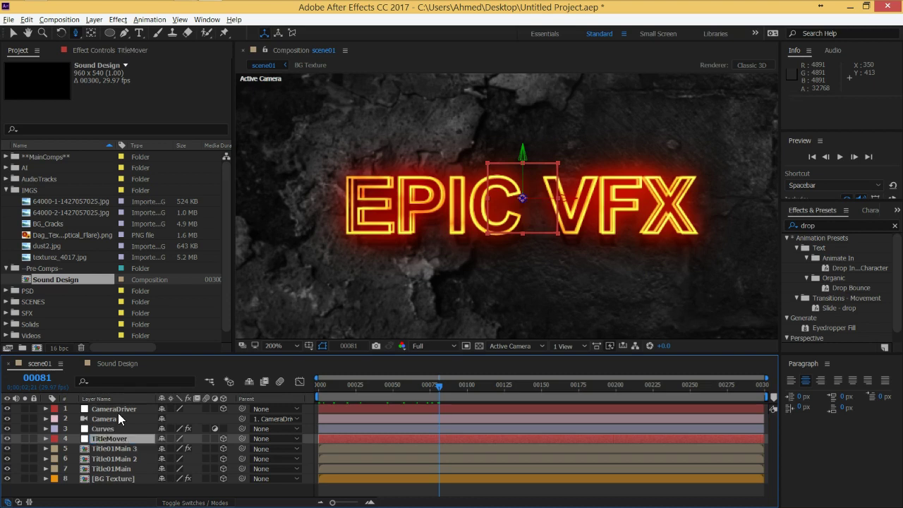
Parent Title01Main, Title01Main 2 and Title01Main 3 to TitleMover, then reselect TitleMover.
{"action": "left_click", "coordinate": [117, 468]}
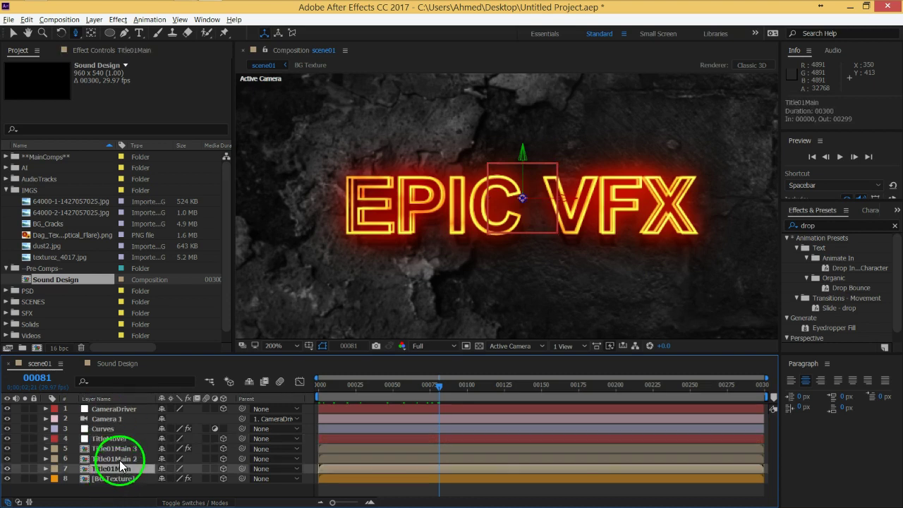
{"action": "left_click", "coordinate": [116, 459], "text": "ctrl"}
{"action": "left_click", "coordinate": [120, 448], "text": "ctrl"}
{"action": "left_click_drag", "start_coordinate": [241, 449], "coordinate": [107, 446]}
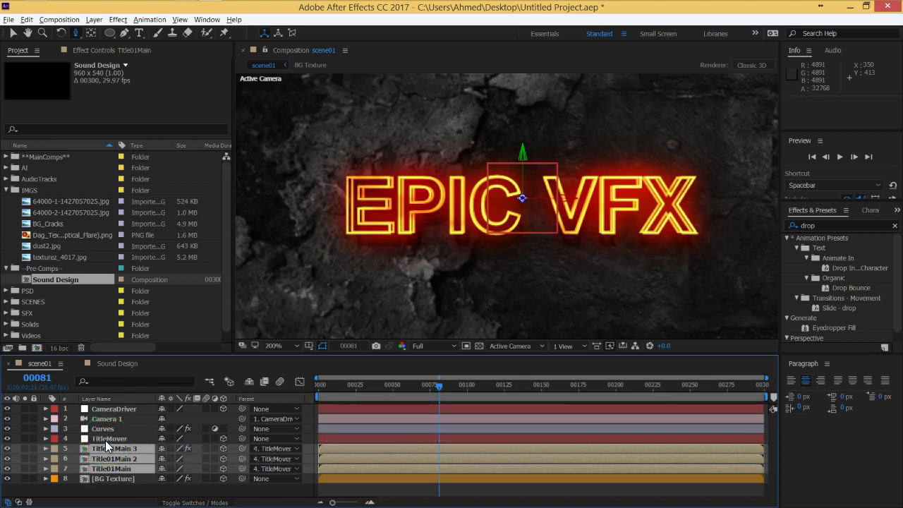
{"action": "scroll", "coordinate": [484, 276], "scroll_direction": "down", "scroll_amount": 2}
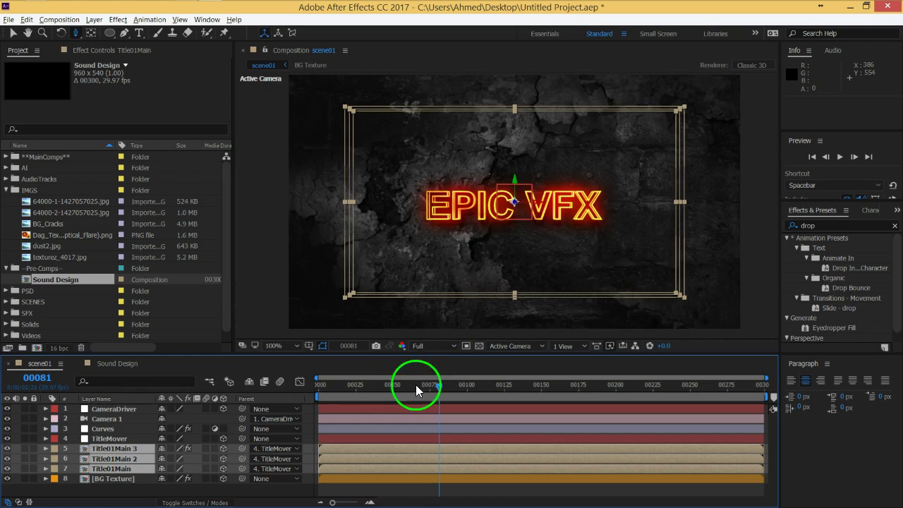
{"action": "left_click", "coordinate": [114, 439]}
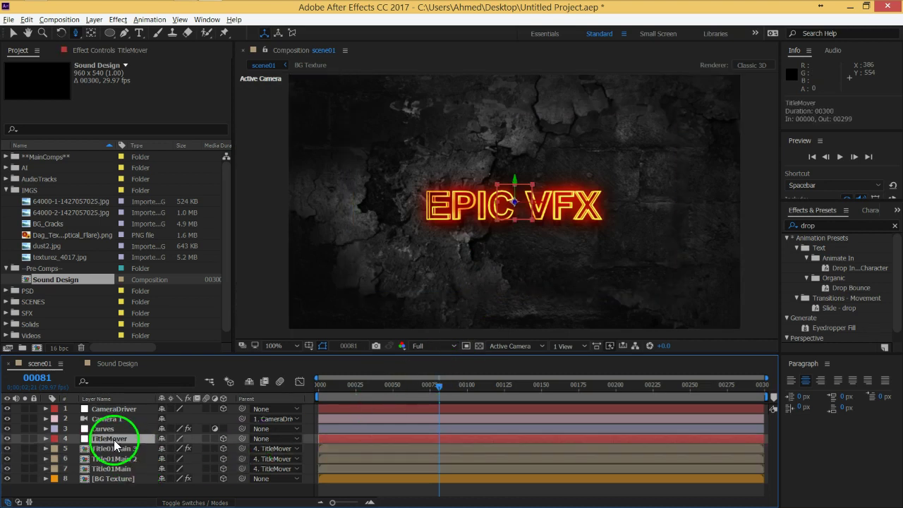
{"action": "left_click", "coordinate": [13, 33]}
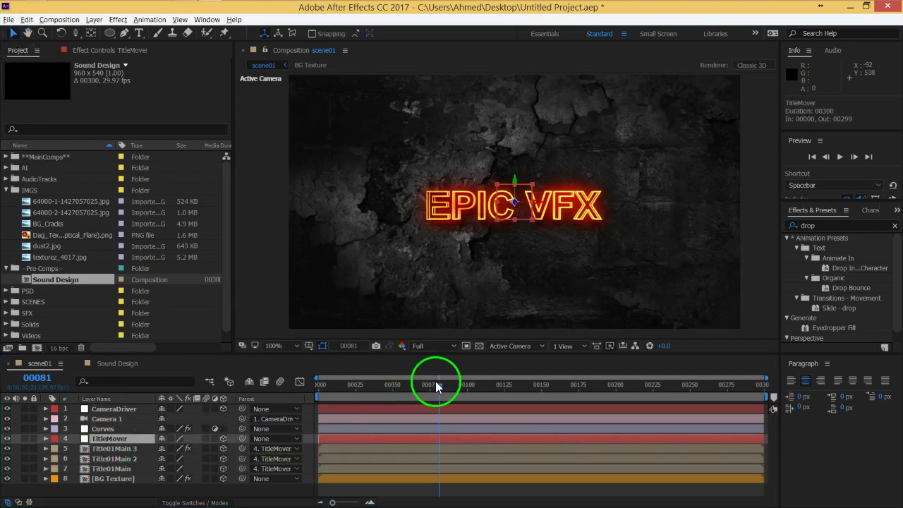
Keyframe TitleMover's Position at its rest value 480, 270, 0 at frame 22.
{"action": "left_click_drag", "start_coordinate": [412, 385], "coordinate": [323, 390]}
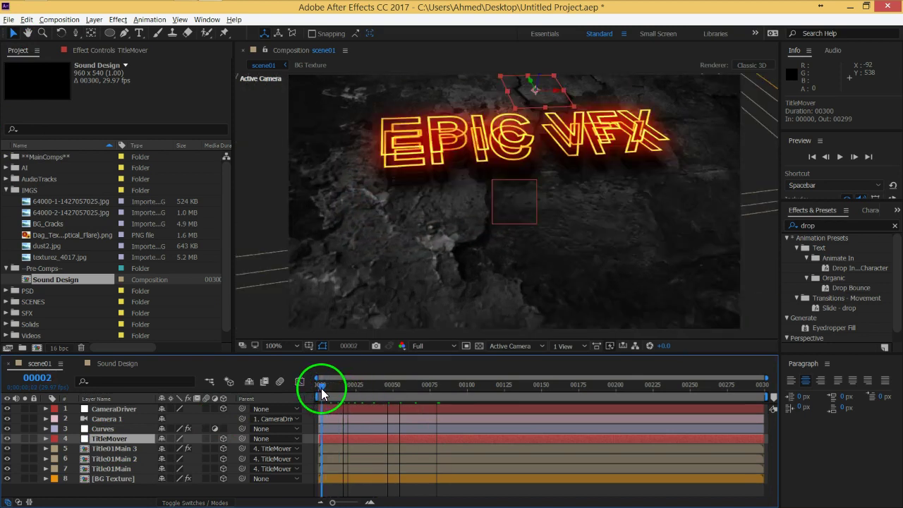
{"action": "left_click_drag", "start_coordinate": [321, 388], "coordinate": [314, 389]}
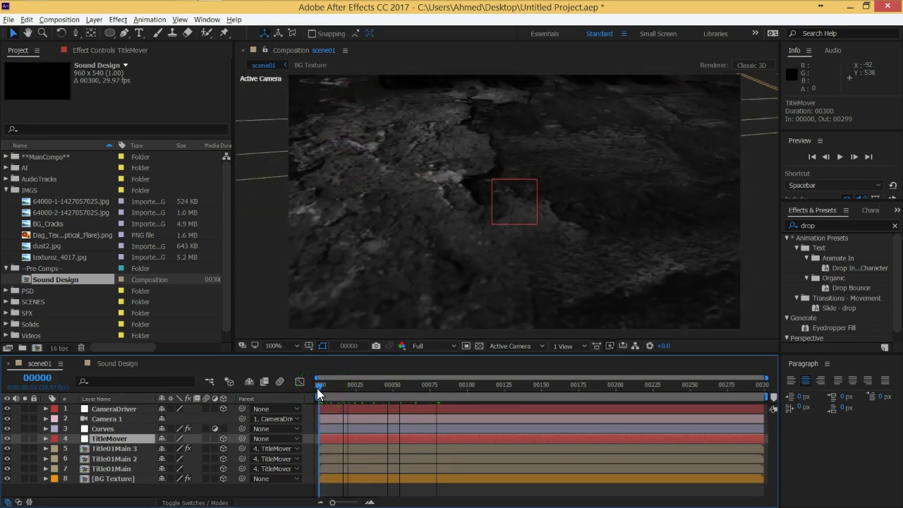
{"action": "key", "text": "space"}
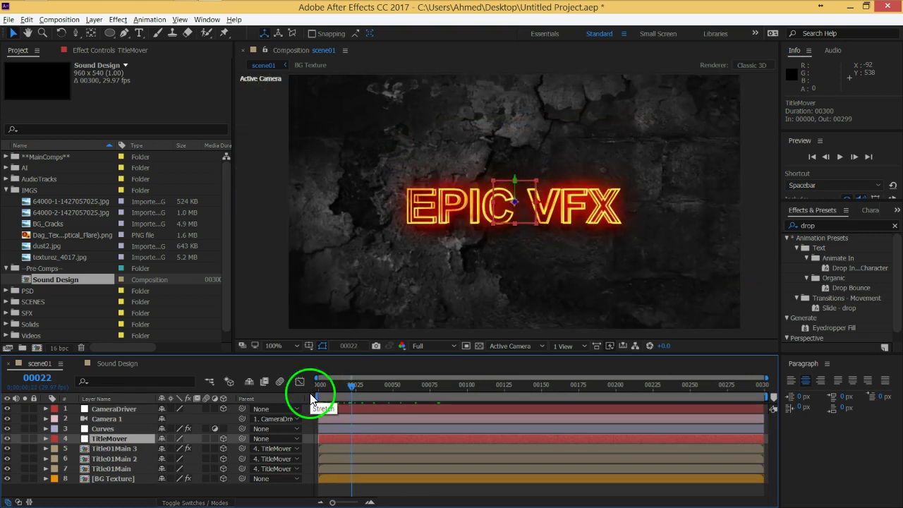
{"action": "key", "text": "p"}
{"action": "left_click", "coordinate": [74, 449]}
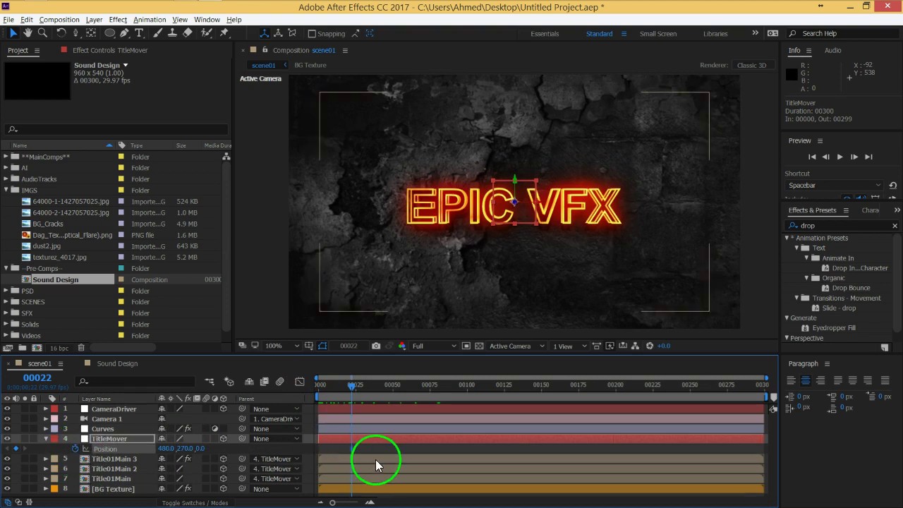
At frame 0, push TitleMover back to Z -231.3 and scrub through the move.
{"action": "left_click_drag", "start_coordinate": [350, 386], "coordinate": [315, 386]}
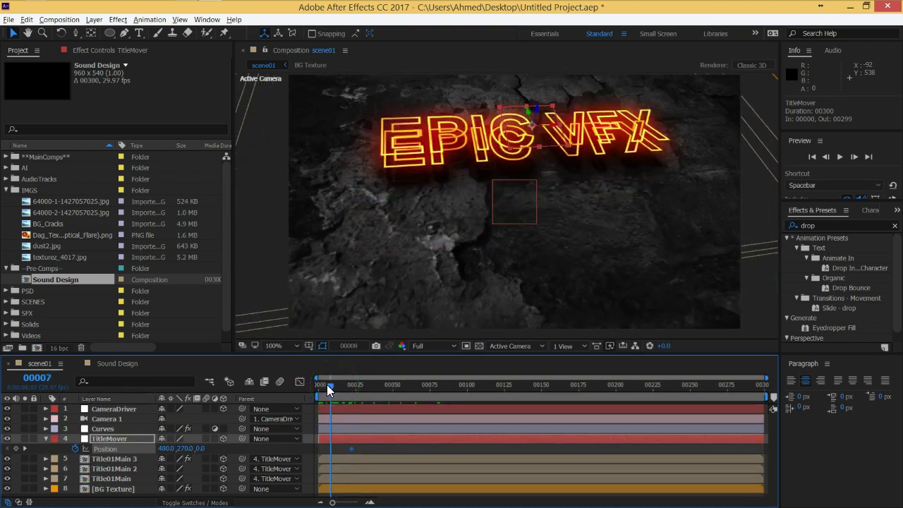
{"action": "scroll", "coordinate": [423, 242], "scroll_direction": "down", "scroll_amount": 2}
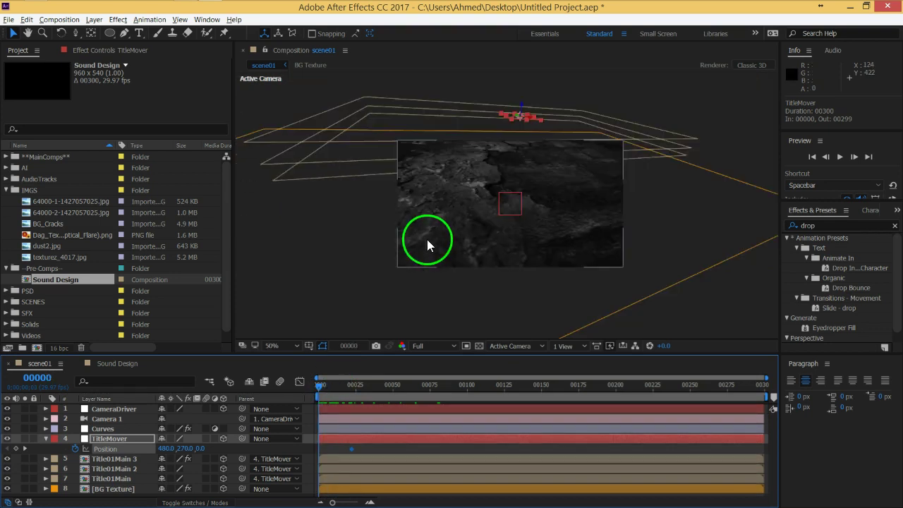
{"action": "left_click_drag", "start_coordinate": [503, 143], "coordinate": [512, 85]}
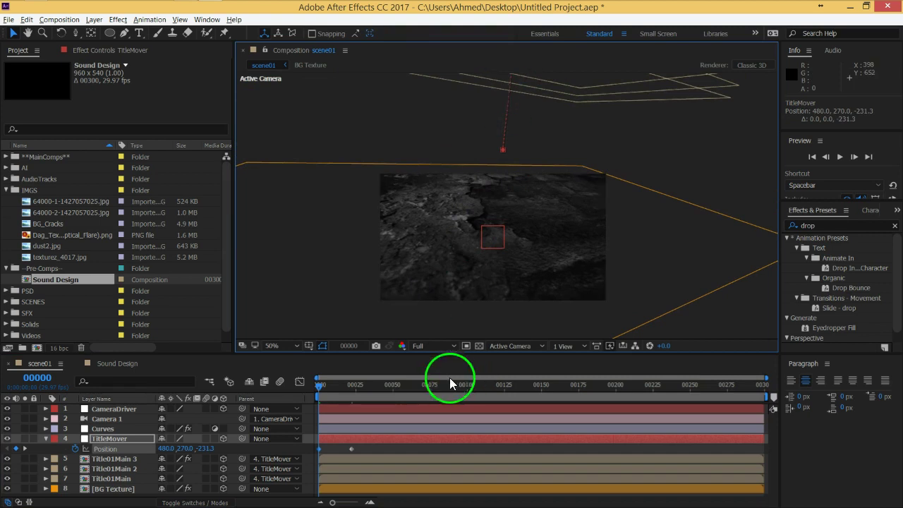
{"action": "scroll", "coordinate": [451, 289], "scroll_direction": "up", "scroll_amount": 2}
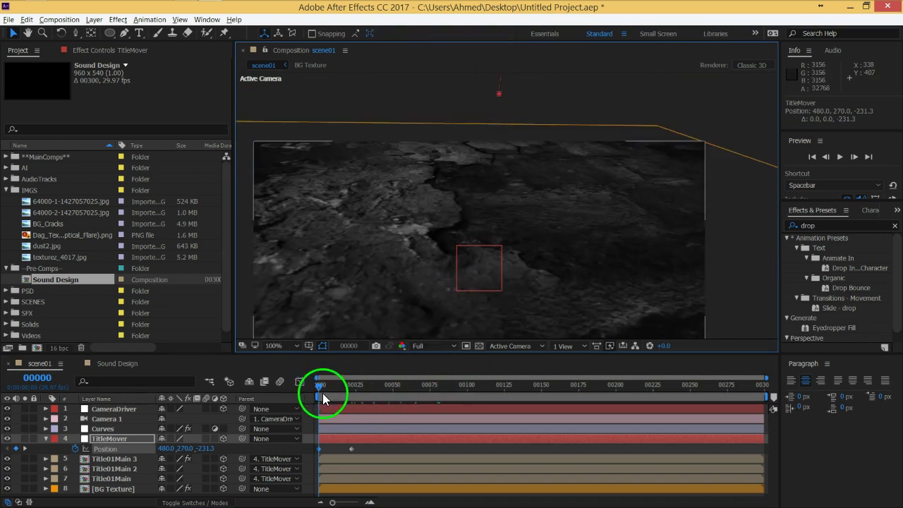
{"action": "mouse_move", "coordinate": [319, 387]}
{"action": "left_mouse_down"}
{"action": "mouse_move", "coordinate": [366, 390]}
{"action": "mouse_move", "coordinate": [338, 396]}
{"action": "left_mouse_up"}
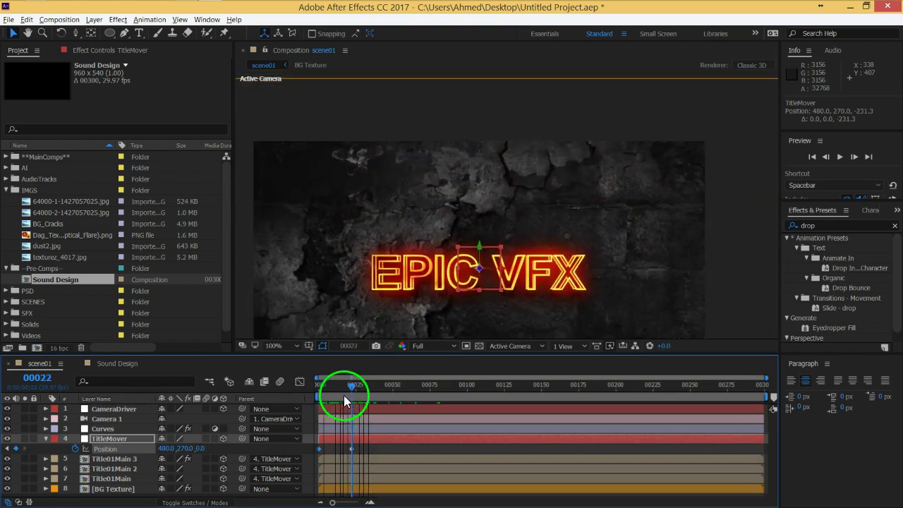
{"action": "left_click_drag", "start_coordinate": [338, 396], "coordinate": [335, 398]}
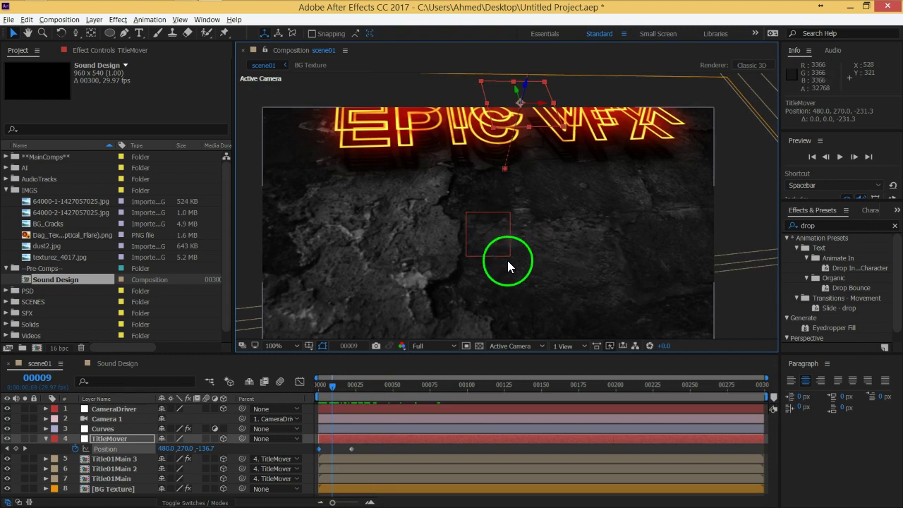
{"action": "mouse_move", "coordinate": [332, 386]}
{"action": "left_mouse_down"}
{"action": "mouse_move", "coordinate": [317, 387]}
{"action": "mouse_move", "coordinate": [345, 391]}
{"action": "mouse_move", "coordinate": [309, 396]}
{"action": "left_mouse_up"}
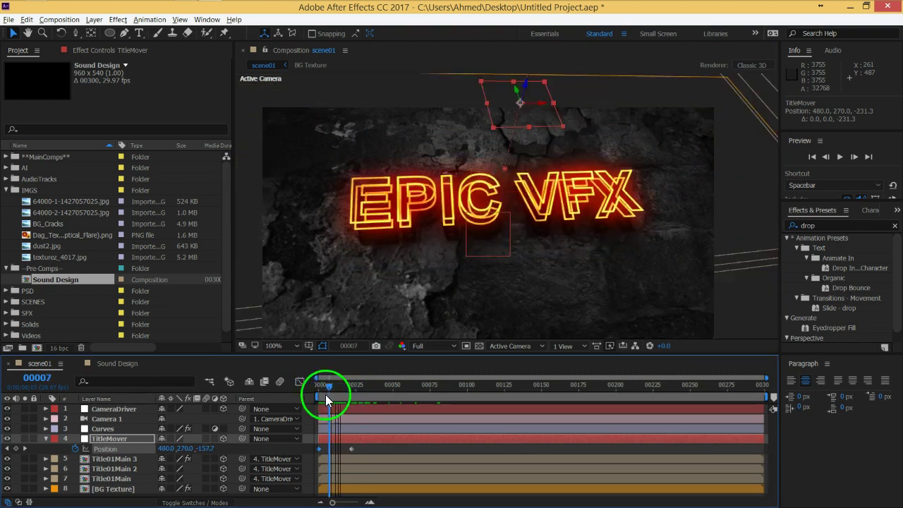
Apply Easy Ease to both TitleMover Position keyframes.
{"action": "left_click", "coordinate": [362, 451]}
{"action": "left_click_drag", "start_coordinate": [363, 451], "coordinate": [318, 453]}
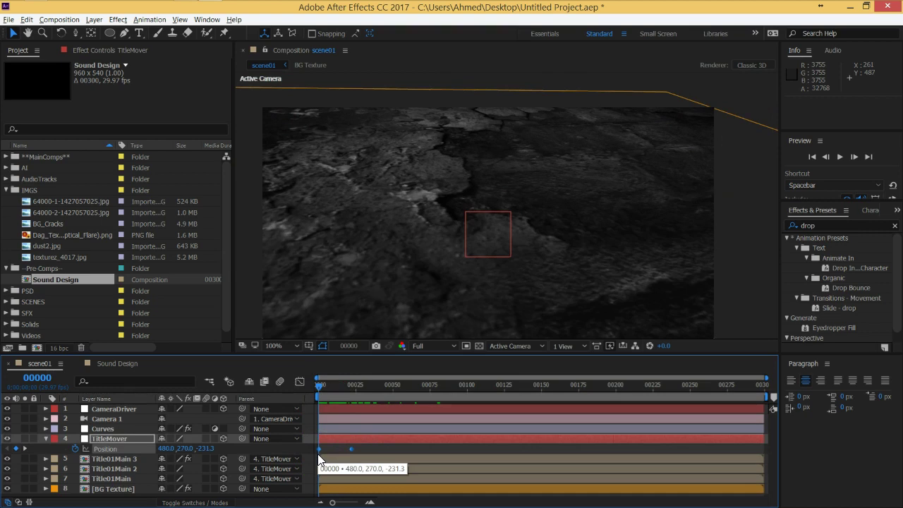
{"action": "key", "text": "F9"}
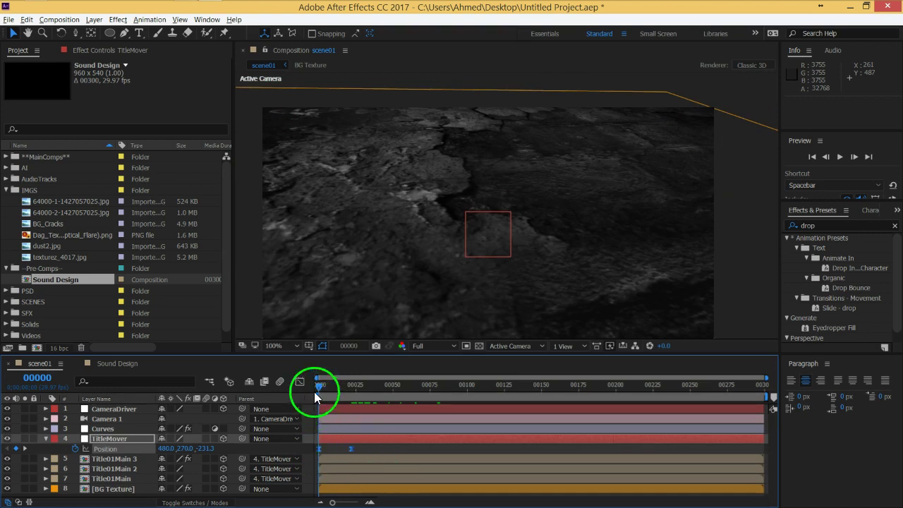
Drag TitleMover's speed-graph influence handles so the move peaks near 1123 px/sec around frame 18.
{"action": "left_click", "coordinate": [300, 381]}
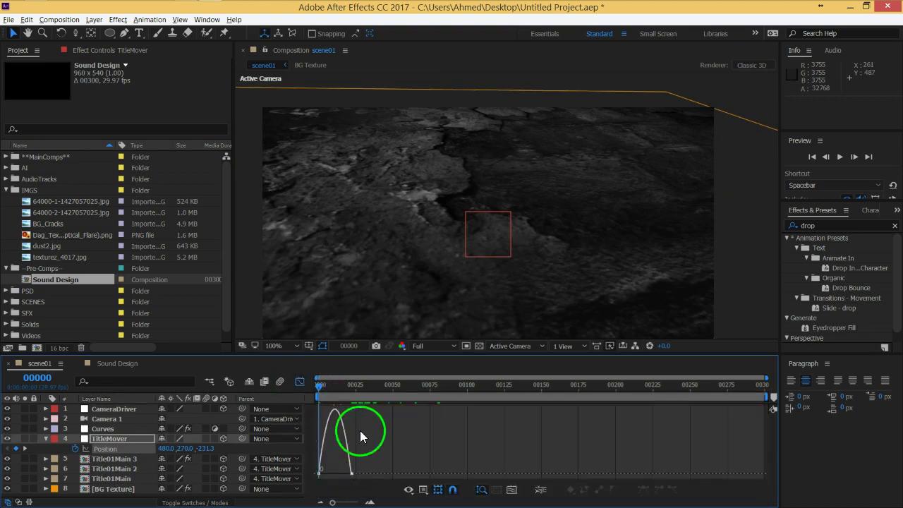
{"action": "left_click", "coordinate": [483, 491]}
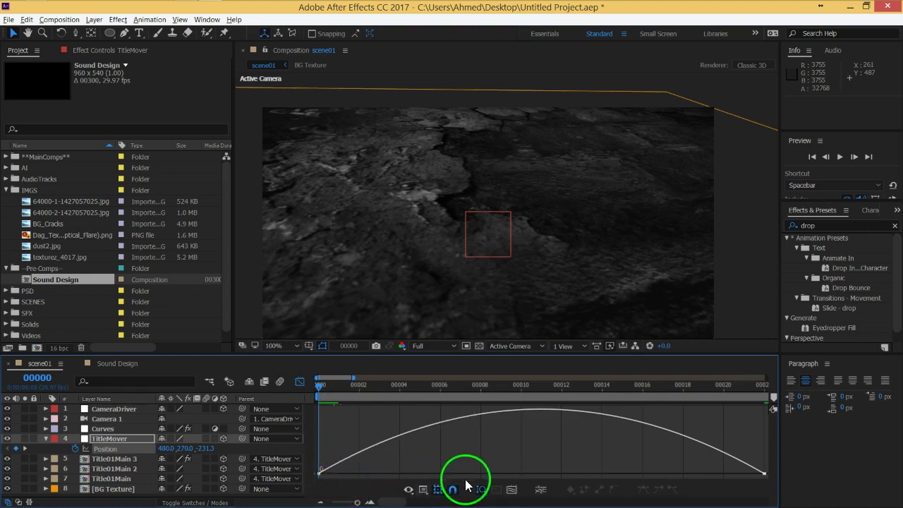
{"action": "left_click", "coordinate": [423, 489]}
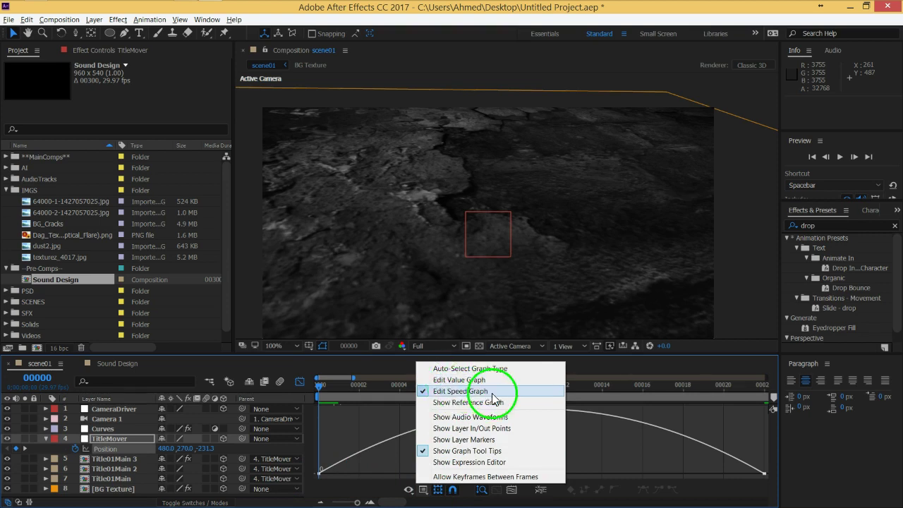
{"action": "left_click", "coordinate": [360, 434]}
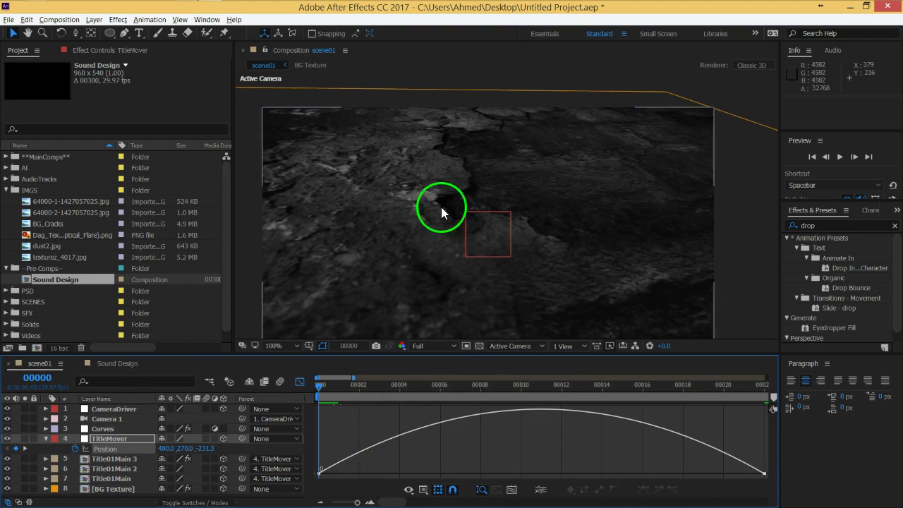
{"action": "left_click", "coordinate": [318, 471]}
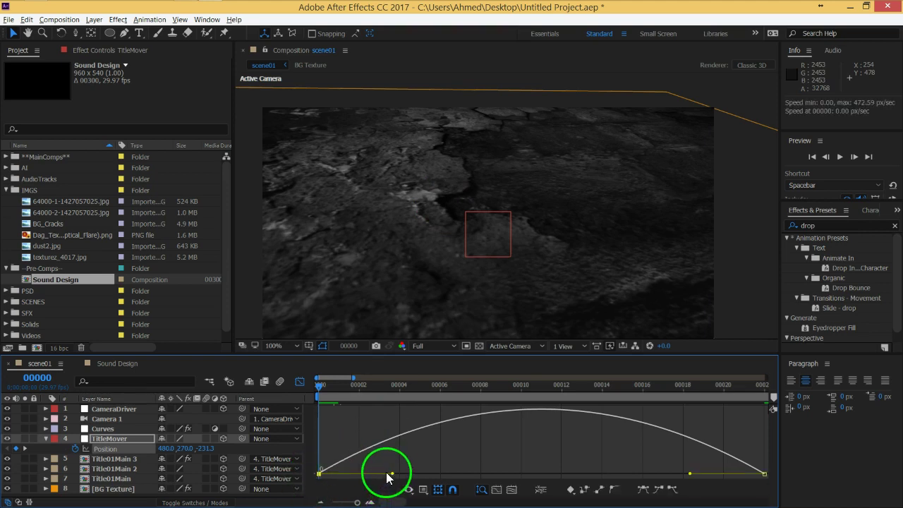
{"action": "left_click_drag", "start_coordinate": [391, 473], "coordinate": [519, 475]}
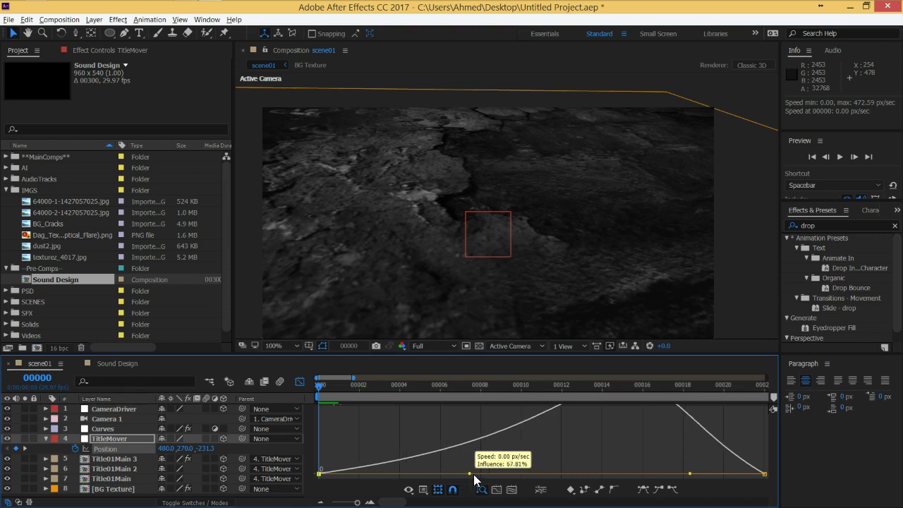
{"action": "left_click_drag", "start_coordinate": [622, 421], "coordinate": [667, 415]}
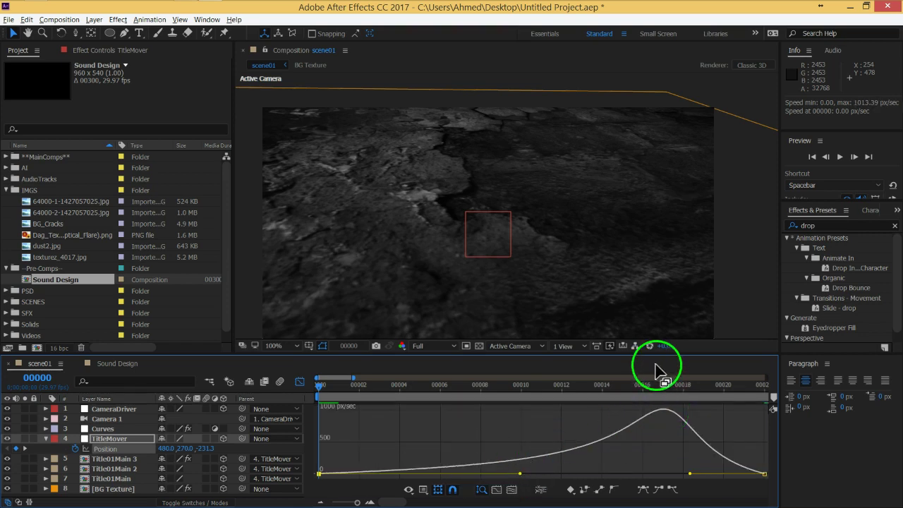
{"action": "left_click_drag", "start_coordinate": [520, 475], "coordinate": [477, 471]}
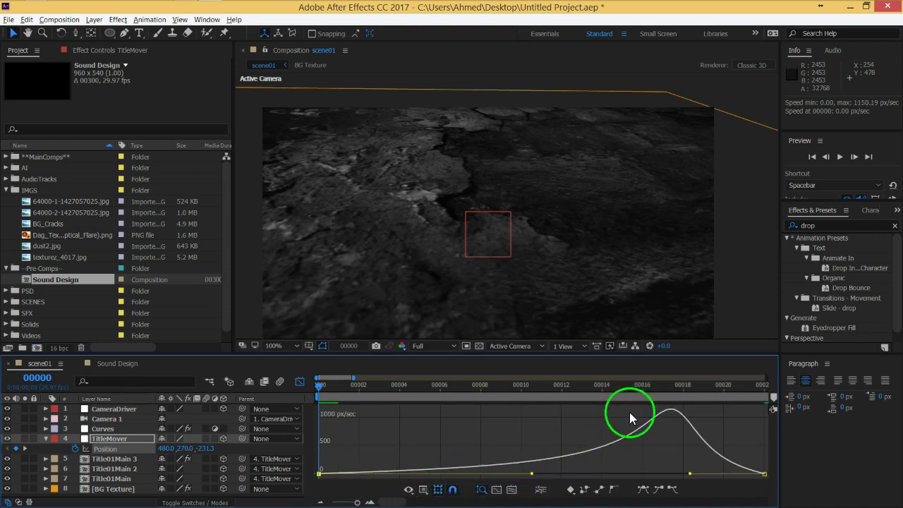
{"action": "mouse_move", "coordinate": [690, 475]}
{"action": "left_mouse_down"}
{"action": "mouse_move", "coordinate": [707, 474]}
{"action": "mouse_move", "coordinate": [698, 478]}
{"action": "left_mouse_up"}
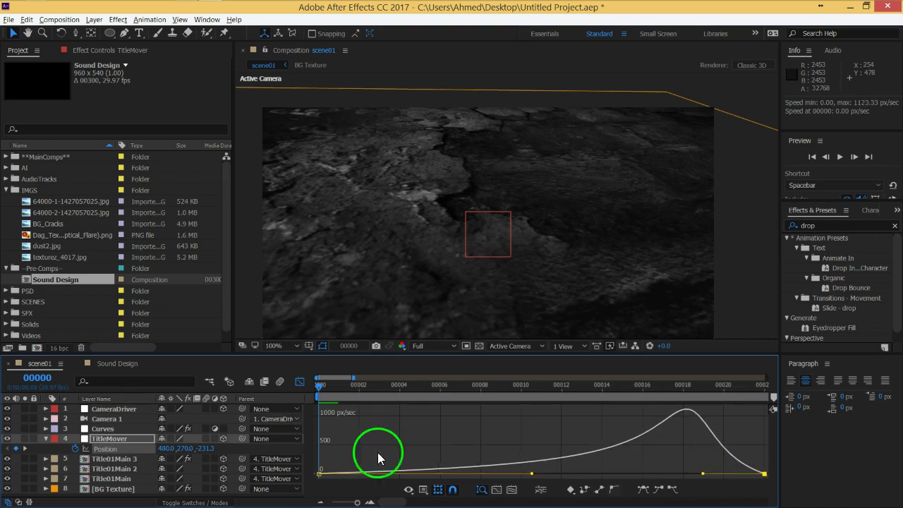
{"action": "left_click", "coordinate": [300, 381]}
Set the Work Area preview shortcut to Numpad 0 in the Preview options.
{"action": "left_click_drag", "start_coordinate": [357, 501], "coordinate": [332, 502]}
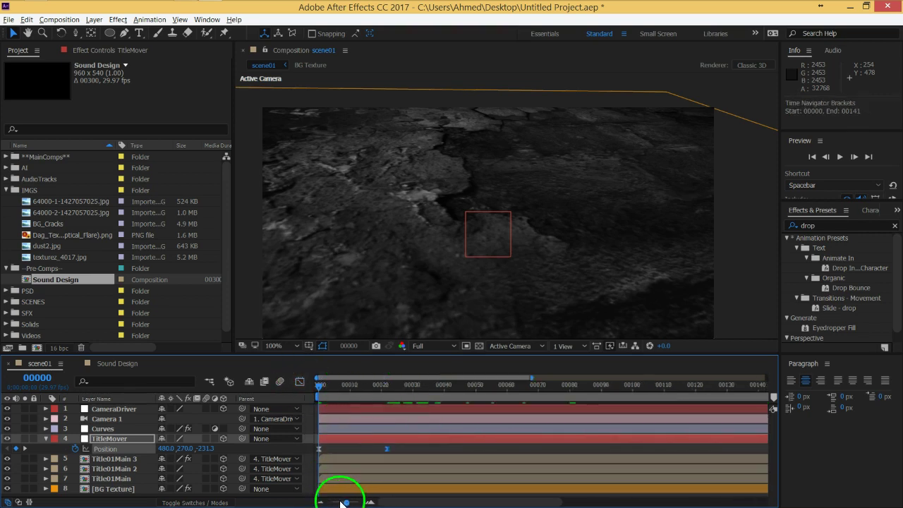
{"action": "key", "text": "space"}
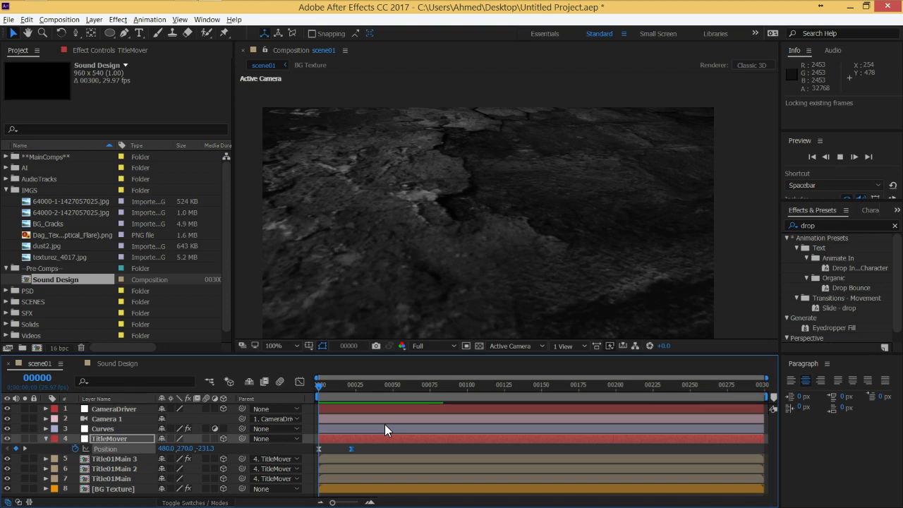
{"action": "left_click_drag", "start_coordinate": [842, 204], "coordinate": [831, 281]}
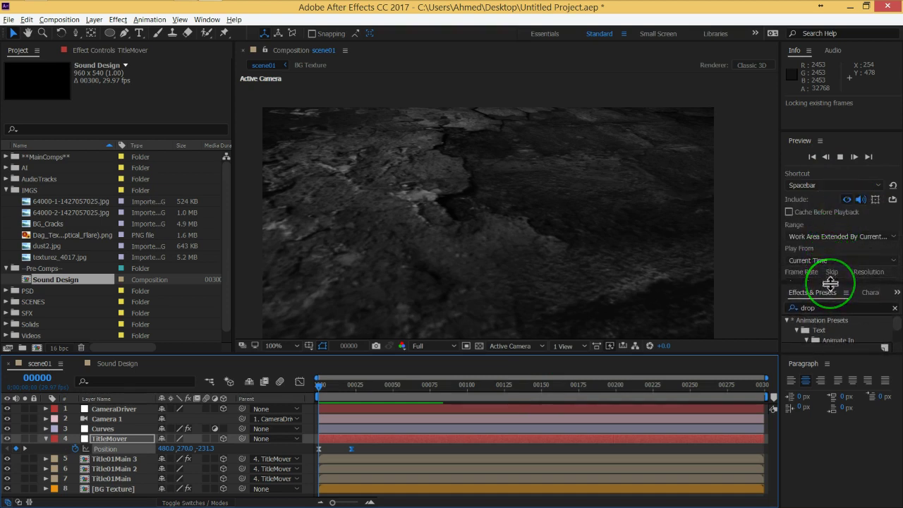
{"action": "left_click_drag", "start_coordinate": [830, 282], "coordinate": [832, 263]}
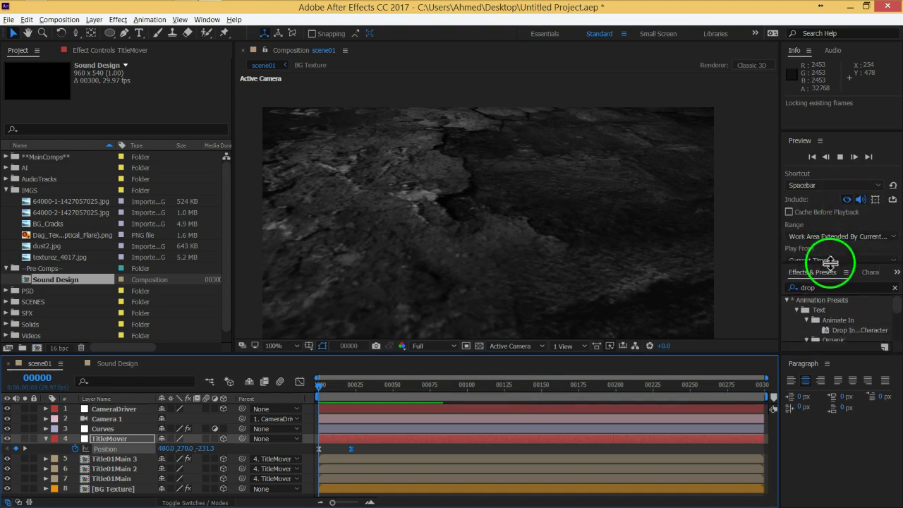
{"action": "left_click", "coordinate": [847, 201]}
{"action": "left_click", "coordinate": [847, 187]}
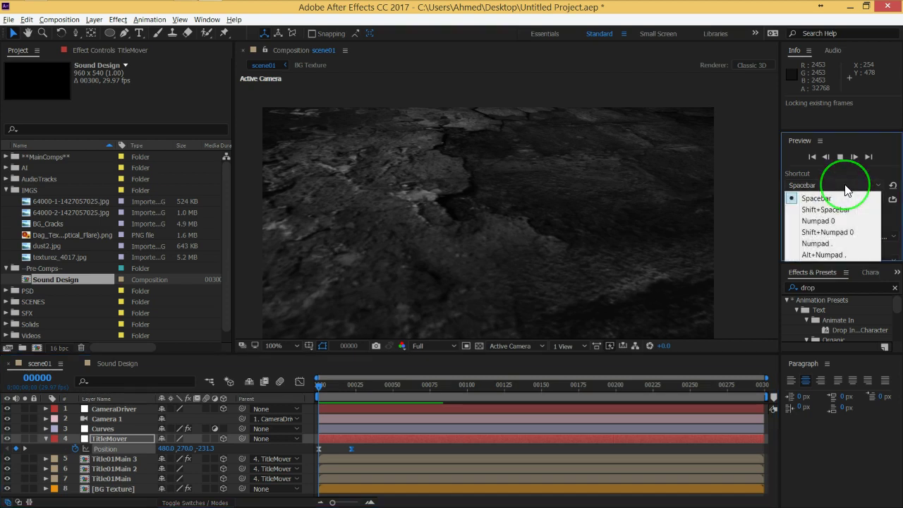
{"action": "left_click", "coordinate": [819, 221]}
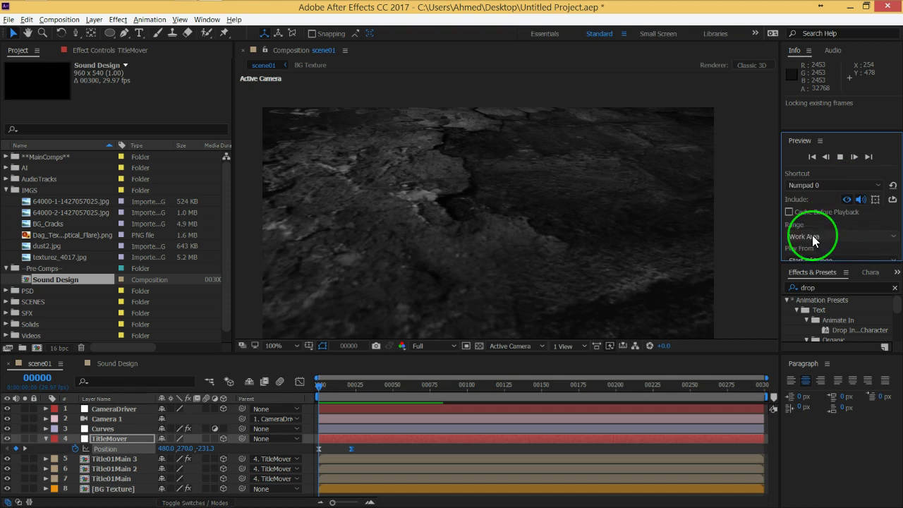
Preview with Numpad 0, stop playback, and save the project.
{"action": "key", "text": "KP_0"}
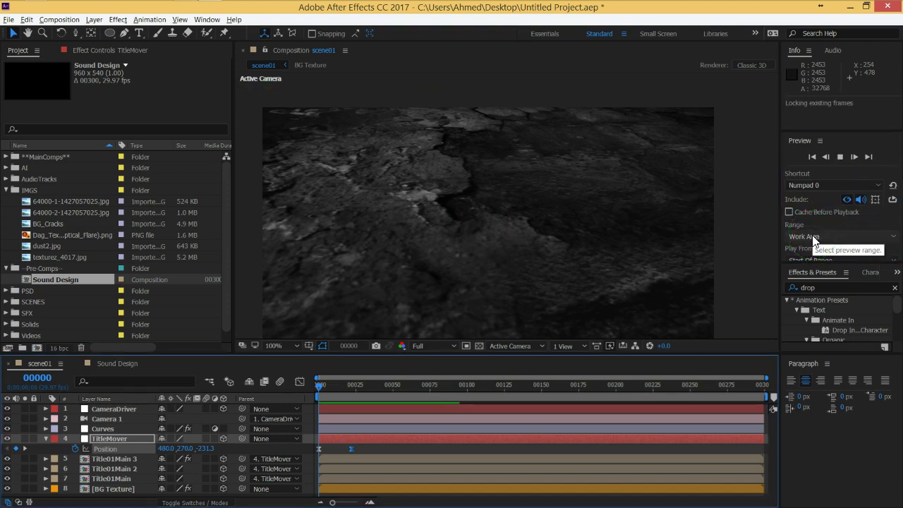
{"action": "key", "text": "KP_0"}
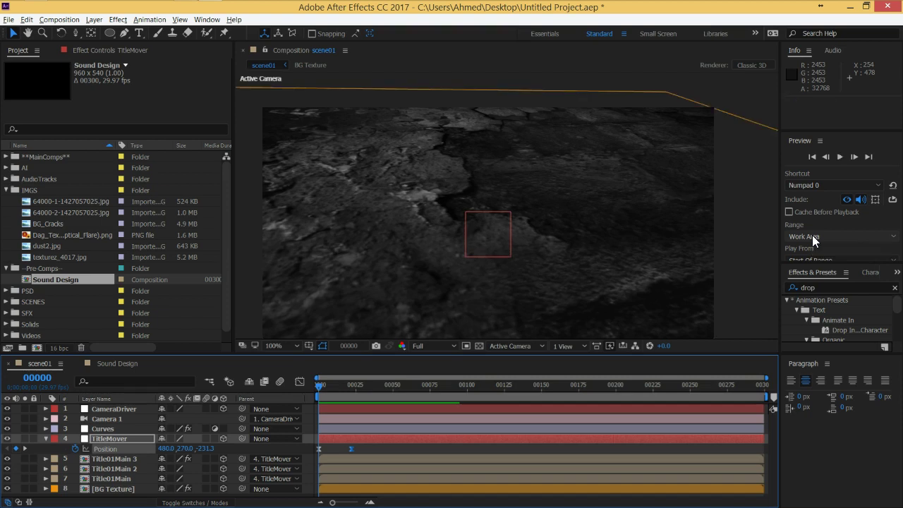
{"action": "left_click", "coordinate": [461, 67]}
{"action": "key", "text": "ctrl+s"}
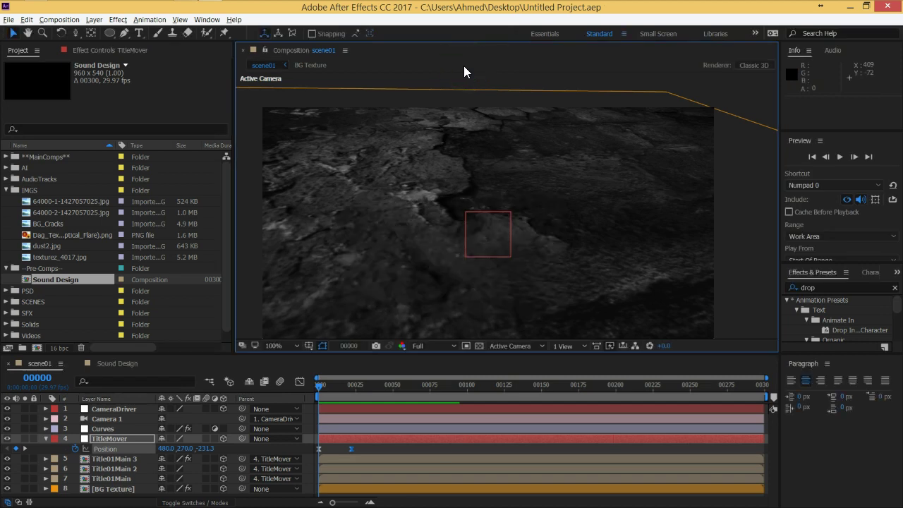
{"action": "left_click", "coordinate": [26, 20]}
{"action": "mouse_move", "coordinate": [158, 298]}
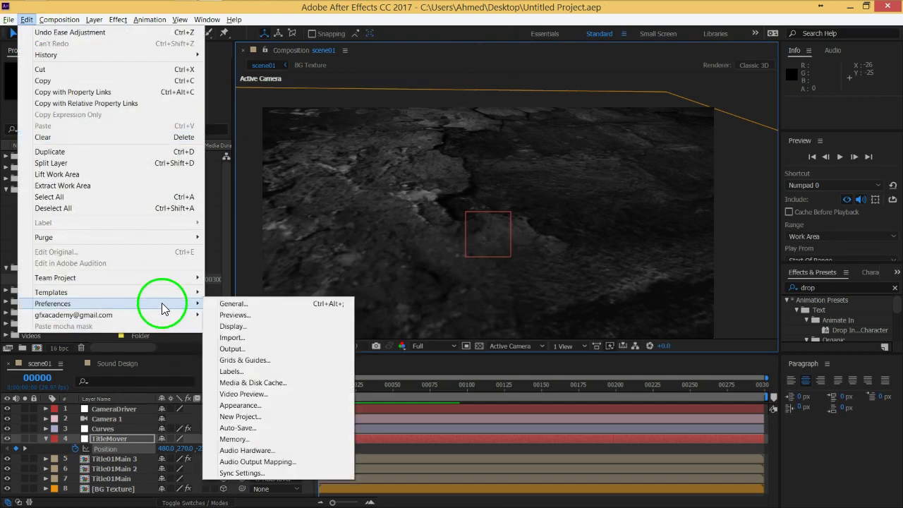
{"action": "left_click", "coordinate": [257, 305]}
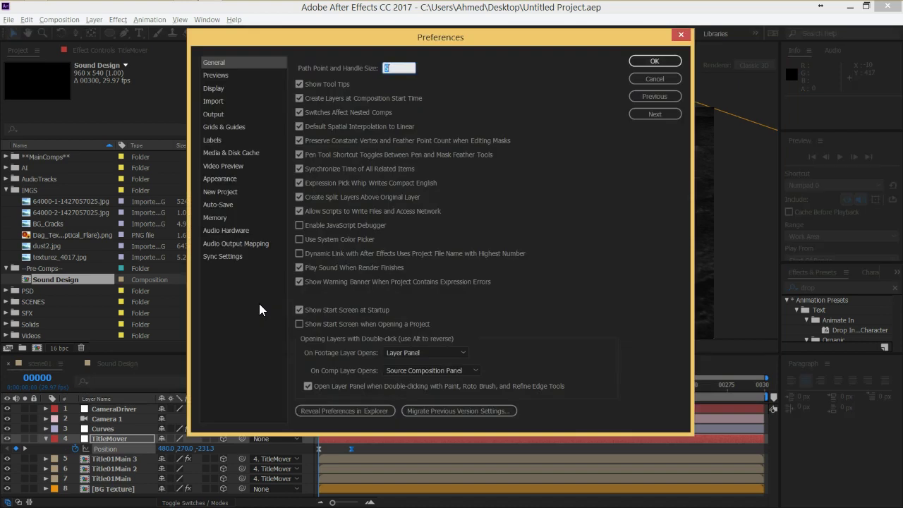
{"action": "left_click", "coordinate": [222, 153]}
{"action": "left_click", "coordinate": [365, 260]}
{"action": "left_click", "coordinate": [228, 205]}
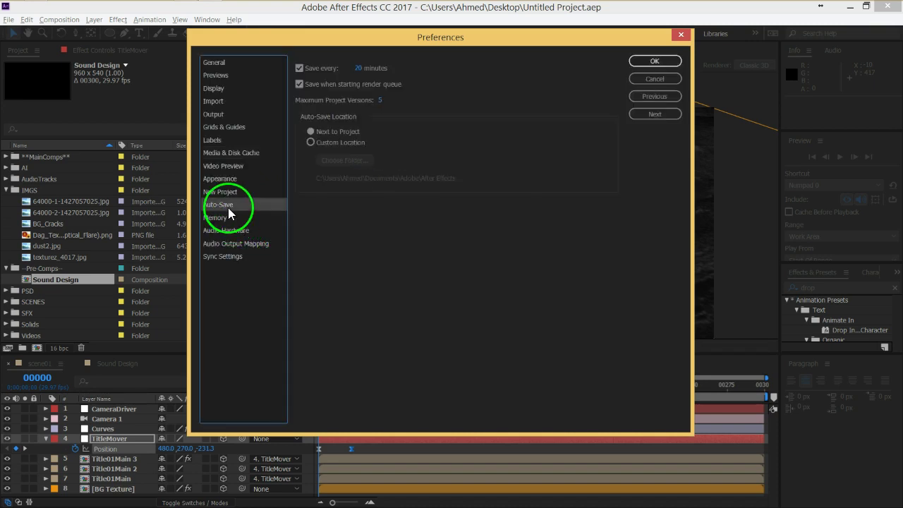
{"action": "left_click", "coordinate": [223, 216]}
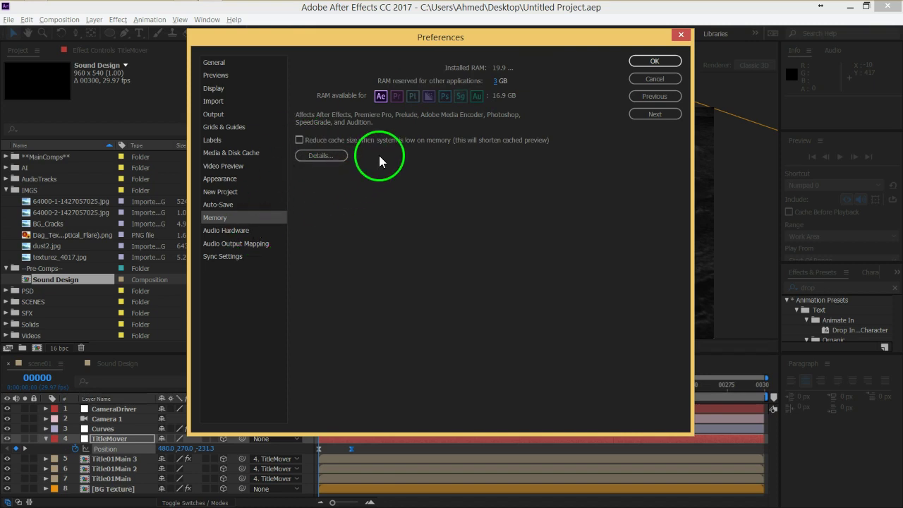
{"action": "left_click", "coordinate": [227, 231]}
{"action": "left_click", "coordinate": [229, 244]}
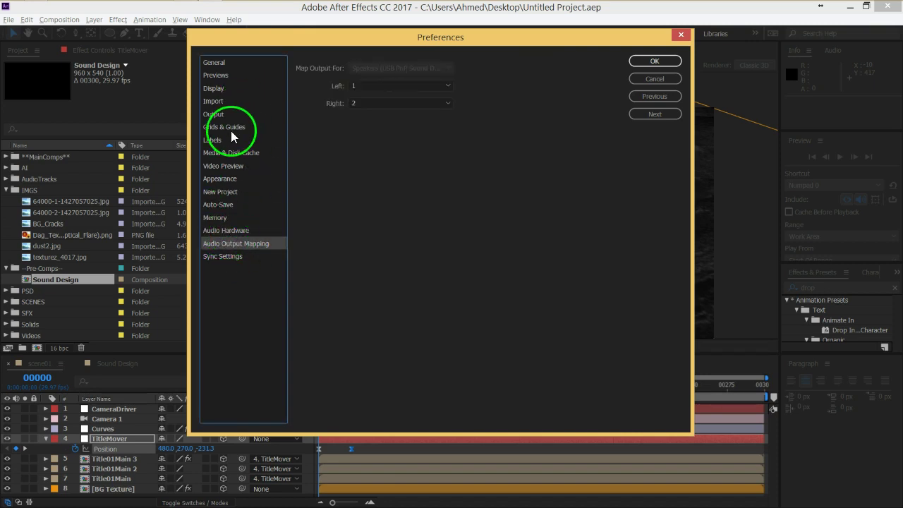
{"action": "left_click", "coordinate": [215, 114]}
{"action": "left_click", "coordinate": [221, 230]}
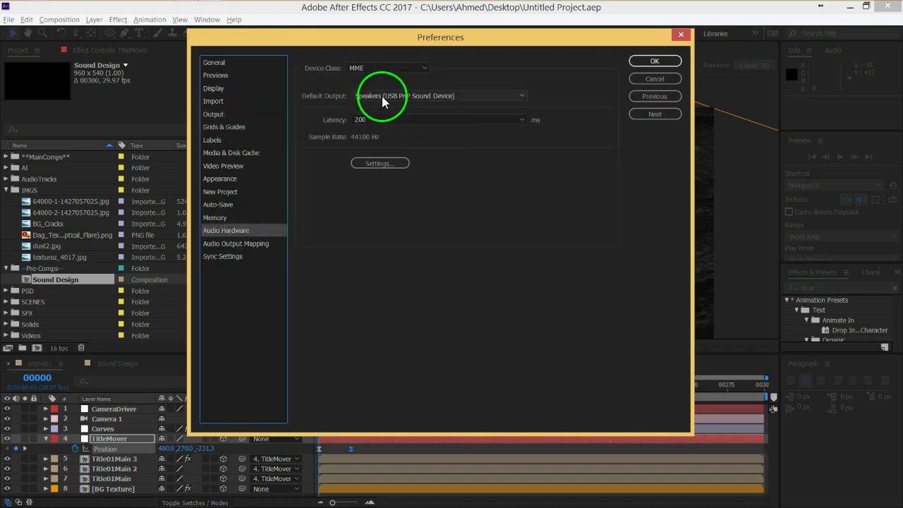
{"action": "left_click", "coordinate": [231, 244]}
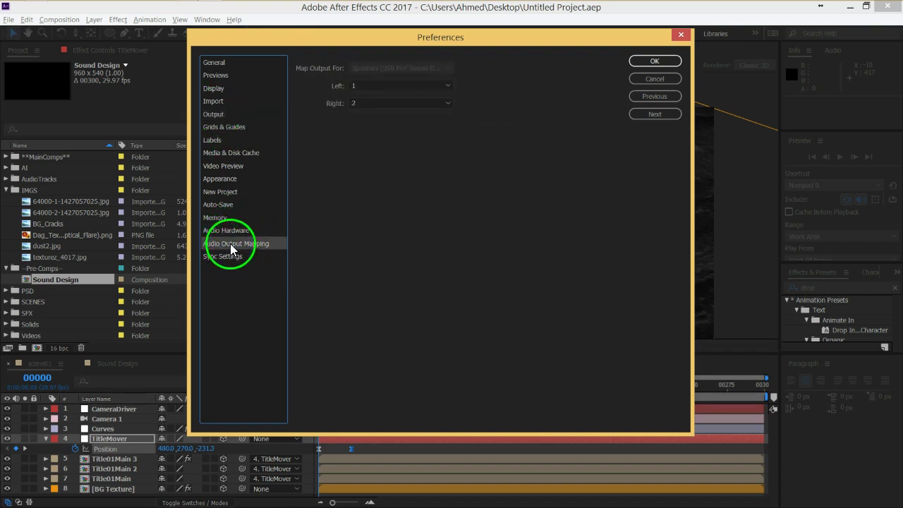
{"action": "left_click", "coordinate": [222, 257]}
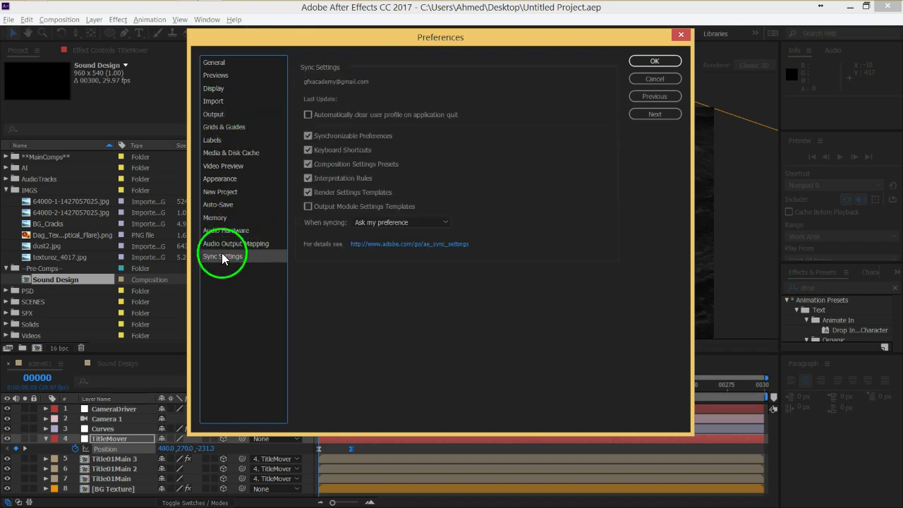
{"action": "left_click", "coordinate": [216, 64]}
{"action": "left_click", "coordinate": [218, 75]}
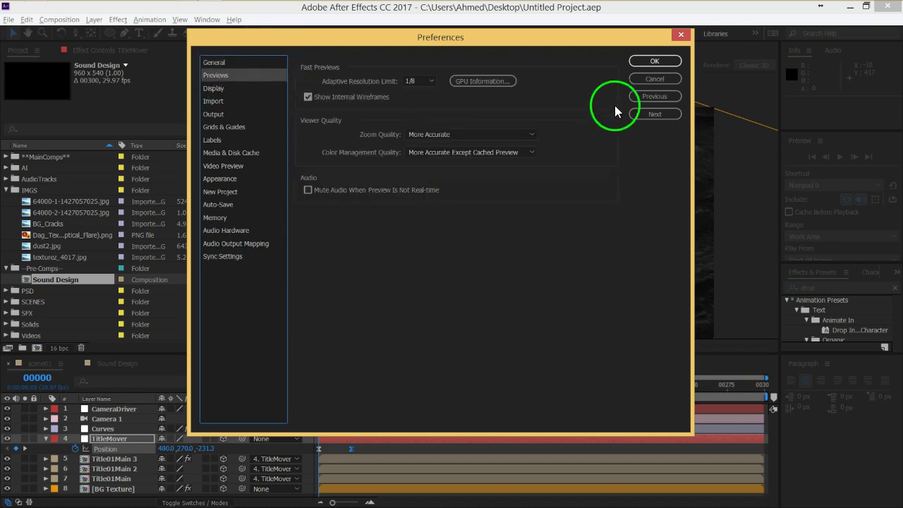
{"action": "left_click", "coordinate": [649, 62]}
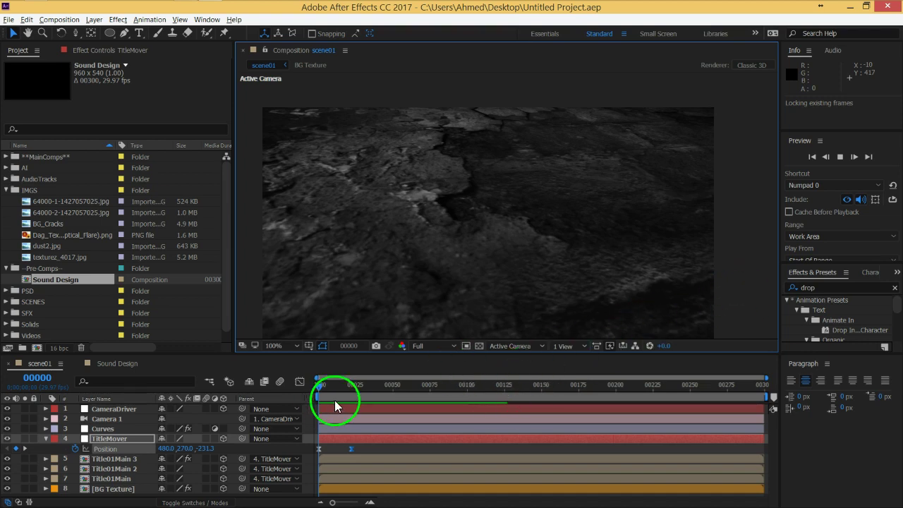
Go to frame 89 with the EPIC VFX title fully in view and select Camera 1.
{"action": "left_click", "coordinate": [322, 386]}
{"action": "mouse_move", "coordinate": [323, 387]}
{"action": "left_mouse_down"}
{"action": "mouse_move", "coordinate": [480, 403]}
{"action": "mouse_move", "coordinate": [334, 405]}
{"action": "mouse_move", "coordinate": [561, 417]}
{"action": "mouse_move", "coordinate": [451, 406]}
{"action": "left_mouse_up"}
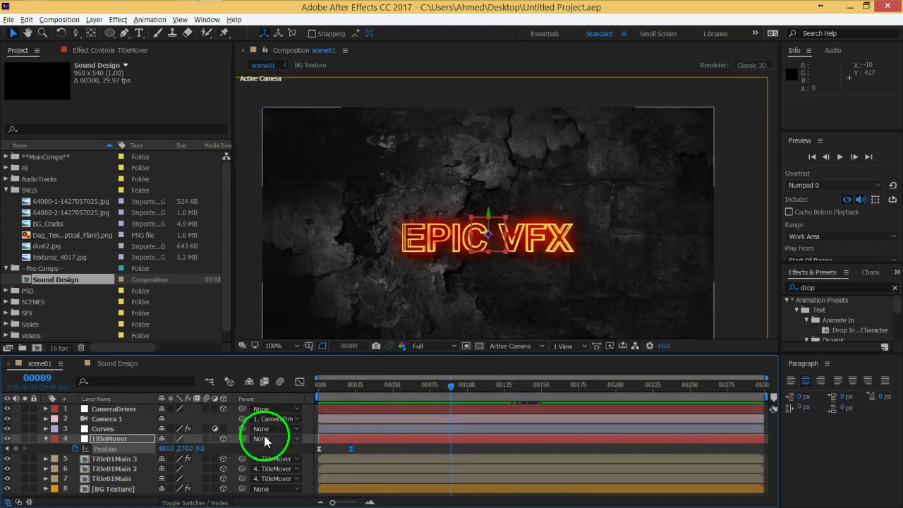
{"action": "left_click", "coordinate": [115, 422]}
Move Camera 1's second Position keyframe to frame 192 and Easy Ease both keyframes.
{"action": "key", "text": "p"}
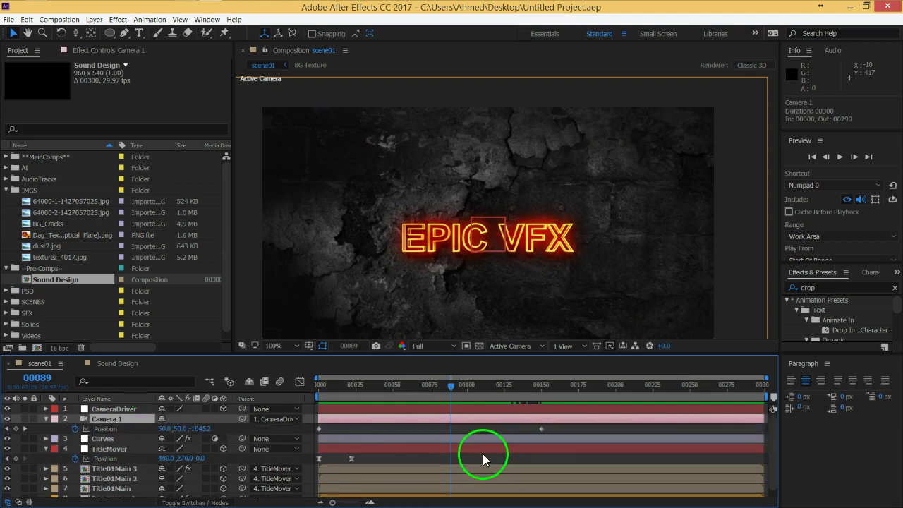
{"action": "left_click_drag", "start_coordinate": [543, 430], "coordinate": [614, 429]}
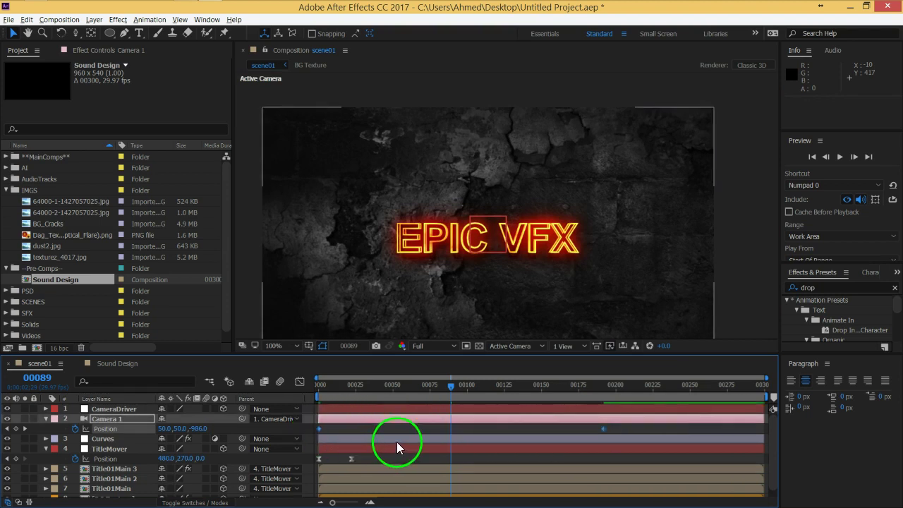
{"action": "key", "text": "F9"}
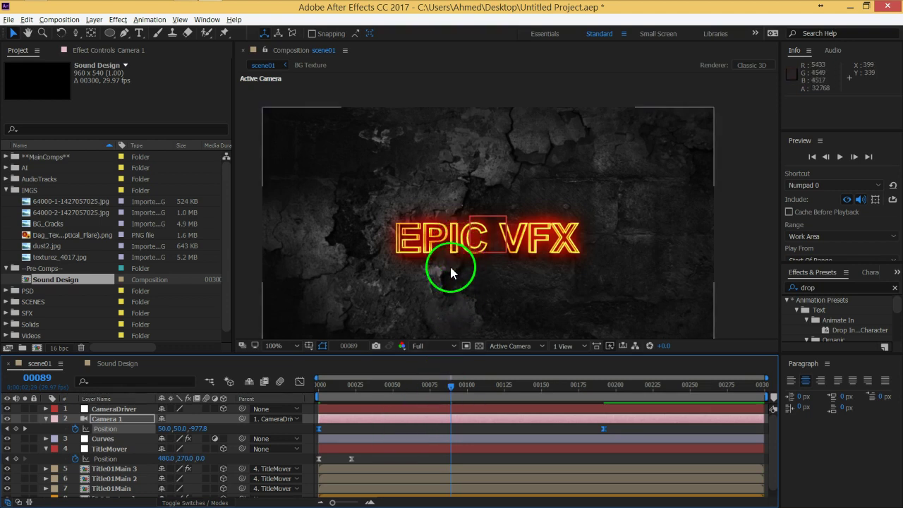
Raise the ease influence of both Camera 1 Position keyframes to about 61% in the speed graph.
{"action": "left_click", "coordinate": [300, 383]}
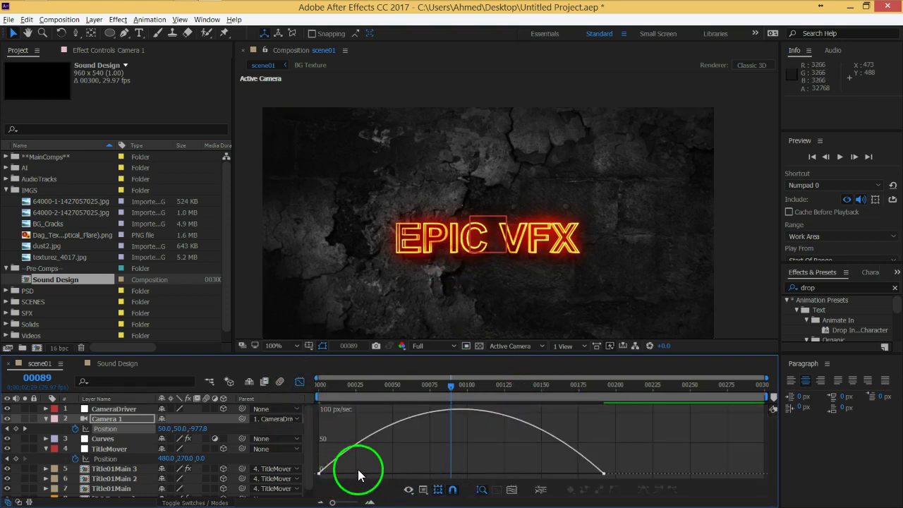
{"action": "left_click", "coordinate": [319, 474]}
{"action": "left_click_drag", "start_coordinate": [365, 477], "coordinate": [407, 479]}
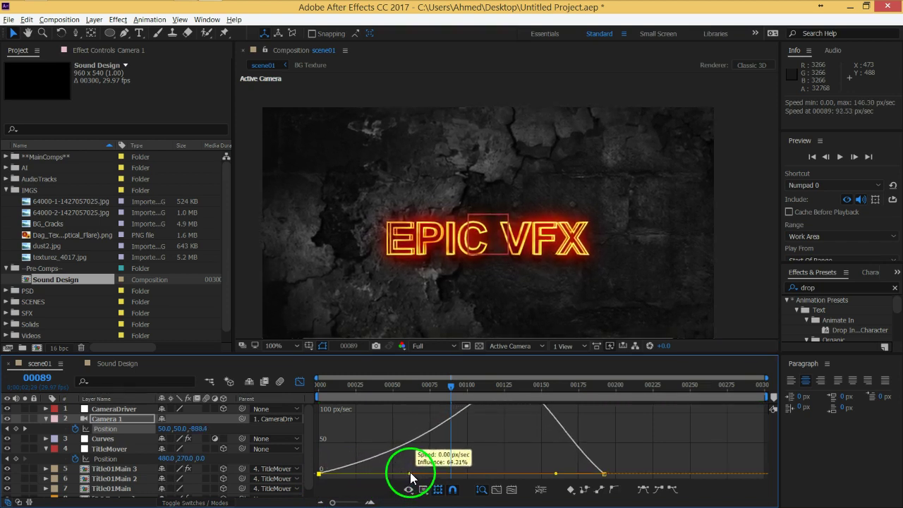
{"action": "left_click_drag", "start_coordinate": [407, 478], "coordinate": [414, 474]}
{"action": "left_click", "coordinate": [604, 474]}
{"action": "left_click_drag", "start_coordinate": [553, 473], "coordinate": [515, 475]}
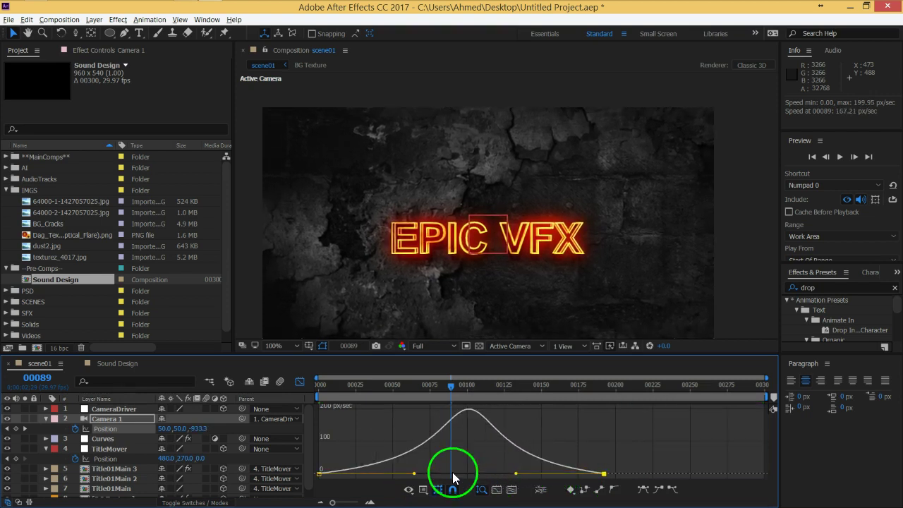
{"action": "left_click", "coordinate": [295, 383]}
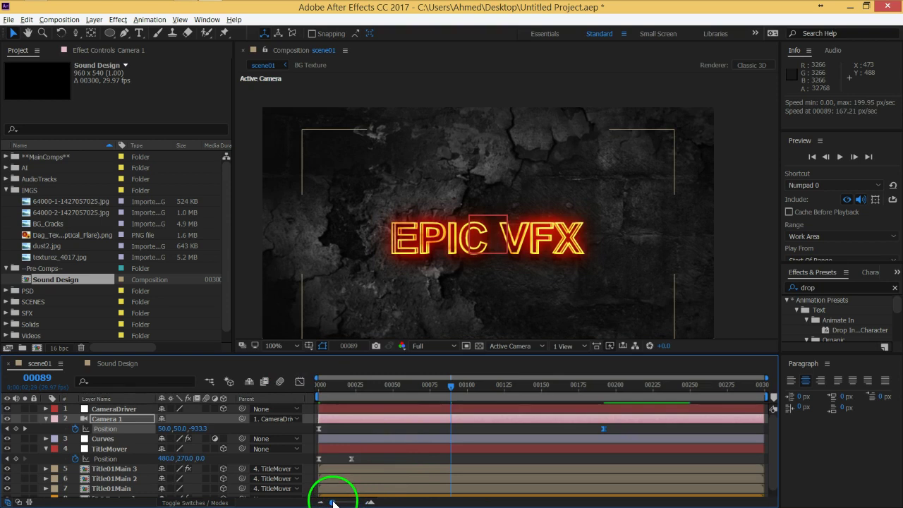
Play back Camera 1's eased fly-in from frame 0, starting at 50, 50, -774.7.
{"action": "left_click_drag", "start_coordinate": [355, 387], "coordinate": [317, 384]}
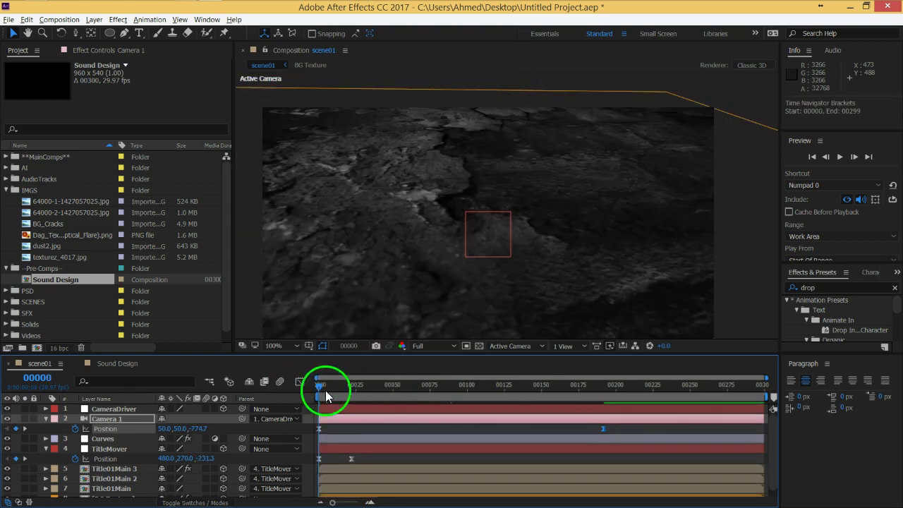
{"action": "key", "text": "space"}
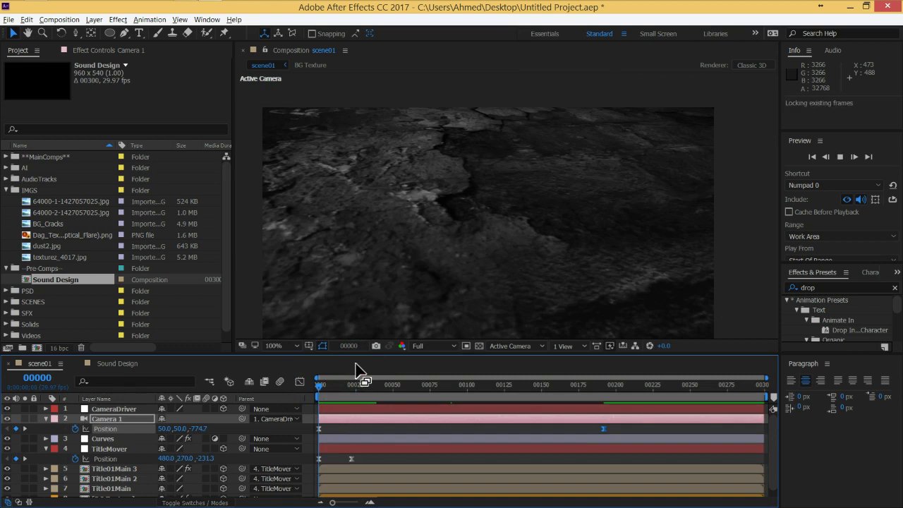
{"action": "key", "text": "space"}
Save the project with Ctrl+S so it includes the camera fly-in.
{"action": "key", "text": "ctrl+s"}
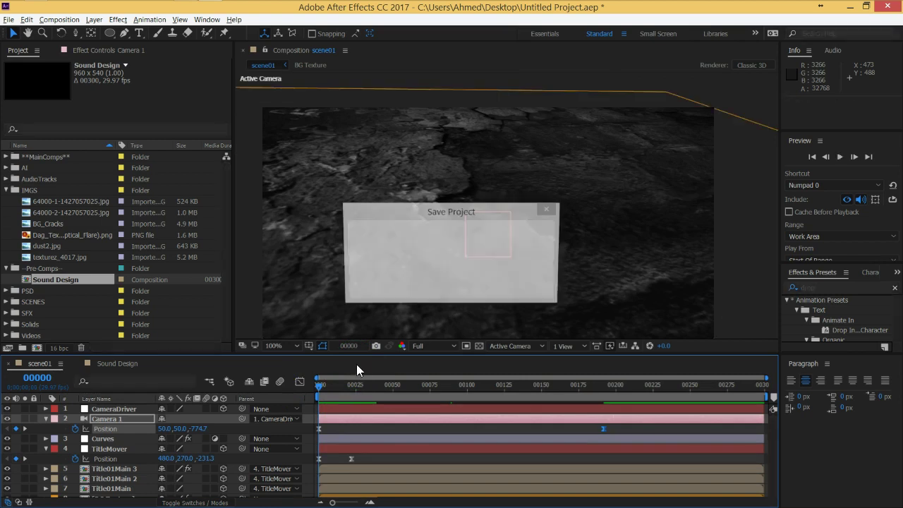
{"action": "left_click", "coordinate": [383, 421]}
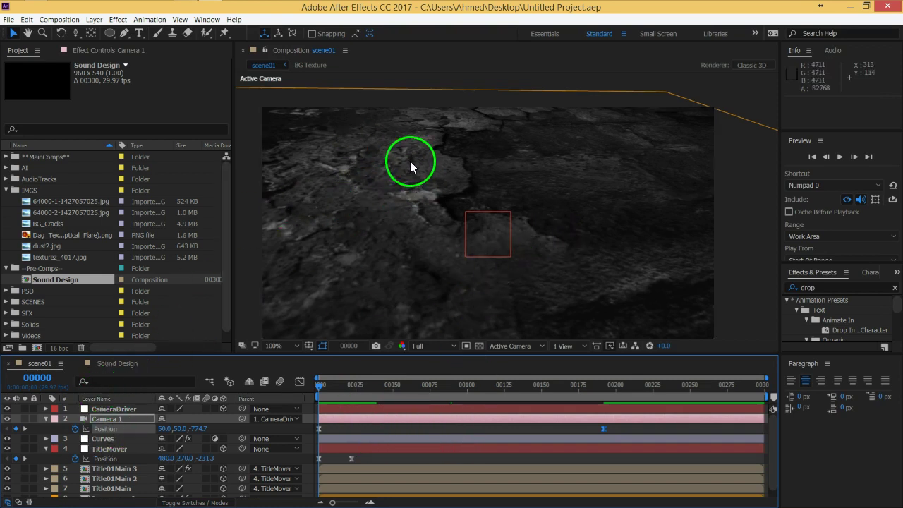
{"action": "left_click", "coordinate": [132, 449]}
{"action": "left_click_drag", "start_coordinate": [132, 450], "coordinate": [305, 376]}
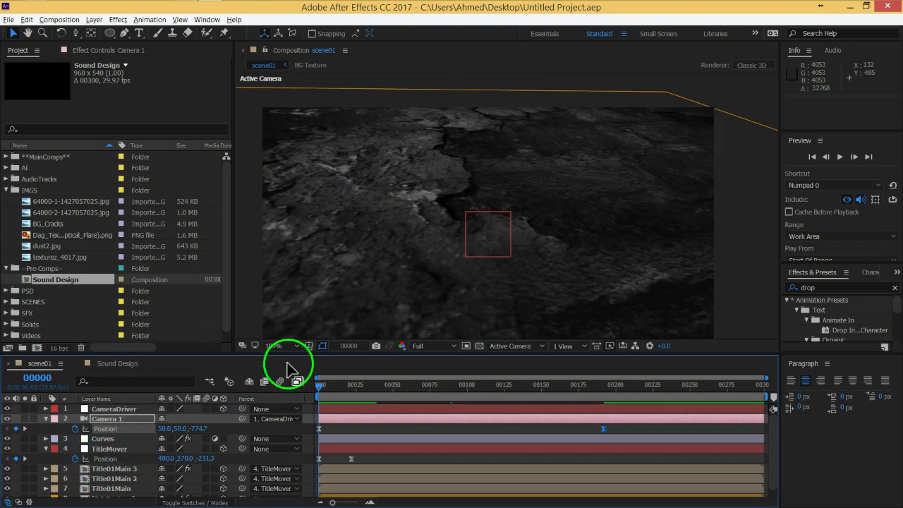